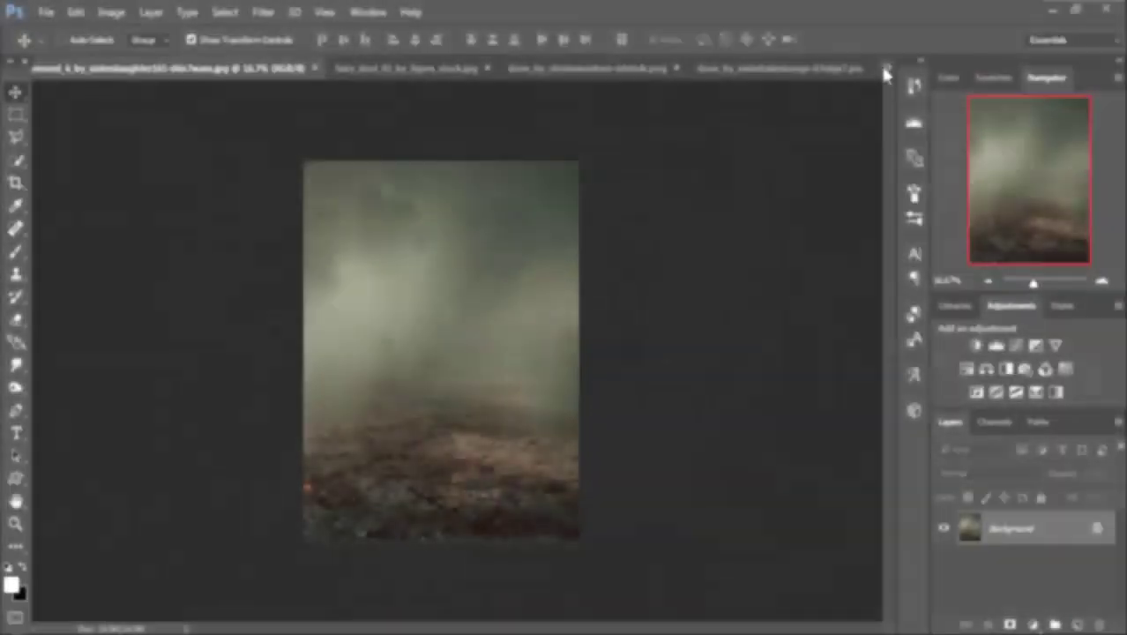
# - Switch from the stock photos to the blank Untitled-1 document
pyautogui.click(886, 67)
pyautogui.click(724, 168)
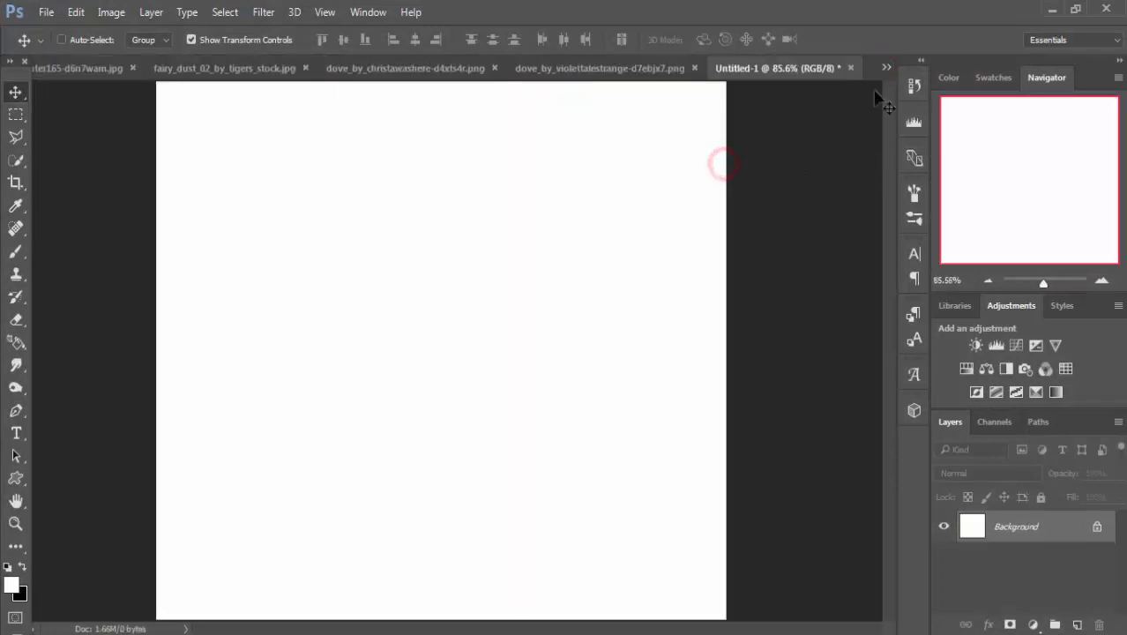
# - Copy the foggy forest photo background_6 onto Untitled-1 as a new layer
pyautogui.click(888, 66)
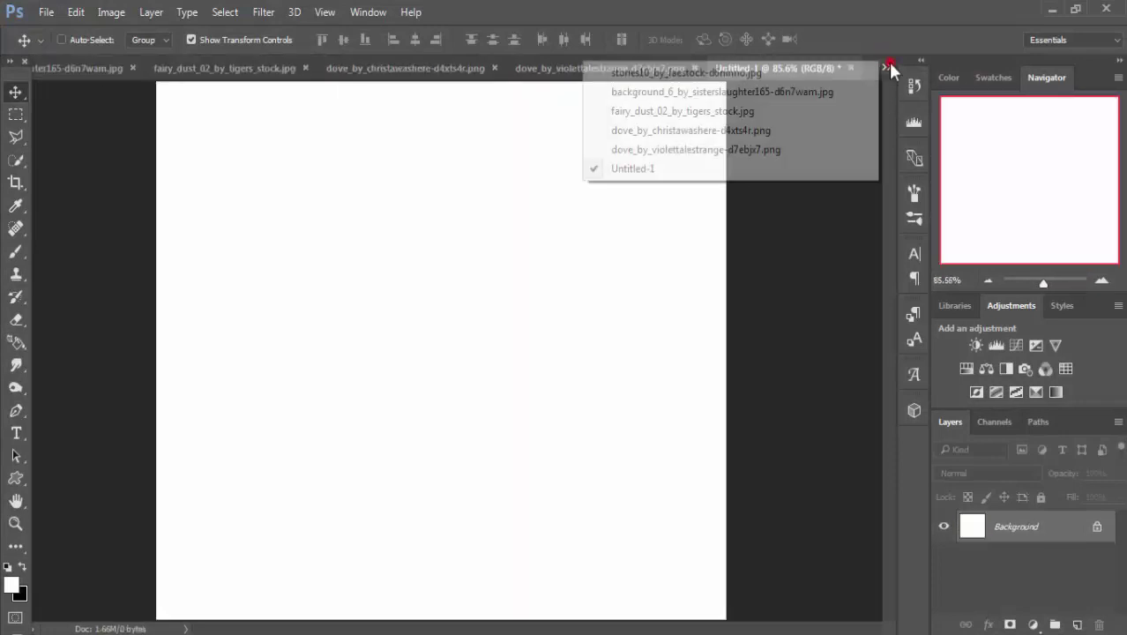
pyautogui.click(784, 92)
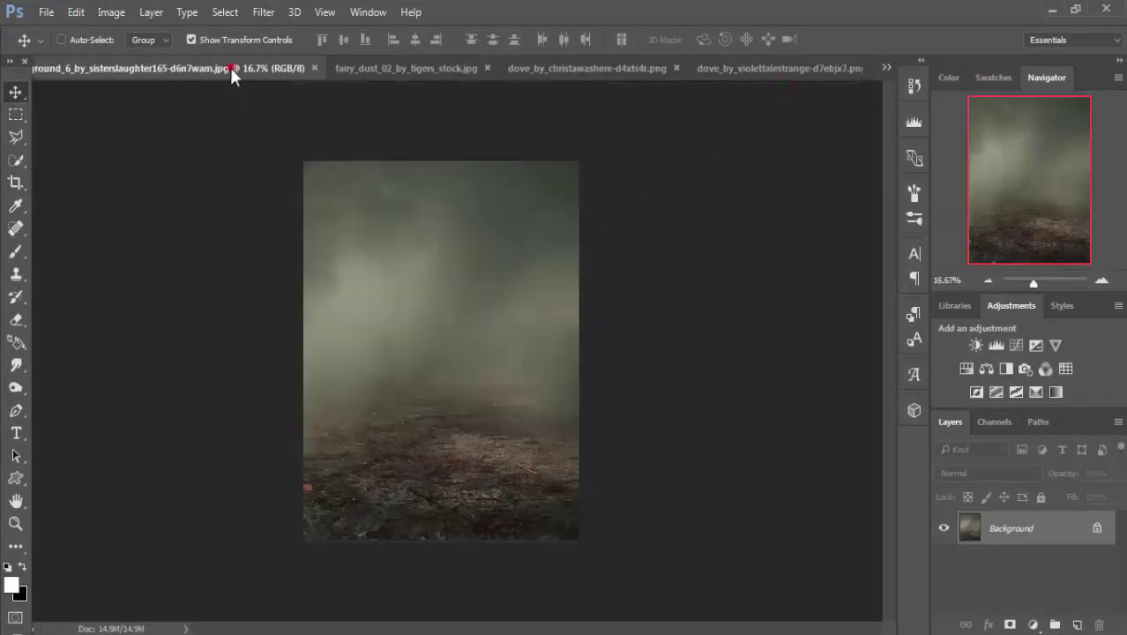
pyautogui.moveTo(230, 67)
pyautogui.mouseDown()
pyautogui.moveTo(179, 139)
pyautogui.moveTo(863, 153)
pyautogui.mouseUp()
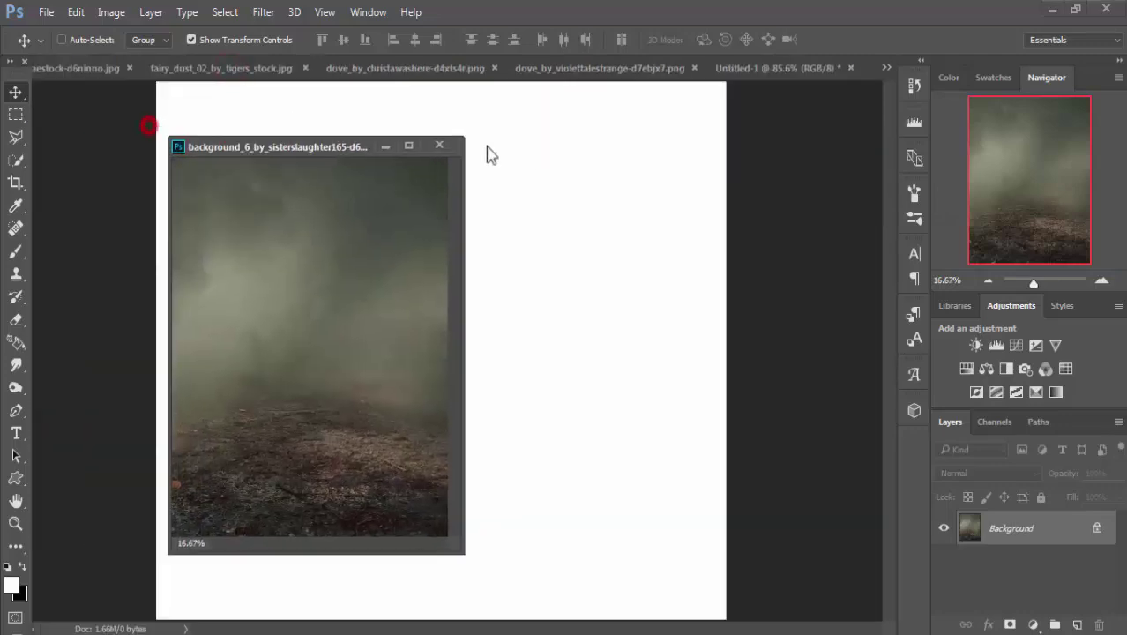
pyautogui.moveTo(839, 230); pyautogui.dragTo(508, 229)
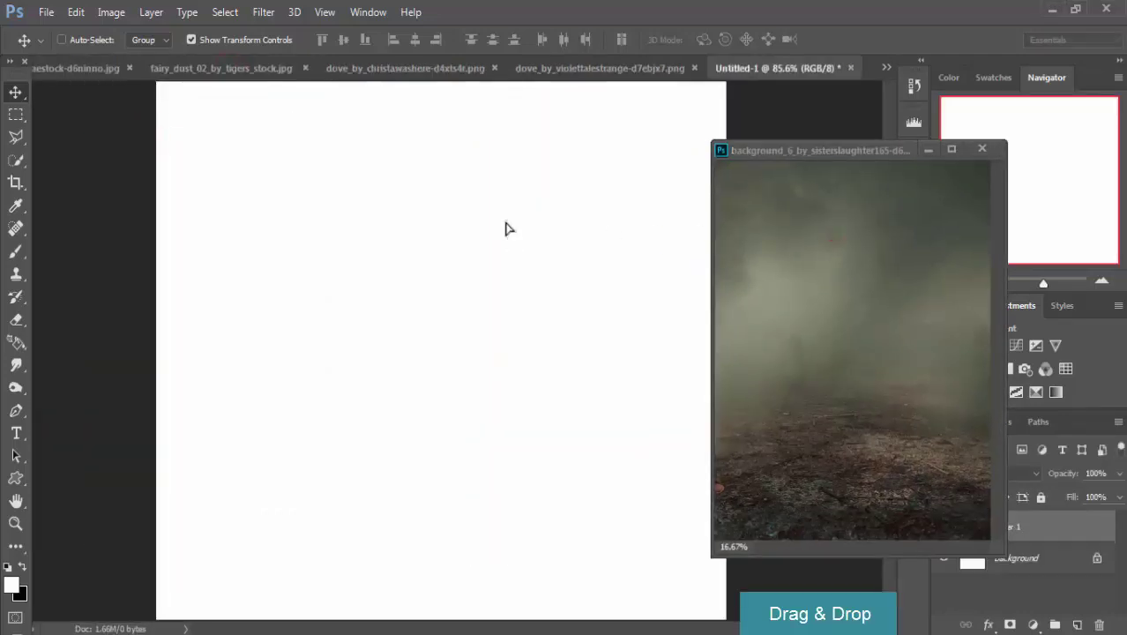
pyautogui.click(927, 151)
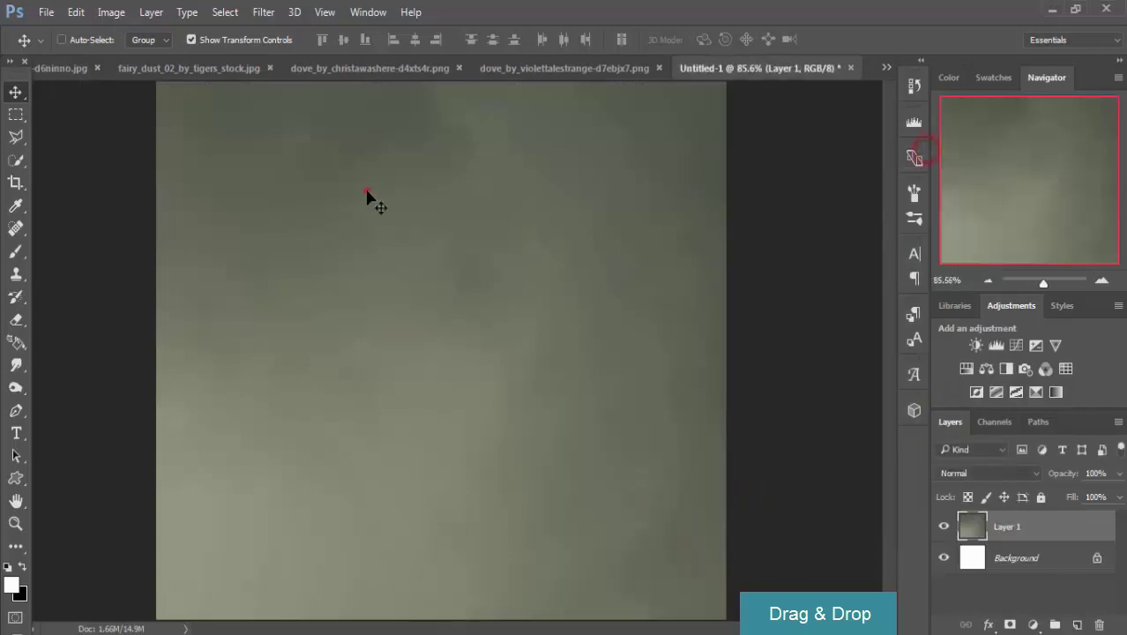
# - Free Transform the forest layer to fill the whole canvas and commit it
pyautogui.moveTo(368, 190)
pyautogui.mouseDown()
pyautogui.moveTo(300, 322)
pyautogui.moveTo(319, 213)
pyautogui.mouseUp()
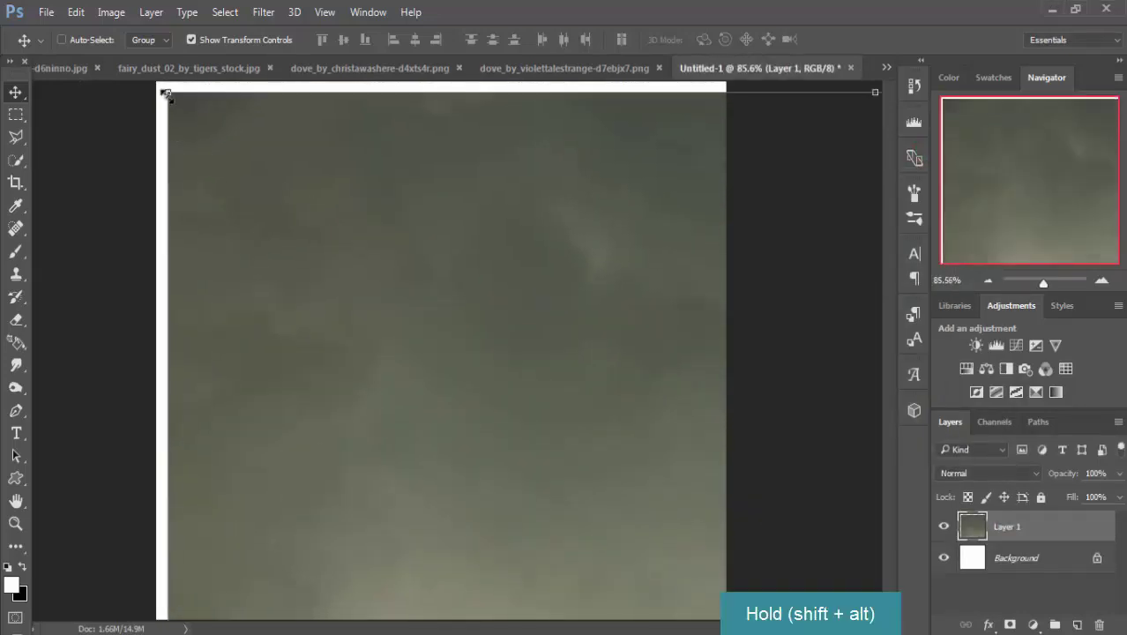
pyautogui.moveTo(166, 95)
pyautogui.mouseDown()
pyautogui.moveTo(565, 487)
pyautogui.moveTo(204, 146)
pyautogui.moveTo(495, 340)
pyautogui.moveTo(606, 452)
pyautogui.moveTo(614, 572)
pyautogui.mouseUp()
pyautogui.moveTo(509, 463)
pyautogui.mouseDown()
pyautogui.moveTo(340, 164)
pyautogui.moveTo(304, 115)
pyautogui.moveTo(279, 111)
pyautogui.mouseUp()
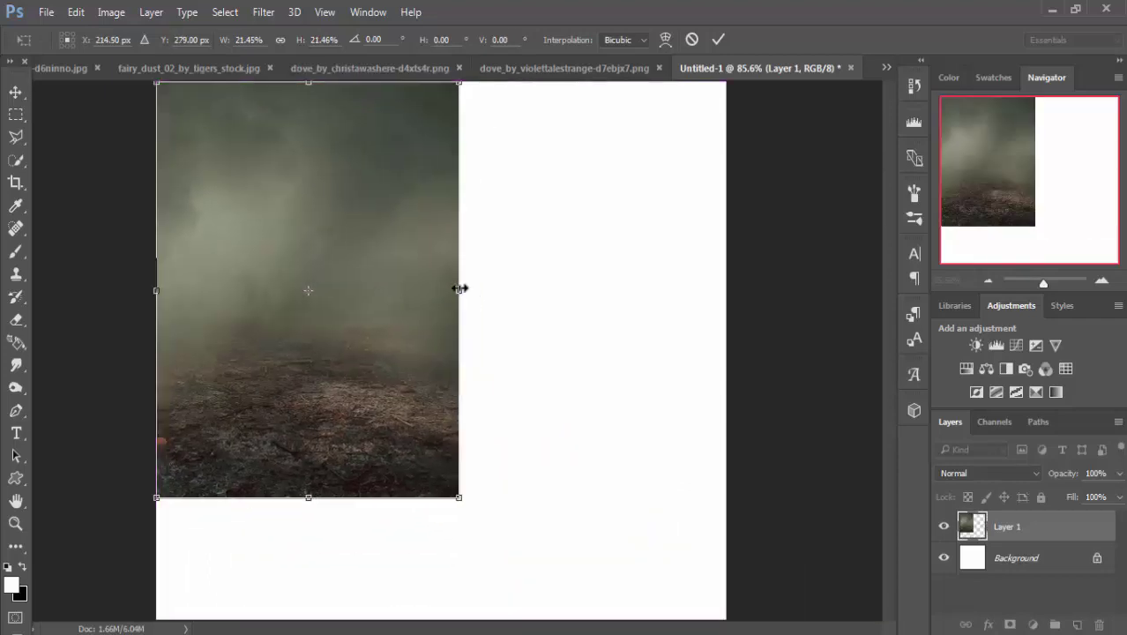
pyautogui.moveTo(460, 288); pyautogui.dragTo(722, 290)
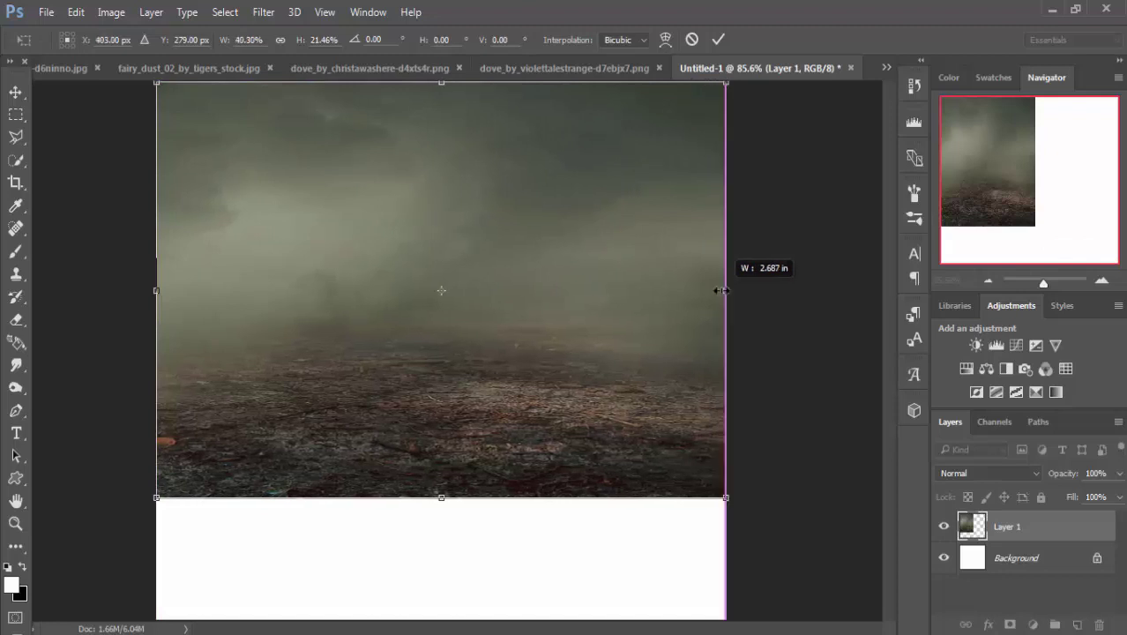
pyautogui.moveTo(443, 499); pyautogui.dragTo(442, 619)
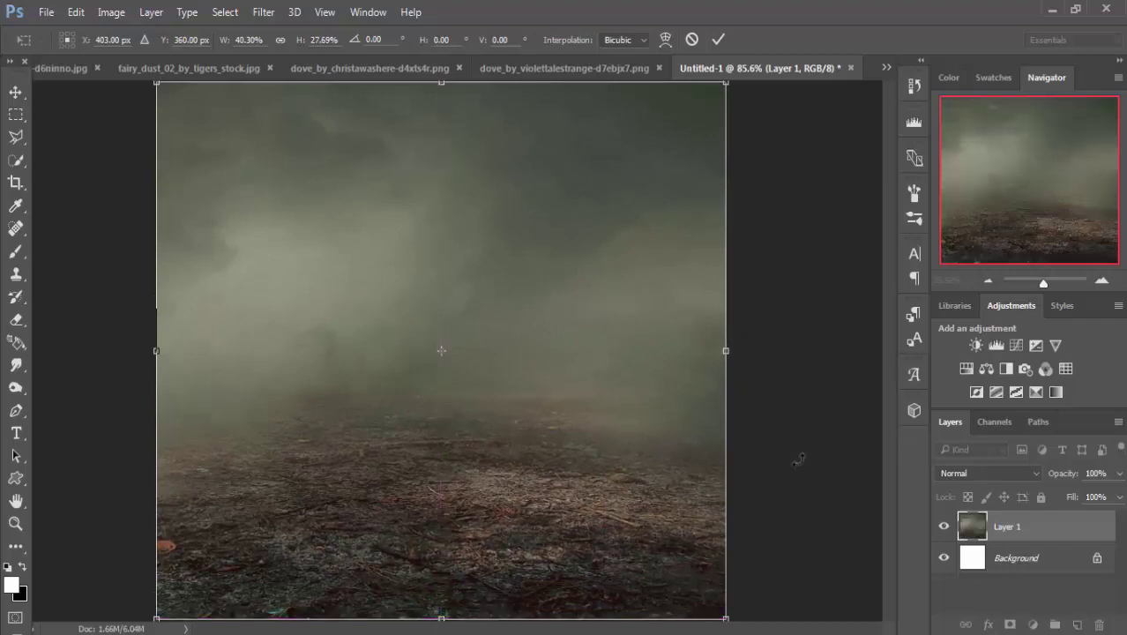
pyautogui.click(718, 41)
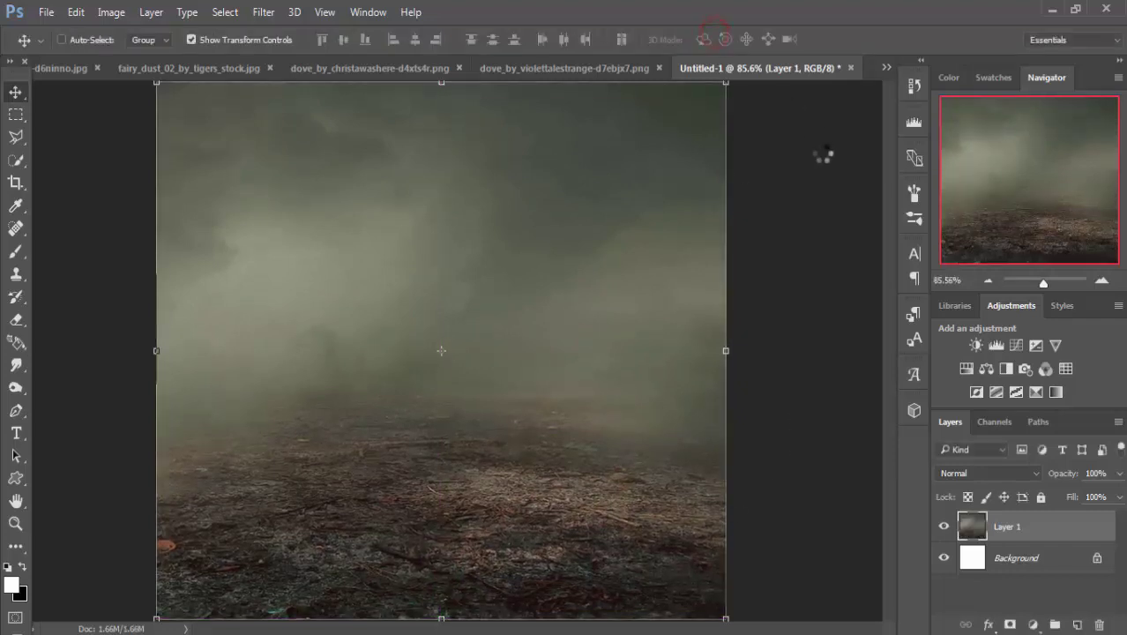
pyautogui.hotkey('ctrl', '-')
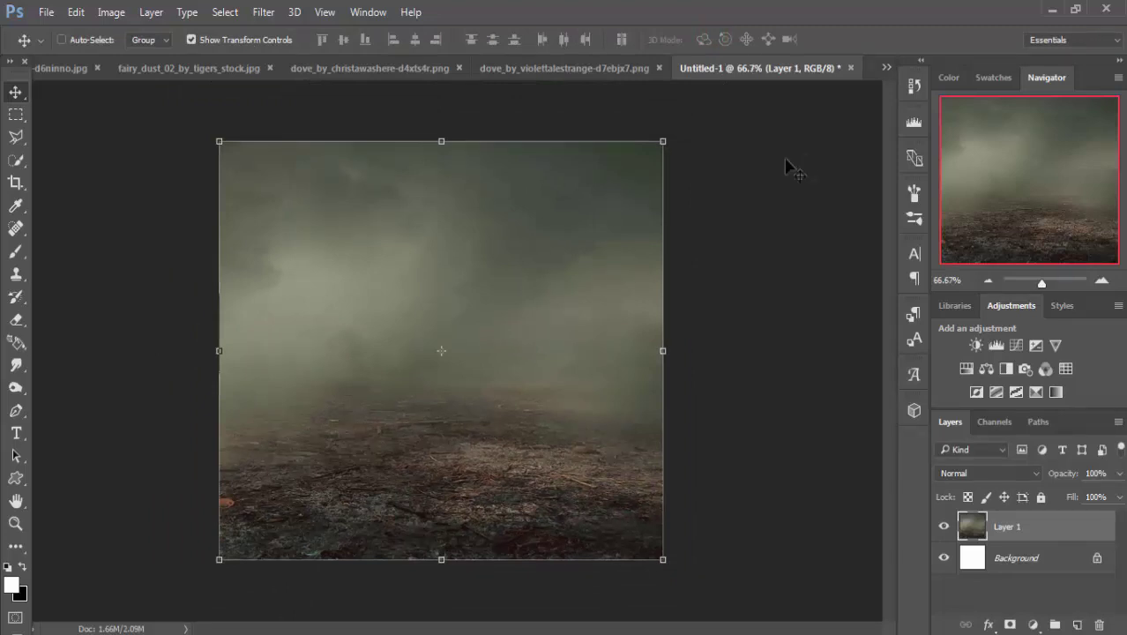
pyautogui.scroll(2, 791, 168)
pyautogui.scroll(1, 791, 168)
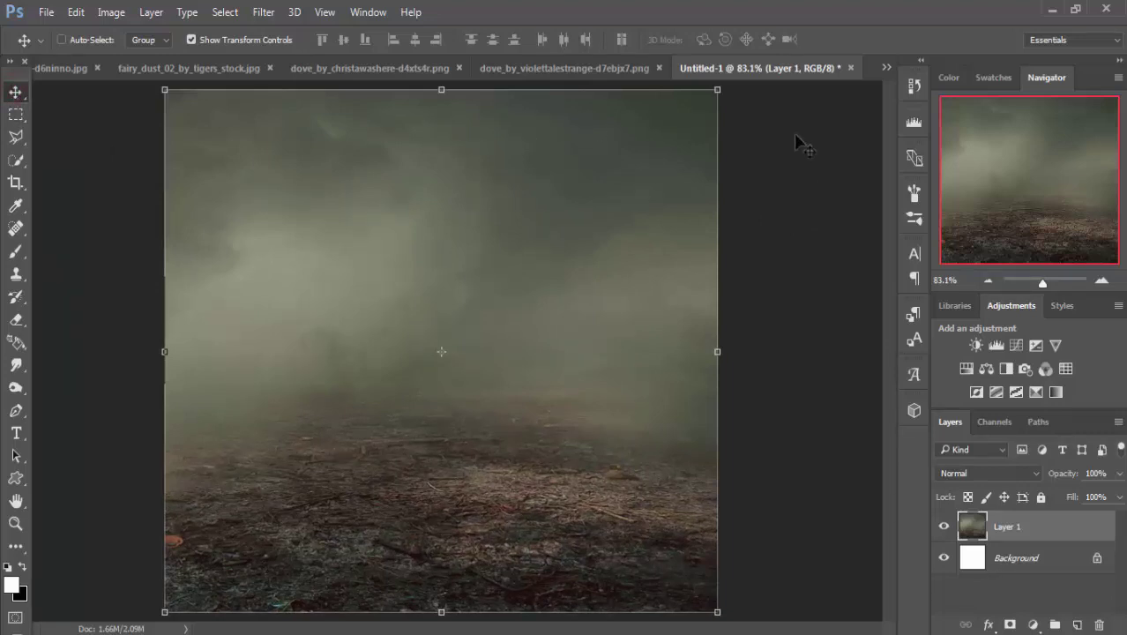
# - Copy the red-dressed girl from stories10 into the foggy composite
pyautogui.click(886, 69)
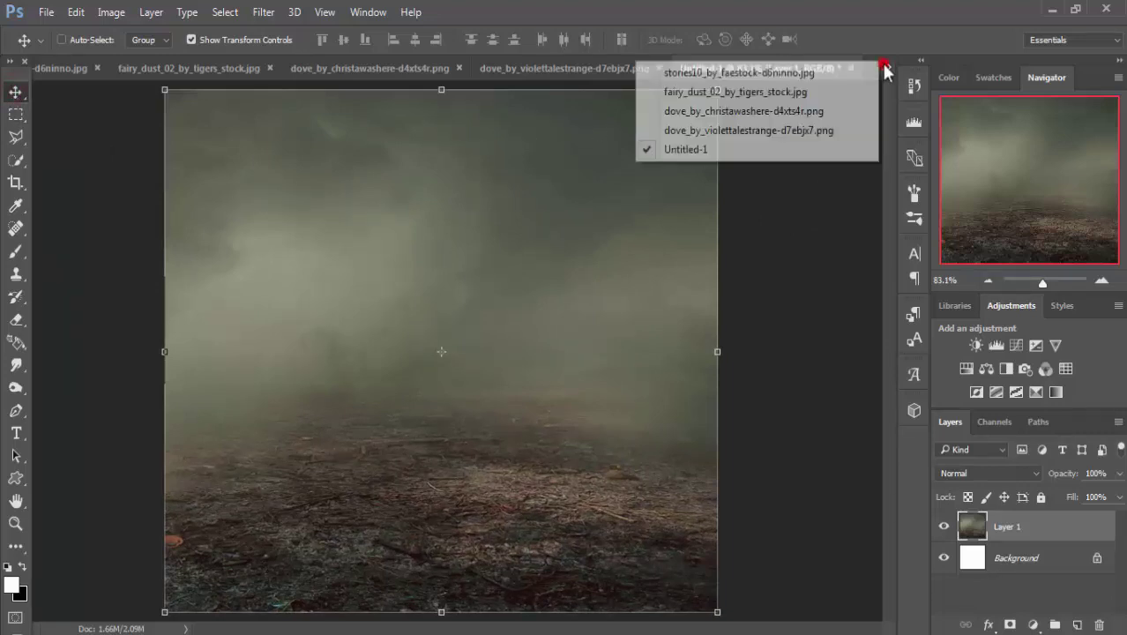
pyautogui.click(774, 74)
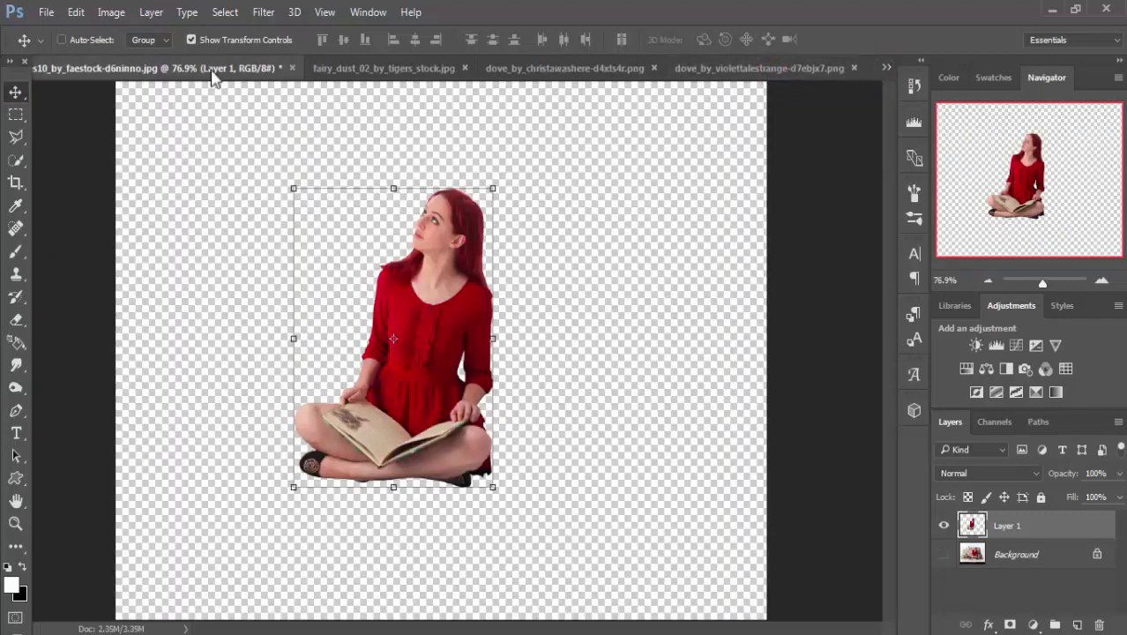
pyautogui.moveTo(211, 77)
pyautogui.mouseDown()
pyautogui.moveTo(181, 104)
pyautogui.moveTo(713, 119)
pyautogui.mouseUp()
pyautogui.moveTo(935, 353); pyautogui.dragTo(445, 343)
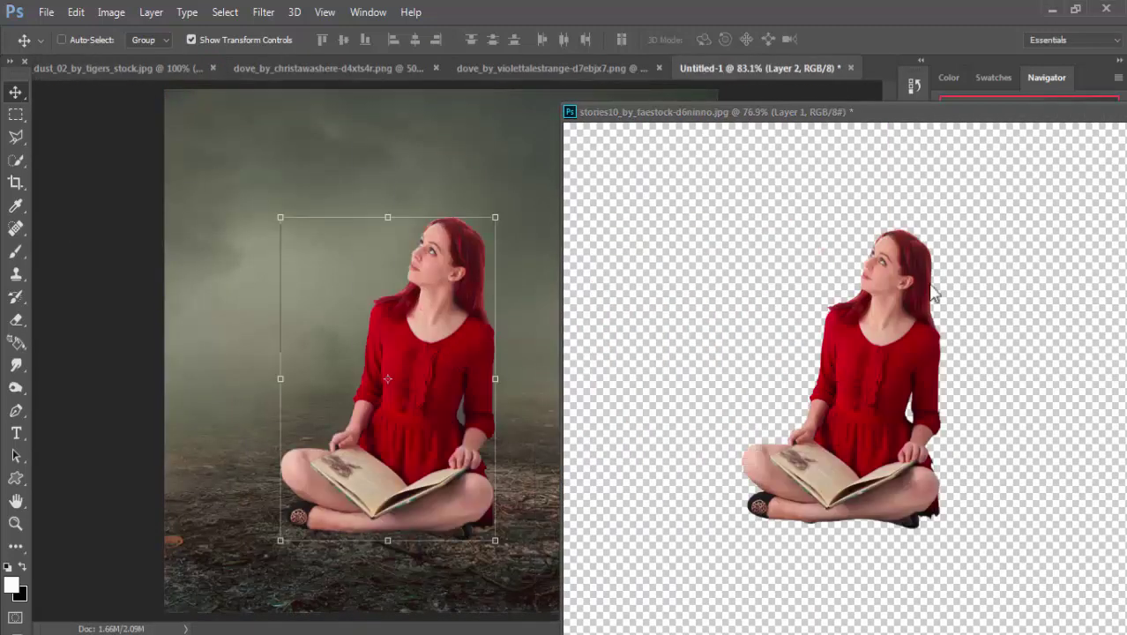
pyautogui.moveTo(1003, 117); pyautogui.dragTo(890, 129)
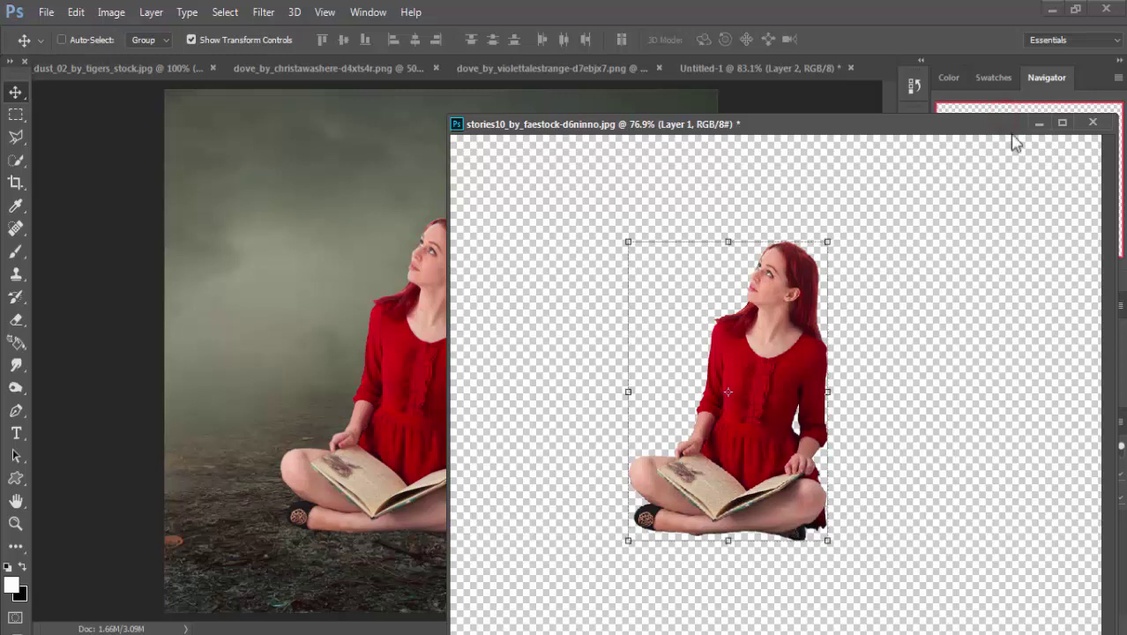
pyautogui.click(1040, 125)
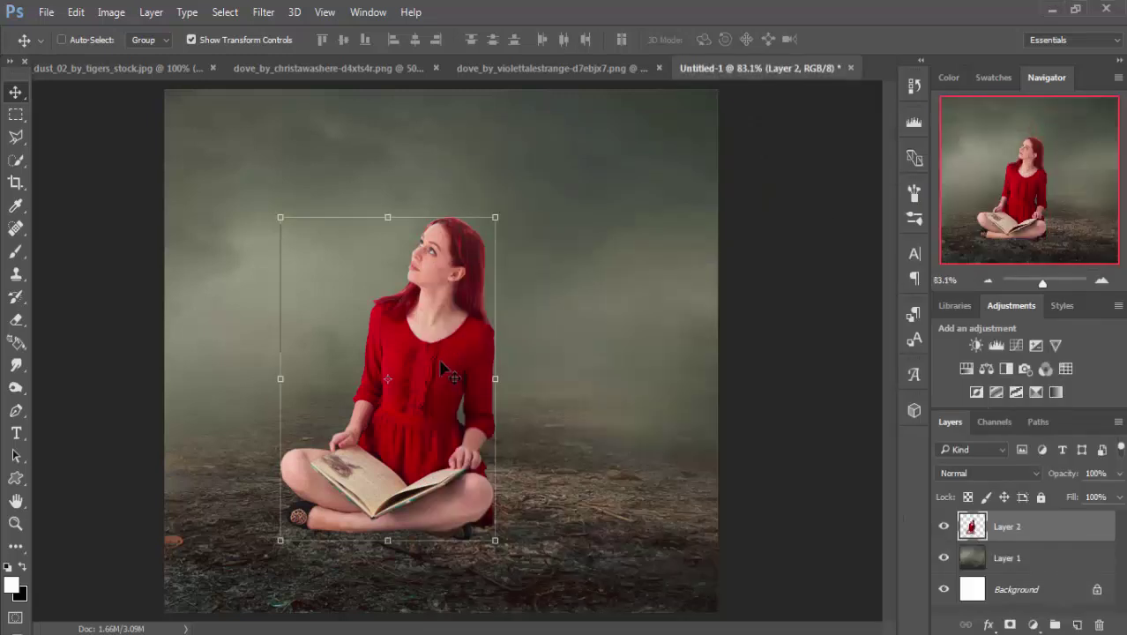
# - Move the girl onto the forest floor right of centre and enlarge her
pyautogui.moveTo(441, 369)
pyautogui.mouseDown()
pyautogui.moveTo(514, 402)
pyautogui.moveTo(477, 403)
pyautogui.mouseUp()
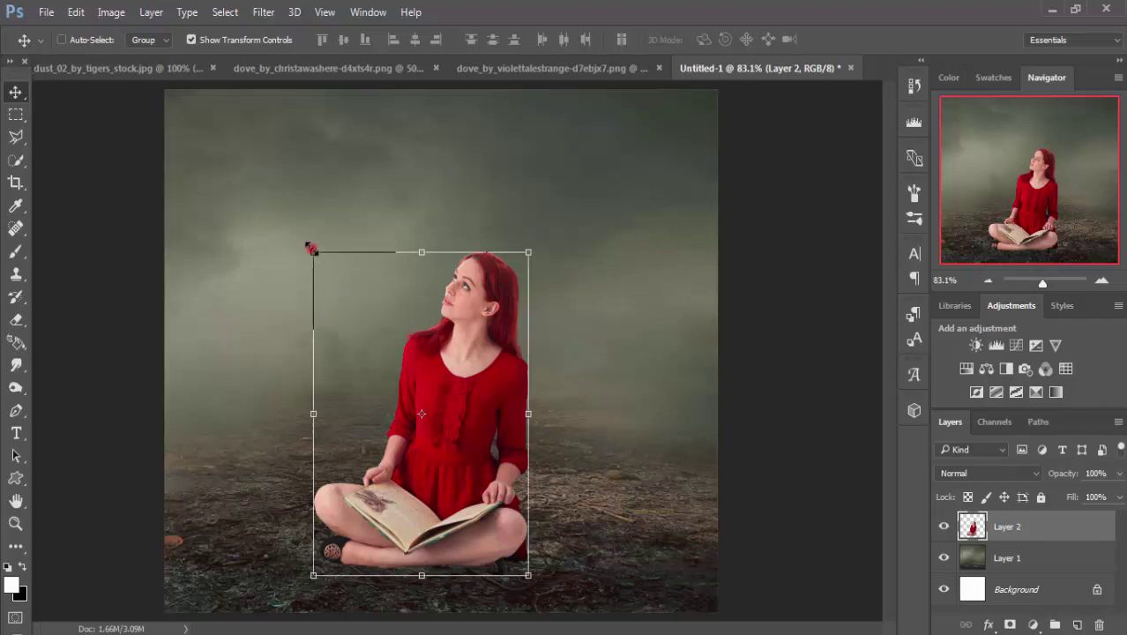
pyautogui.moveTo(309, 249); pyautogui.dragTo(290, 227)
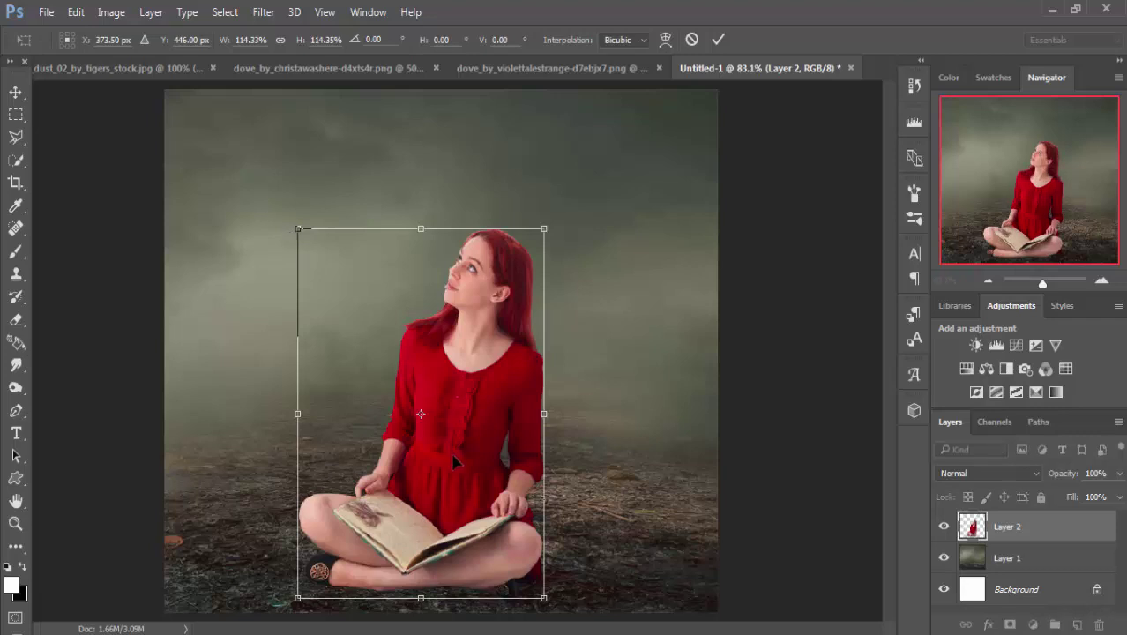
pyautogui.moveTo(455, 450); pyautogui.dragTo(460, 443)
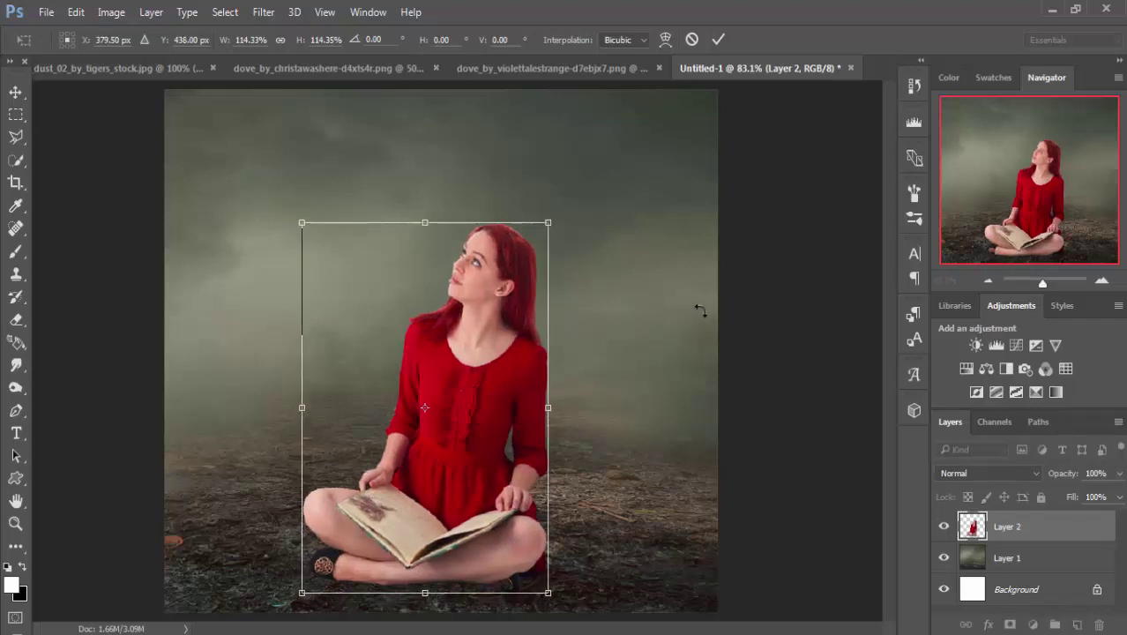
pyautogui.click(719, 40)
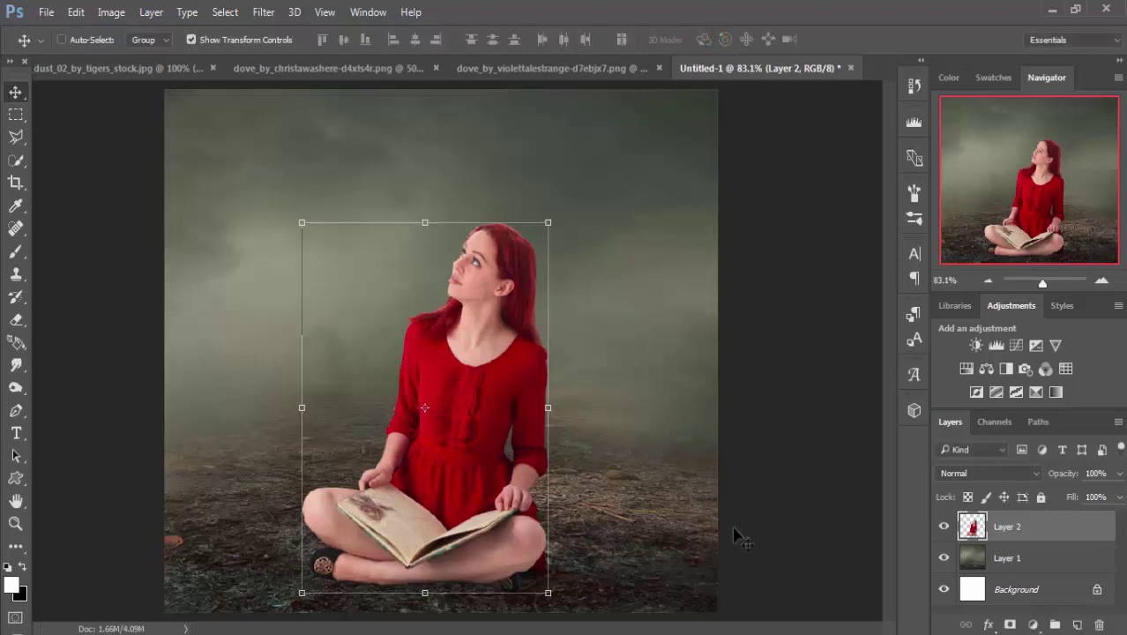
# - Duplicate the girl layer, move one copy beneath the forest layer, and select the top copy
pyautogui.rightClick(1030, 535)
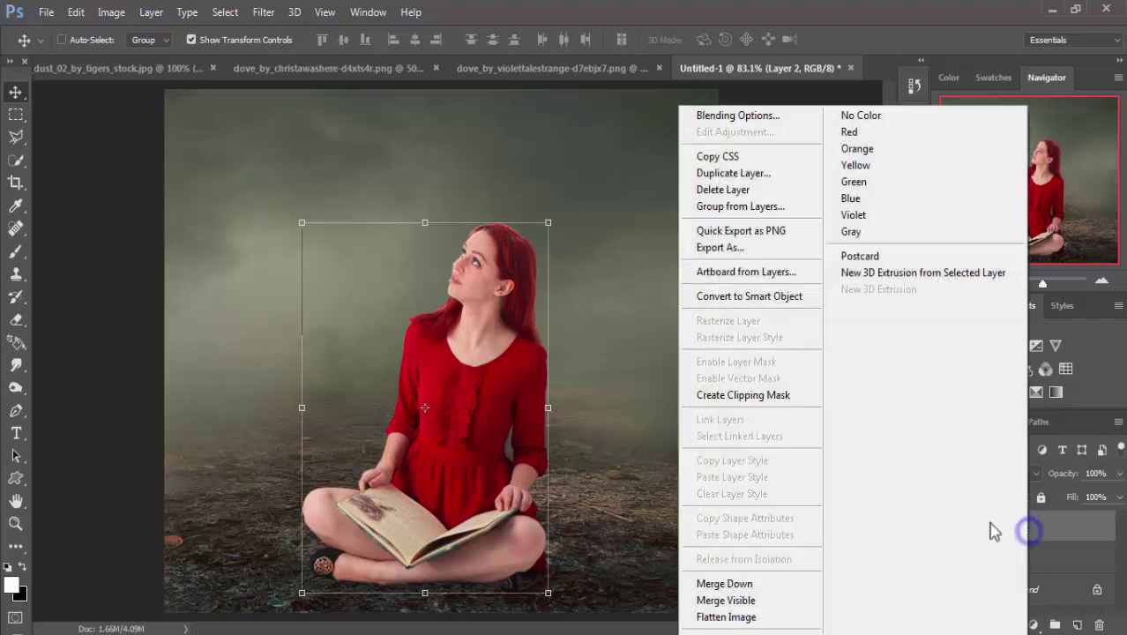
pyautogui.click(722, 174)
pyautogui.click(1040, 208)
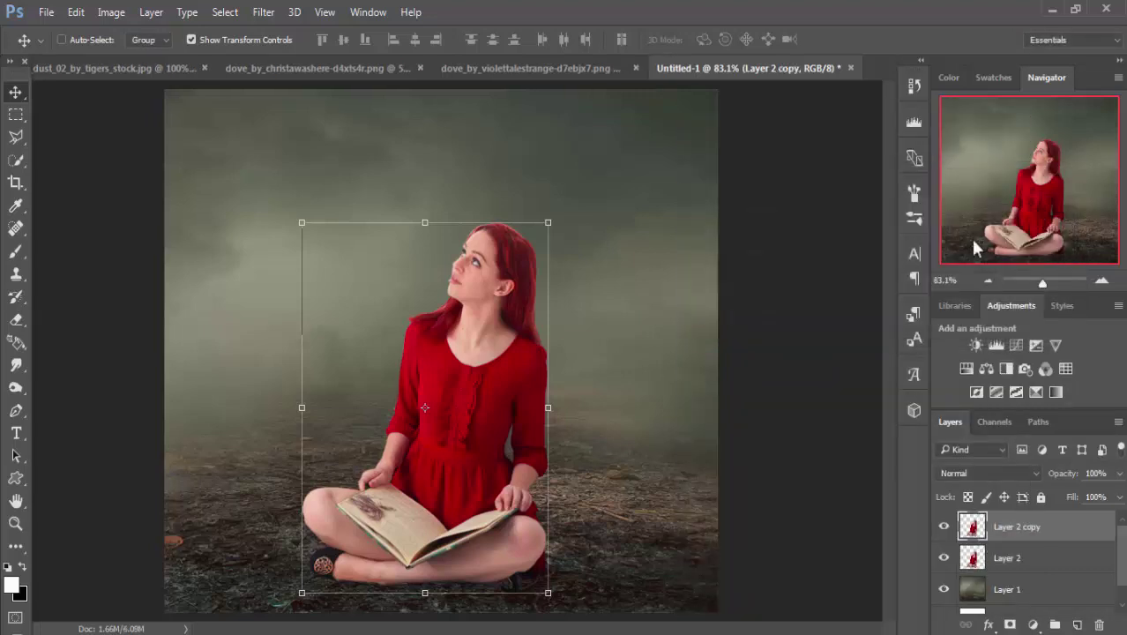
pyautogui.hotkey('ctrl', '-')
pyautogui.moveTo(1032, 528); pyautogui.dragTo(1027, 611)
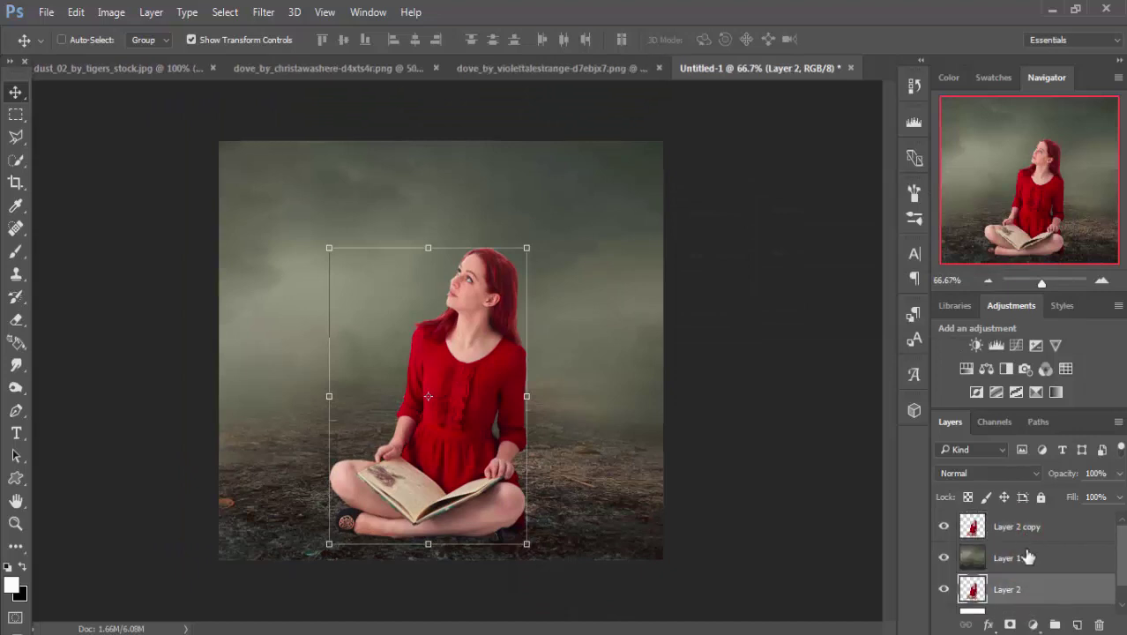
pyautogui.click(1023, 527)
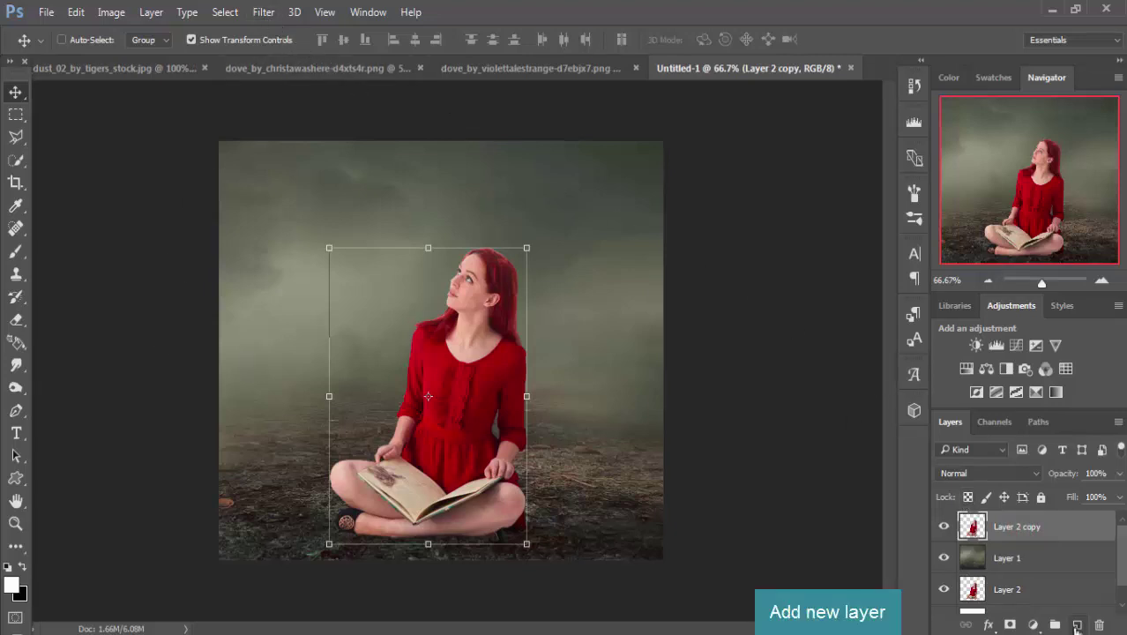
# - Add a new layer above the girl filled with 50% gray
pyautogui.click(1077, 625)
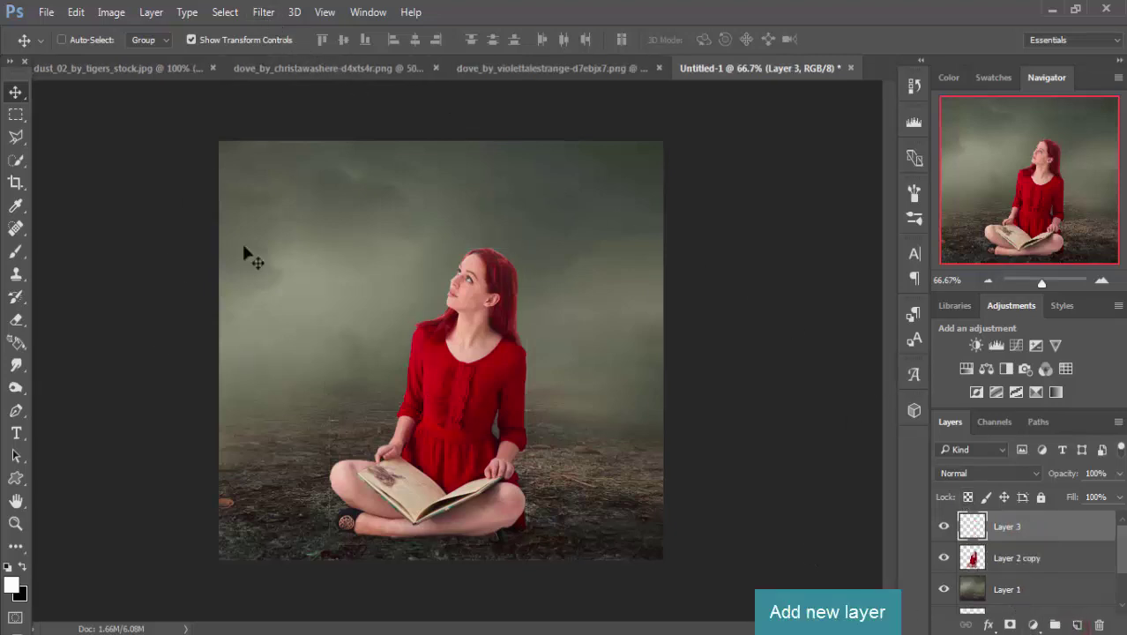
pyautogui.click(74, 11)
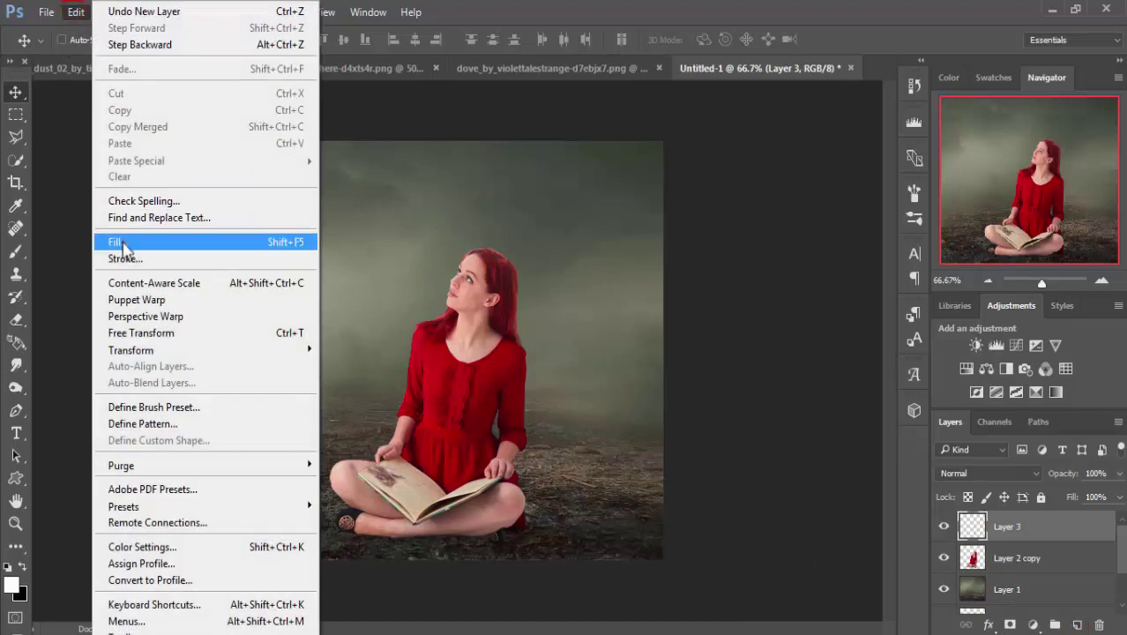
pyautogui.click(123, 243)
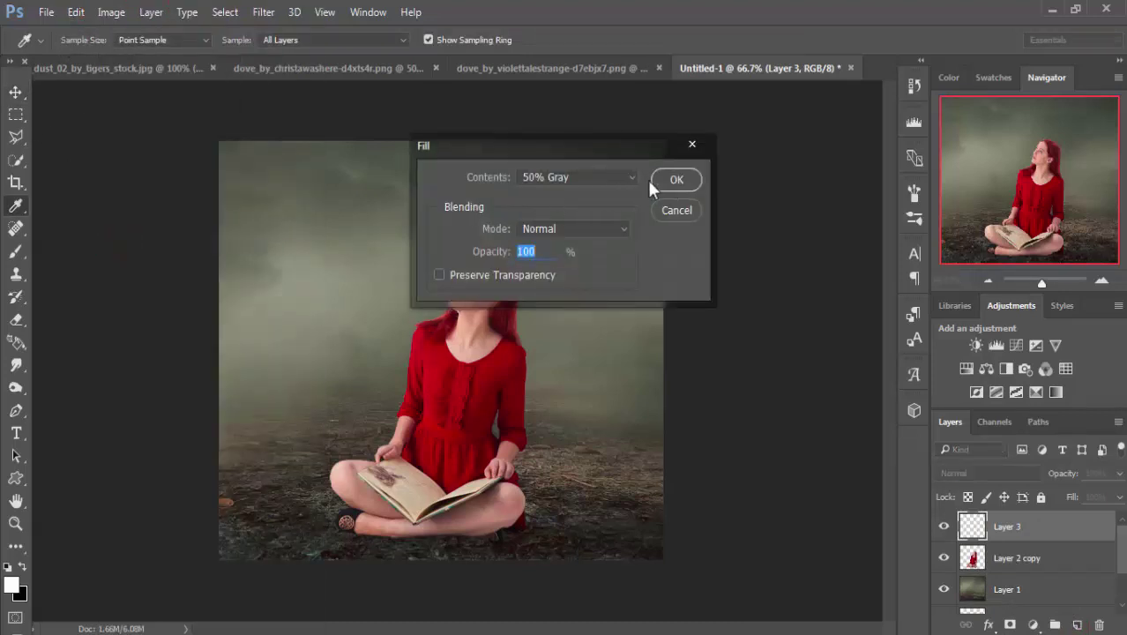
pyautogui.click(627, 178)
pyautogui.click(576, 305)
pyautogui.click(675, 179)
# - Clip the gray layer to the girl and set its blend mode to Overlay
pyautogui.rightClick(1019, 533)
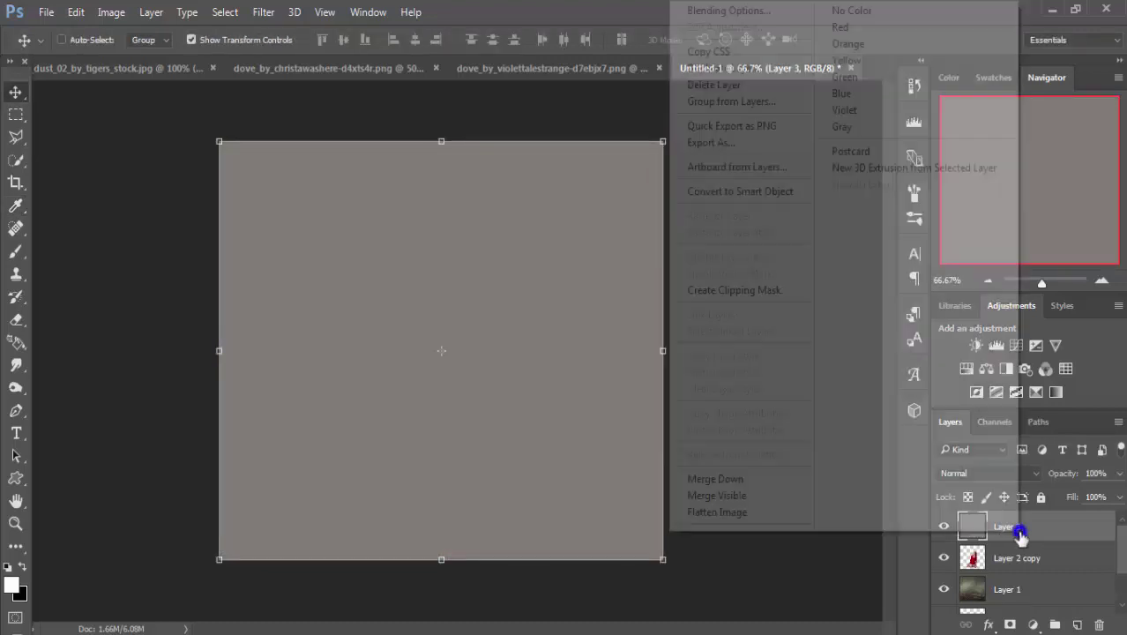
pyautogui.click(797, 294)
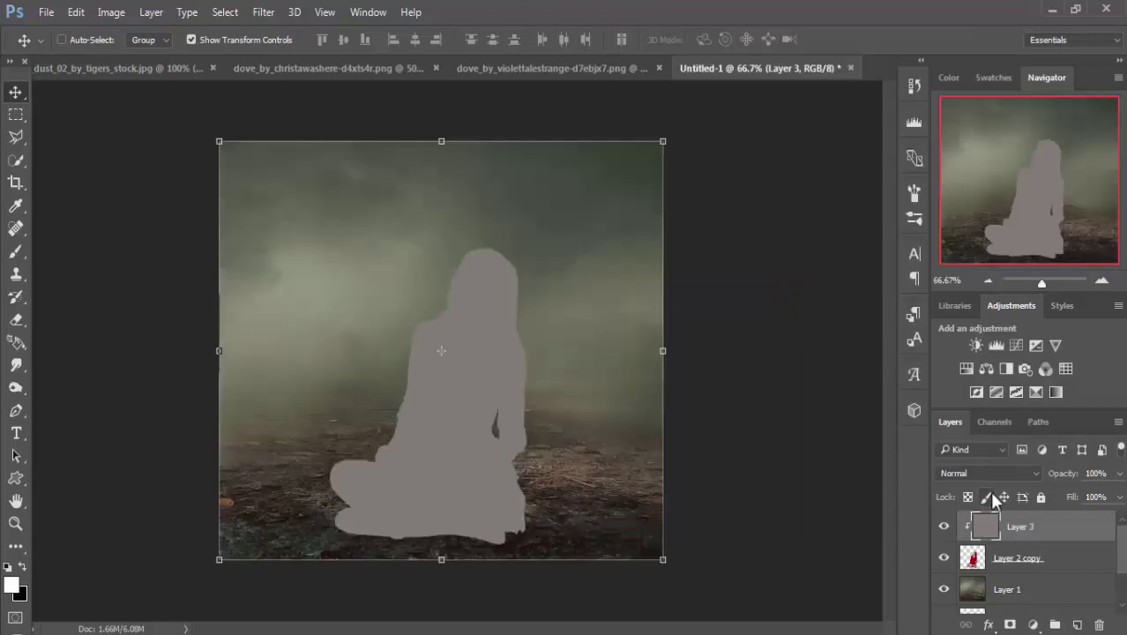
pyautogui.click(994, 476)
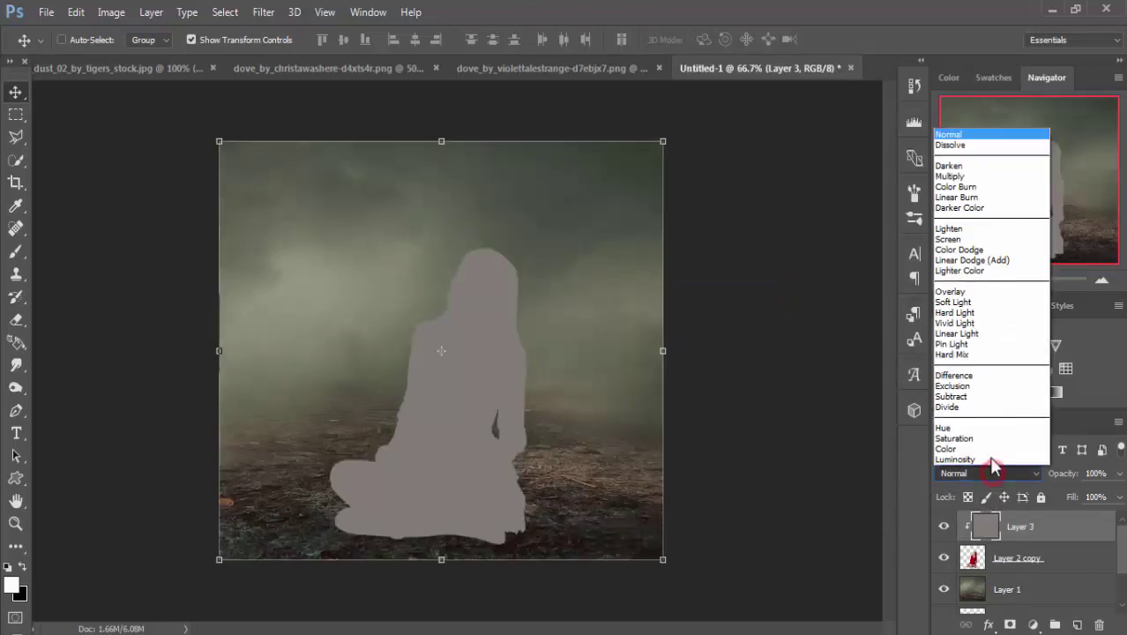
pyautogui.click(974, 291)
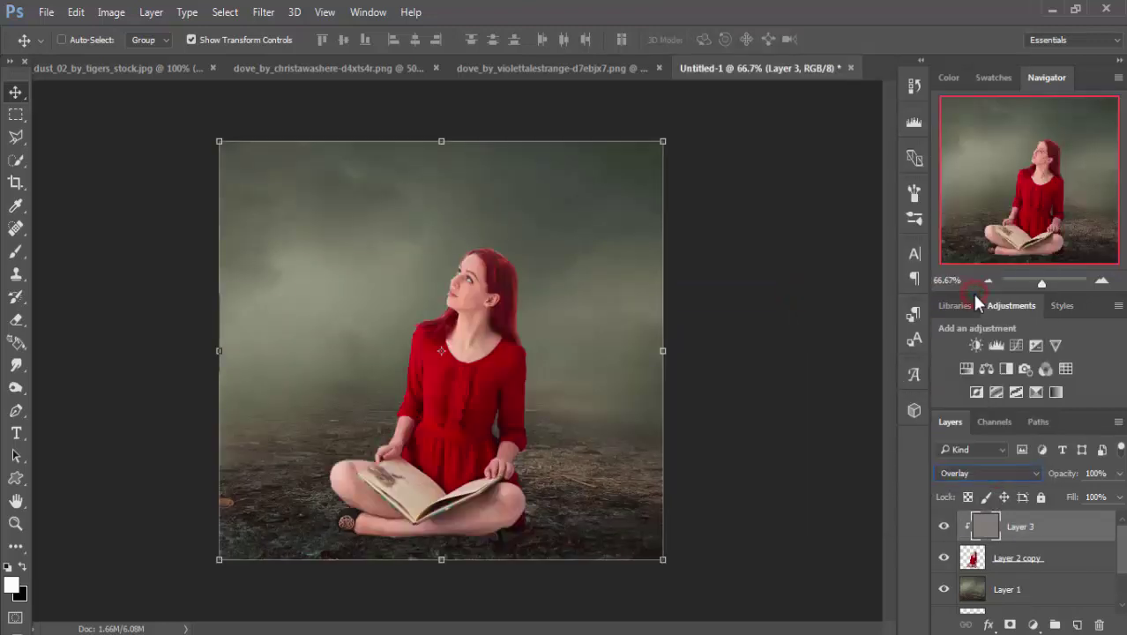
# - Dodge and burn the girl's knee, sleeve, neck and hair with a size-70 brush
pyautogui.click(16, 387)
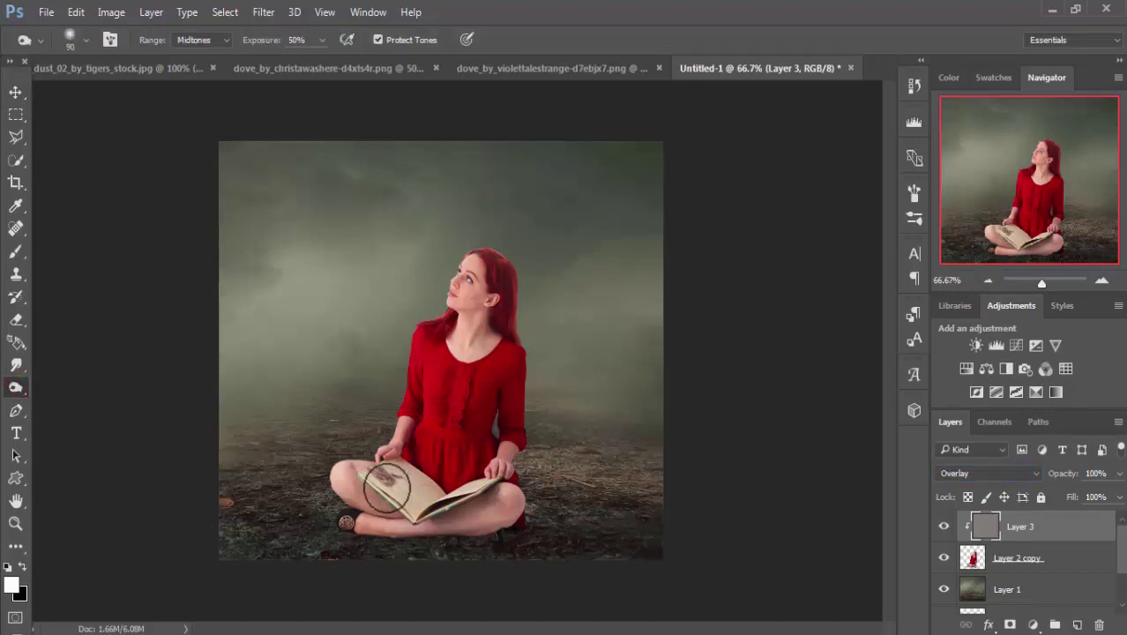
pyautogui.press('[')
pyautogui.press('[')
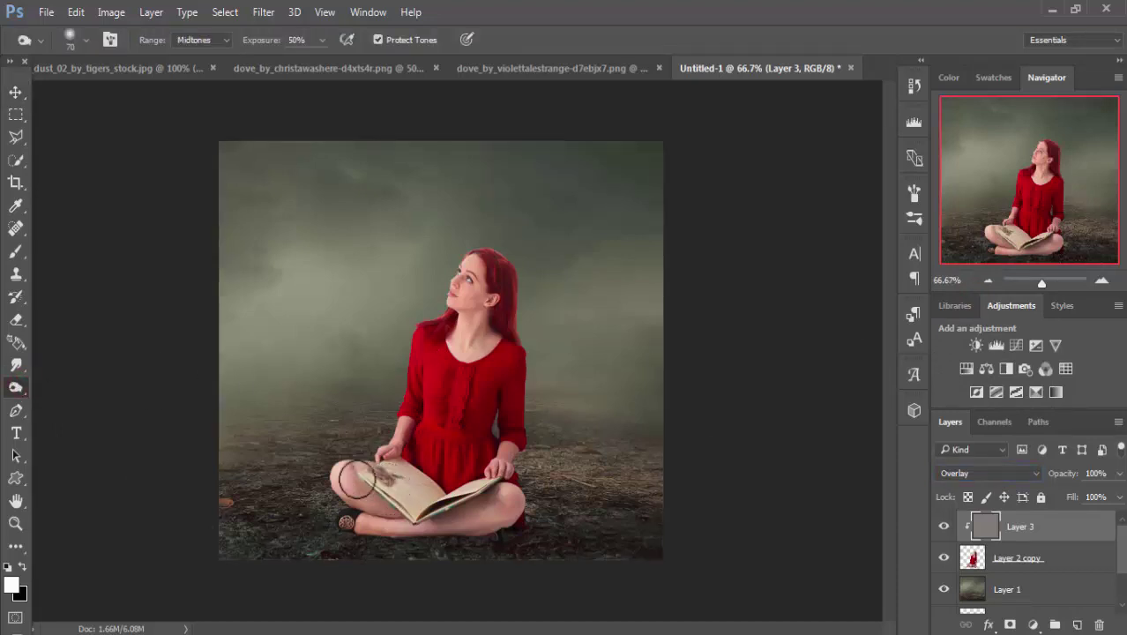
pyautogui.moveTo(350, 479)
pyautogui.mouseDown()
pyautogui.moveTo(385, 507)
pyautogui.moveTo(485, 528)
pyautogui.moveTo(424, 415)
pyautogui.mouseUp()
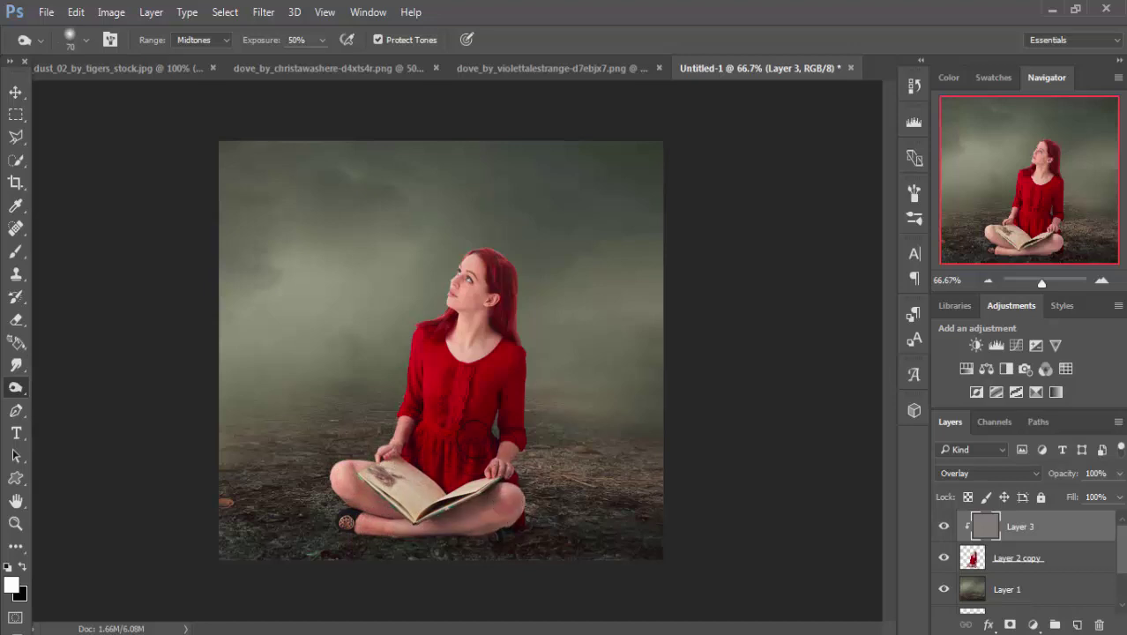
pyautogui.moveTo(444, 394); pyautogui.dragTo(420, 385)
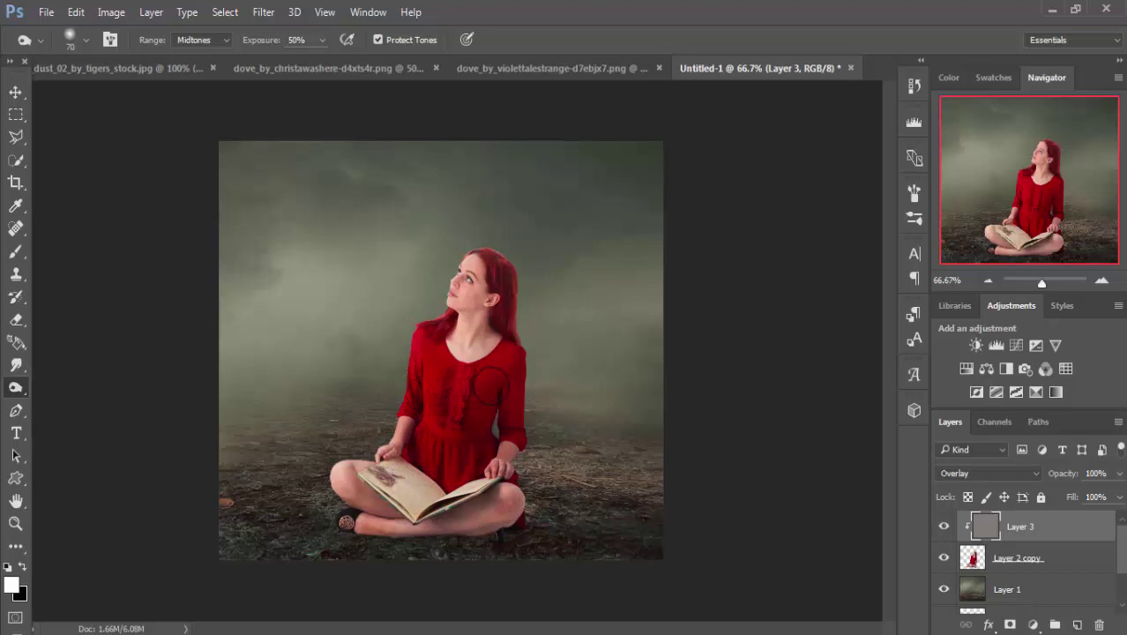
pyautogui.moveTo(514, 342)
pyautogui.mouseDown()
pyautogui.moveTo(458, 344)
pyautogui.moveTo(449, 306)
pyautogui.moveTo(455, 360)
pyautogui.mouseUp()
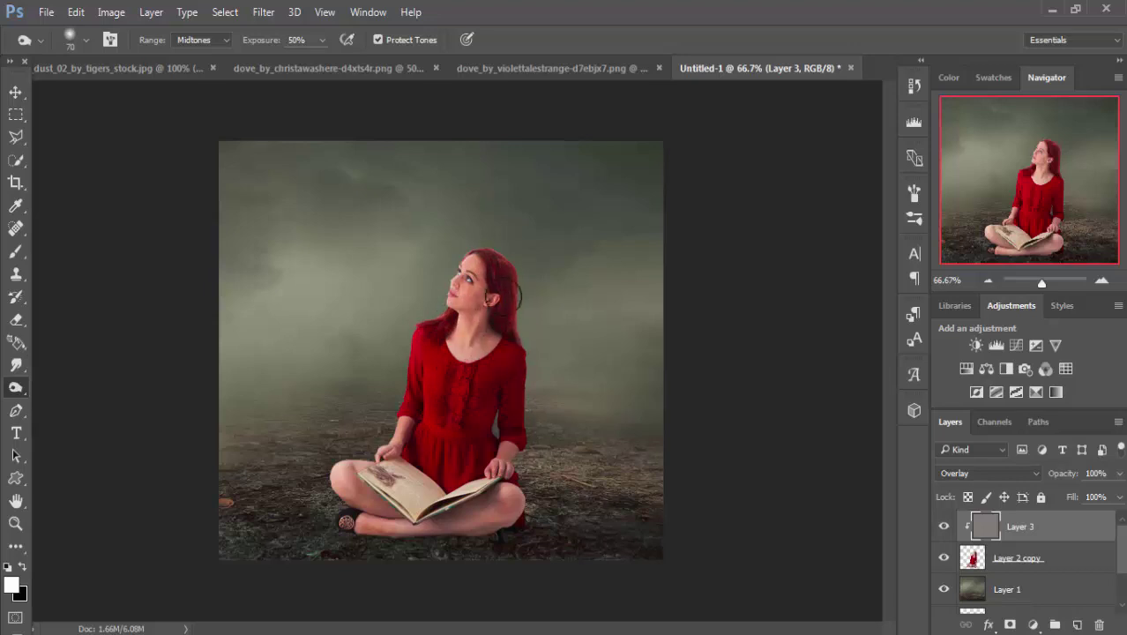
pyautogui.moveTo(507, 296); pyautogui.dragTo(491, 322)
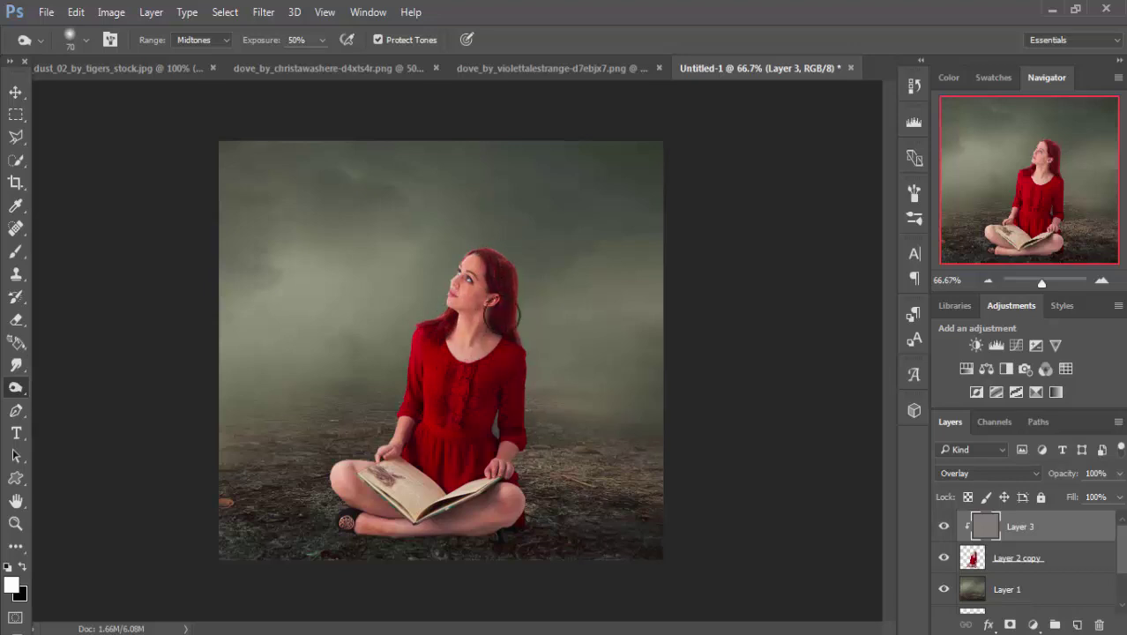
# - Select Layer 2 copy and open the Camera Raw Filter on it
pyautogui.click(1003, 565)
pyautogui.click(263, 12)
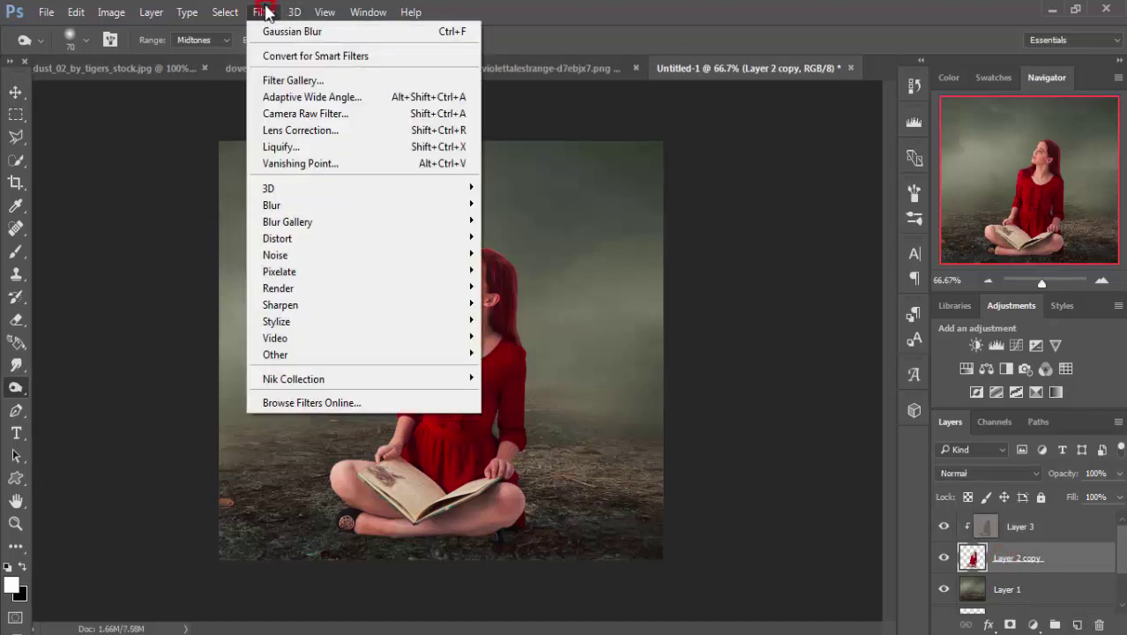
pyautogui.click(306, 113)
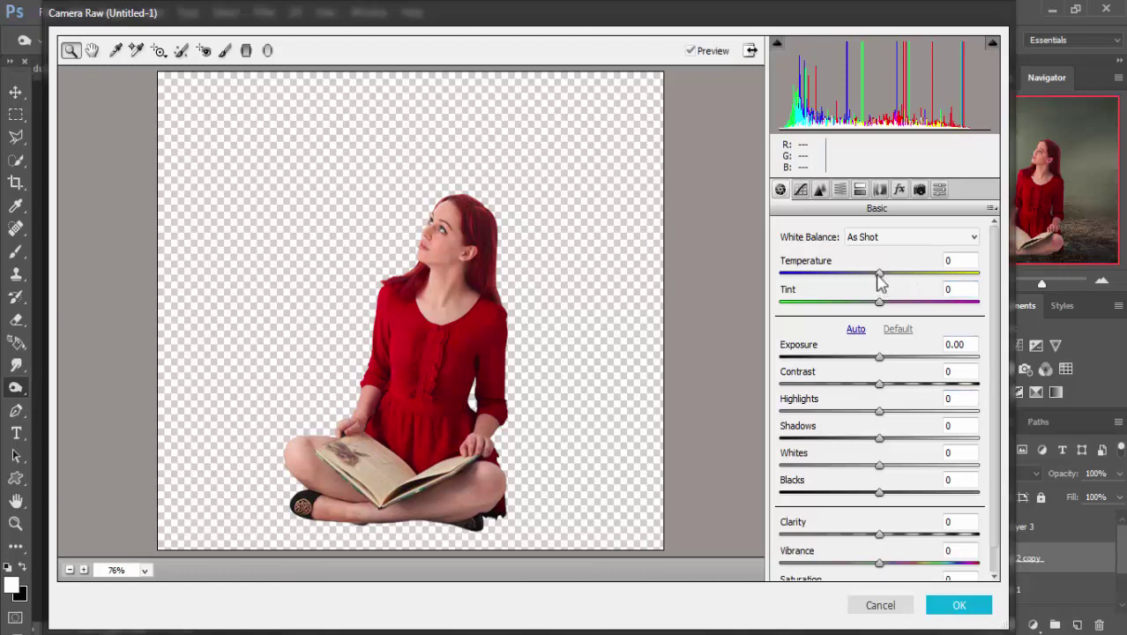
# - Set Temperature +9, Clarity +25, Exposure +0.05 and Shadows +7 in Camera Raw
pyautogui.moveTo(880, 275); pyautogui.dragTo(890, 276)
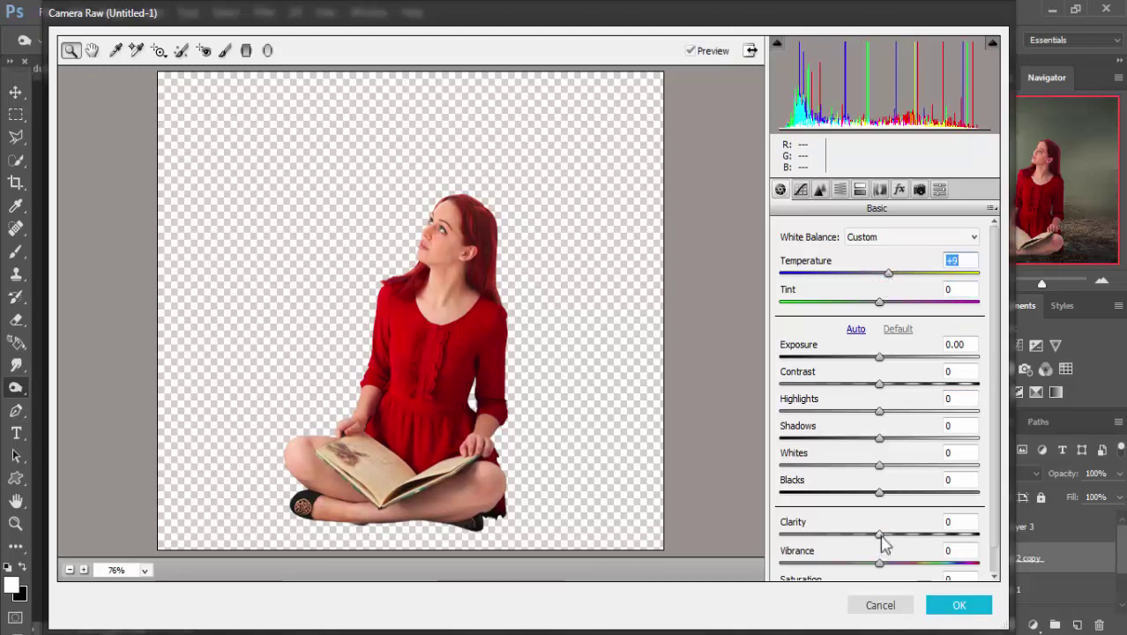
pyautogui.moveTo(881, 534); pyautogui.dragTo(906, 536)
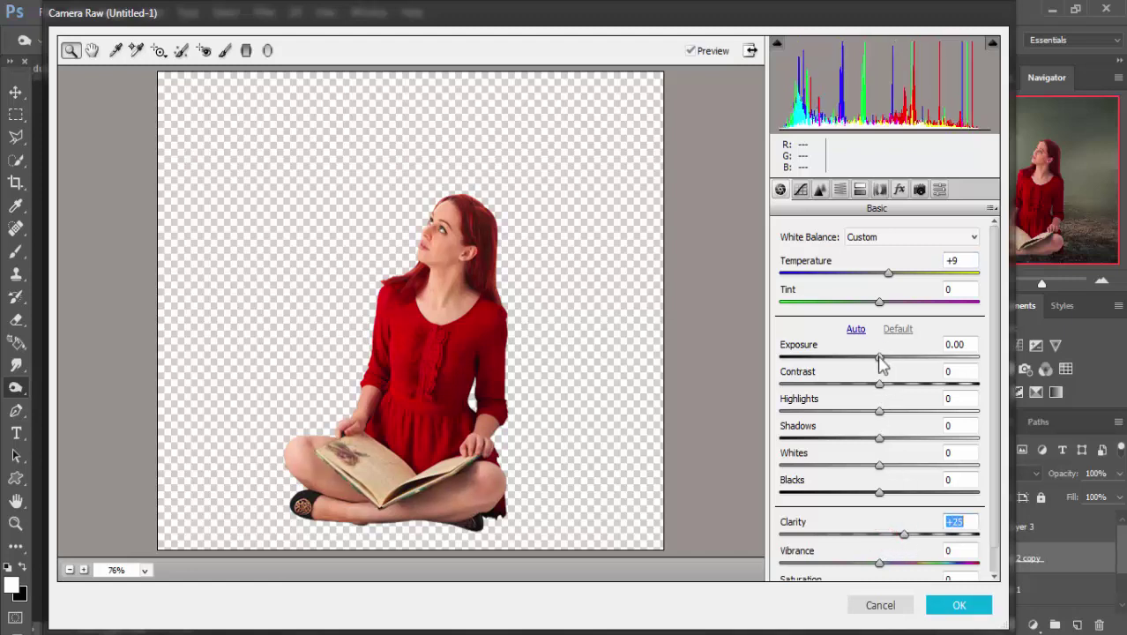
pyautogui.moveTo(880, 358); pyautogui.dragTo(878, 359)
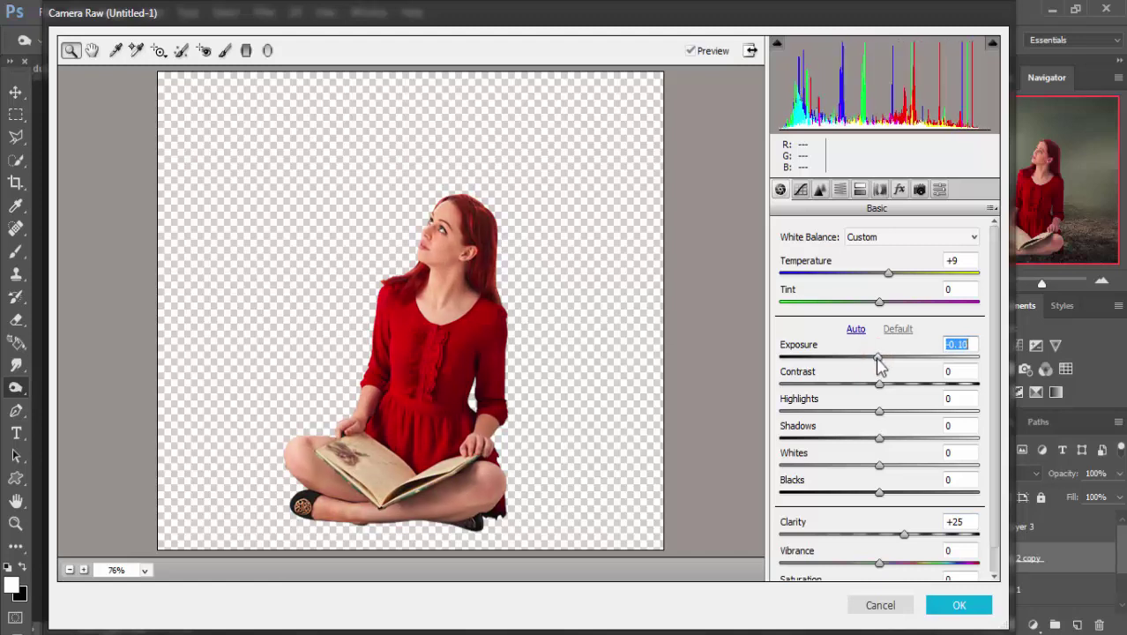
pyautogui.moveTo(876, 358); pyautogui.dragTo(880, 358)
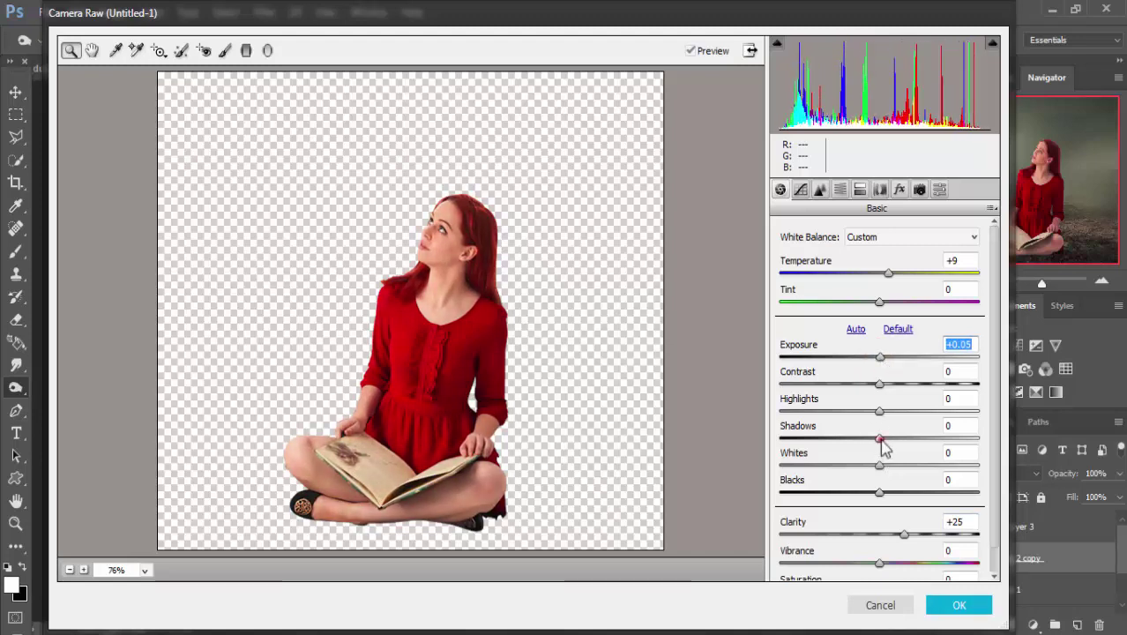
pyautogui.moveTo(880, 437); pyautogui.dragTo(892, 448)
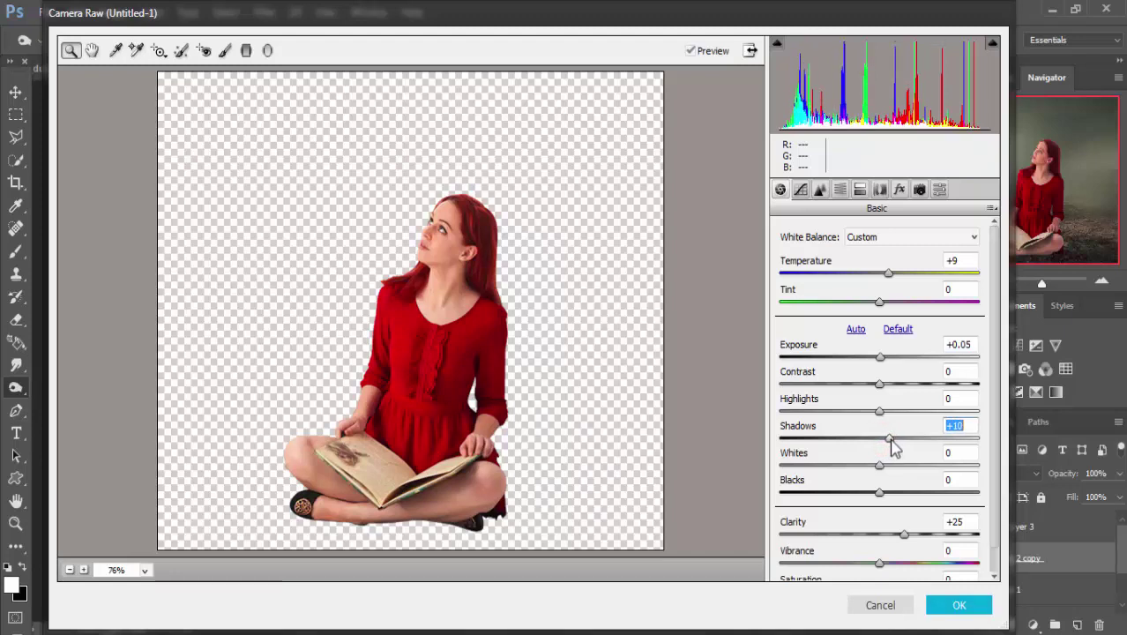
pyautogui.moveTo(892, 448); pyautogui.dragTo(890, 448)
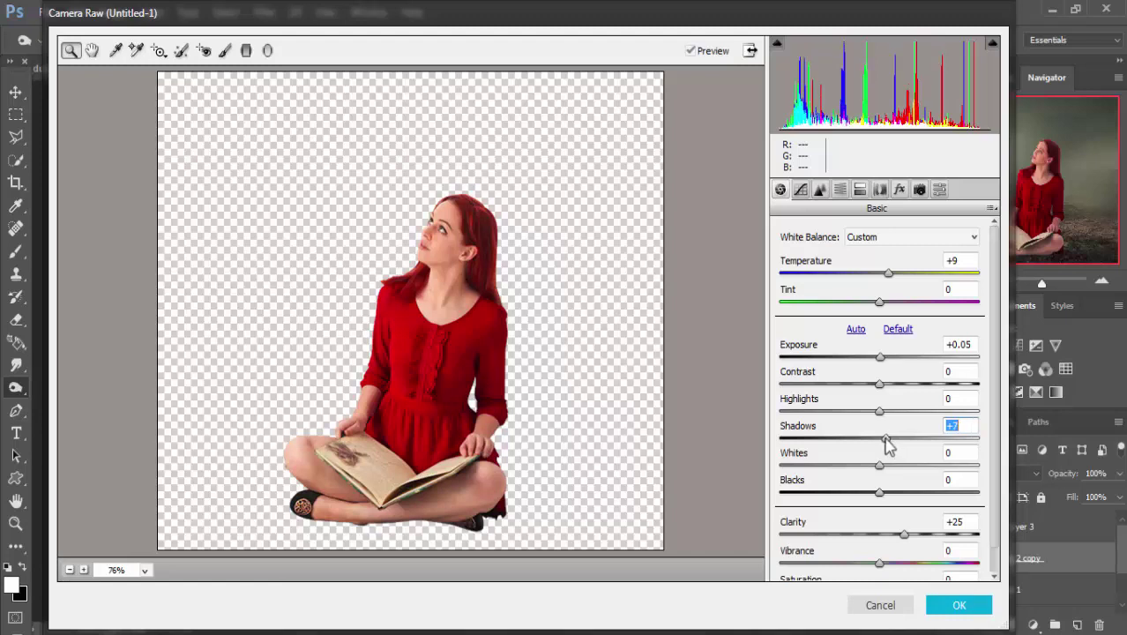
pyautogui.click(887, 443)
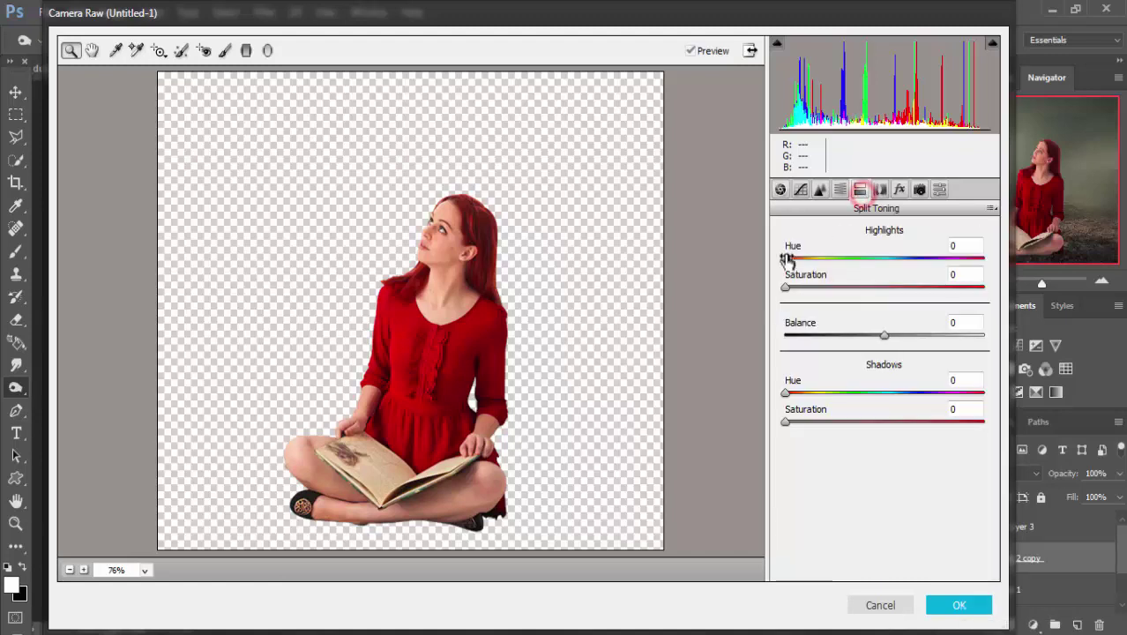
# - Split-tone highlights to hue 212, saturation 9, add slight shadow saturation, and apply
pyautogui.moveTo(785, 259); pyautogui.dragTo(902, 264)
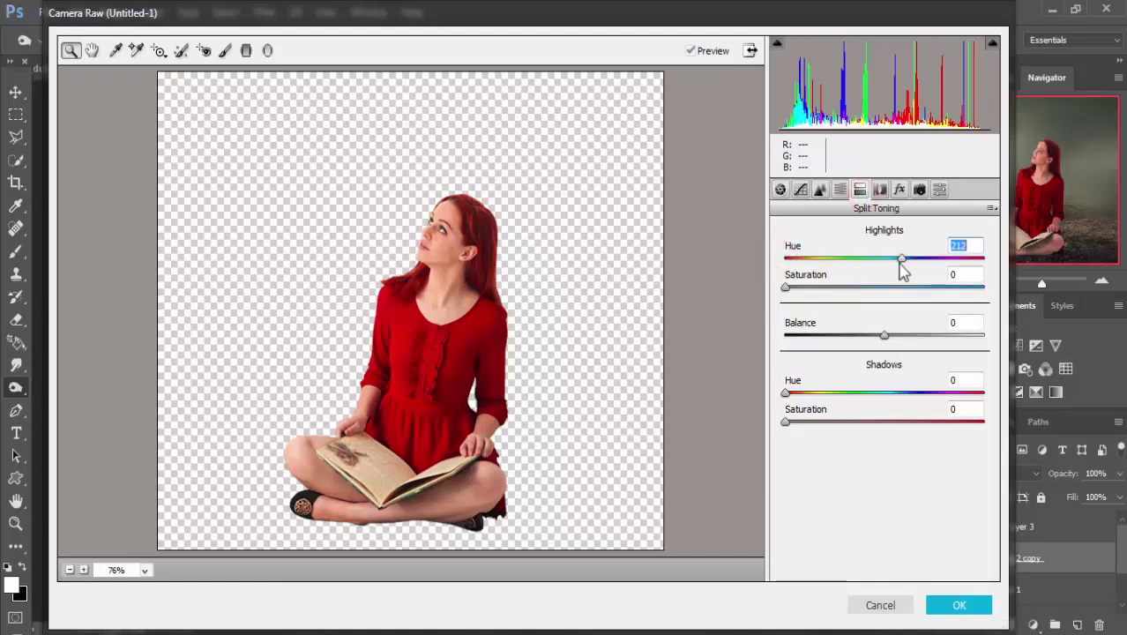
pyautogui.moveTo(786, 287); pyautogui.dragTo(804, 291)
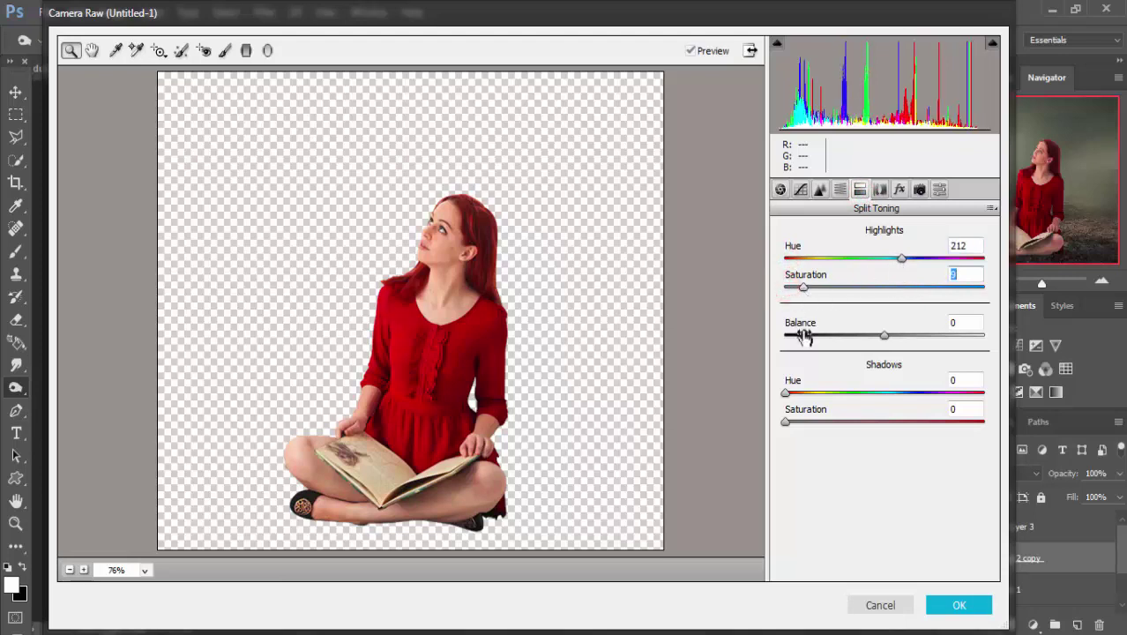
pyautogui.click(787, 421)
pyautogui.moveTo(797, 422); pyautogui.dragTo(798, 422)
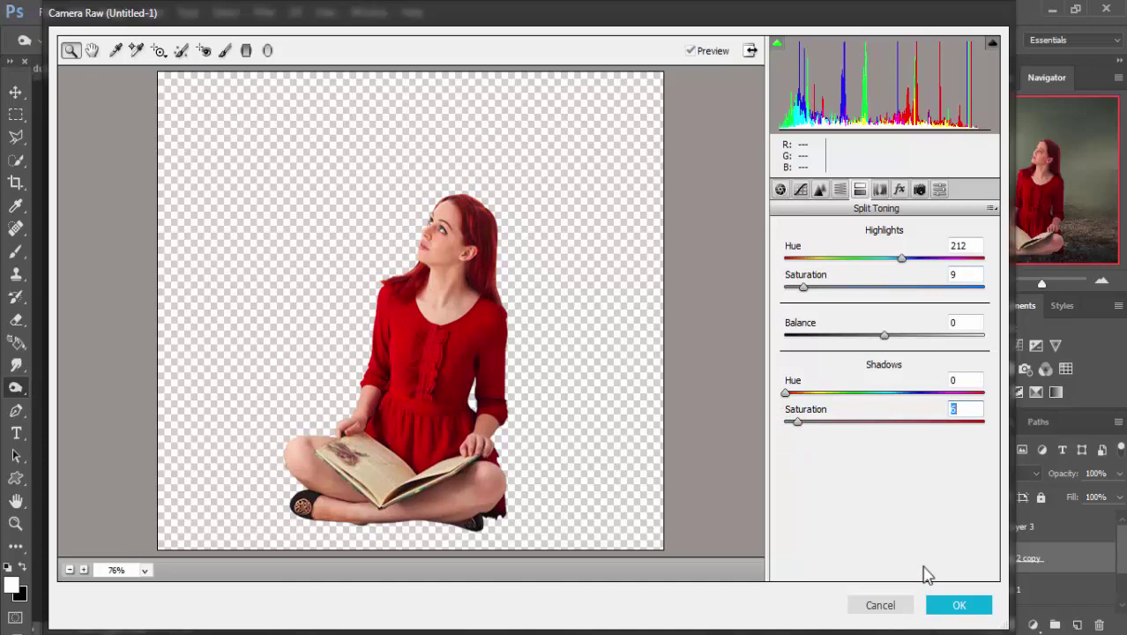
pyautogui.click(945, 606)
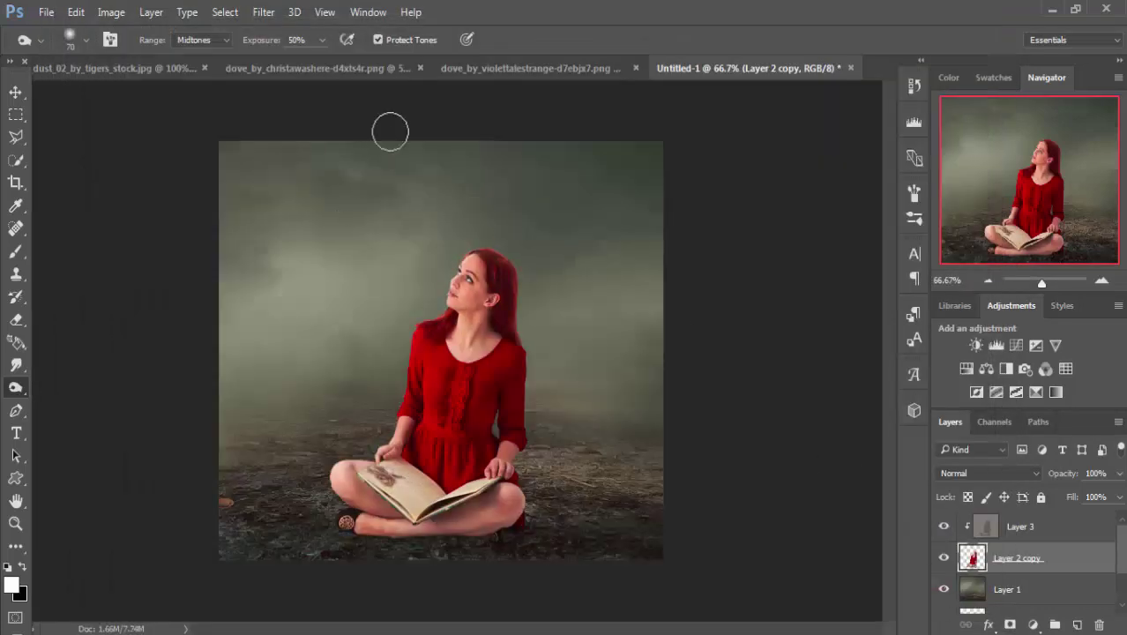
# - Run Nik Collection Viveza 2 with Structure 44%, Contrast 28% and Saturation 17%
pyautogui.click(264, 12)
pyautogui.moveTo(294, 378)
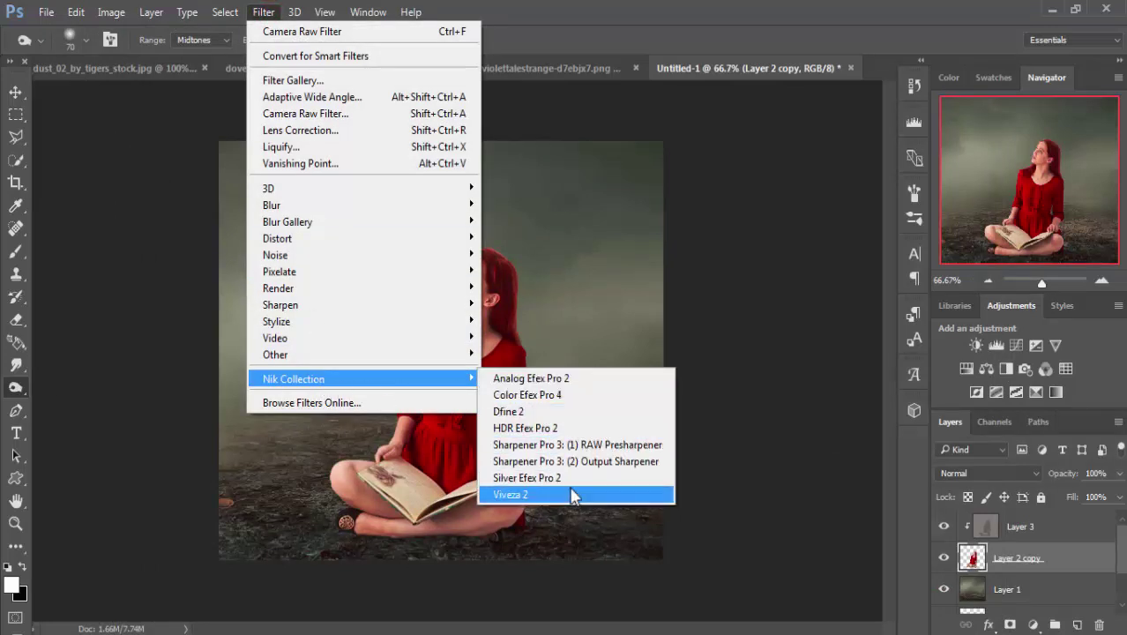
pyautogui.click(571, 493)
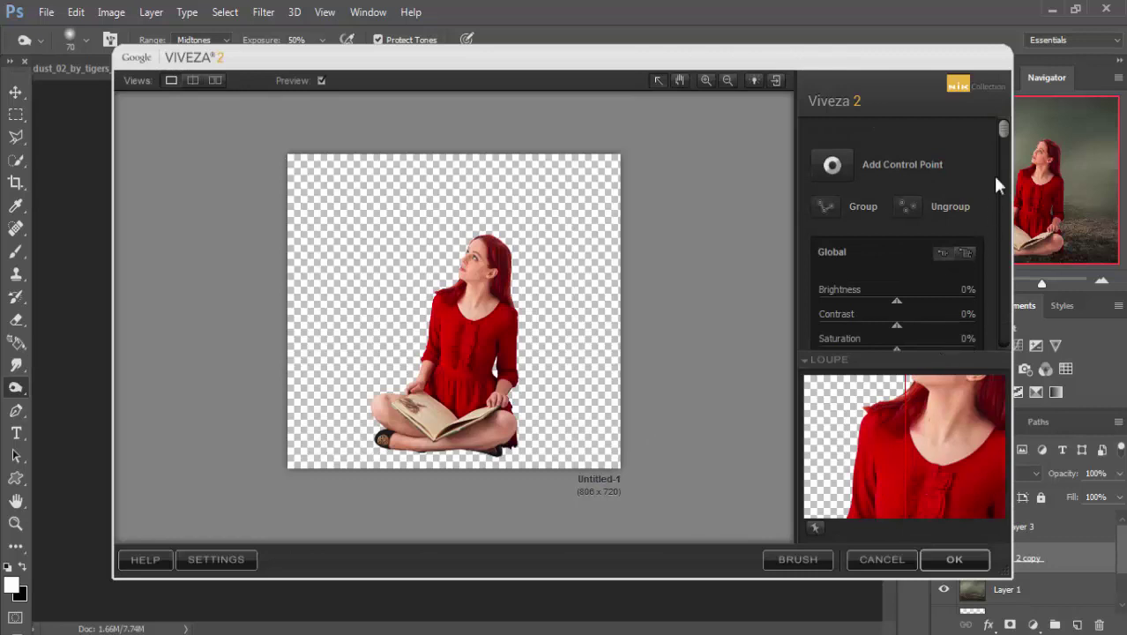
pyautogui.moveTo(1003, 133); pyautogui.dragTo(1006, 170)
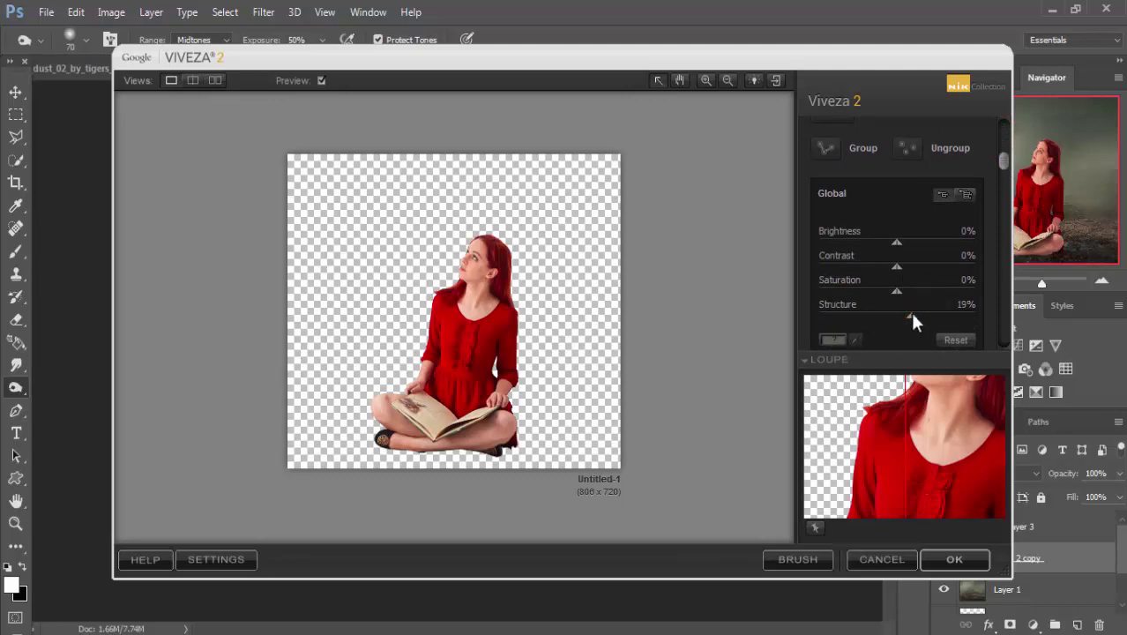
pyautogui.moveTo(896, 315); pyautogui.dragTo(872, 315)
pyautogui.moveTo(900, 292); pyautogui.dragTo(912, 292)
pyautogui.moveTo(898, 267); pyautogui.dragTo(918, 267)
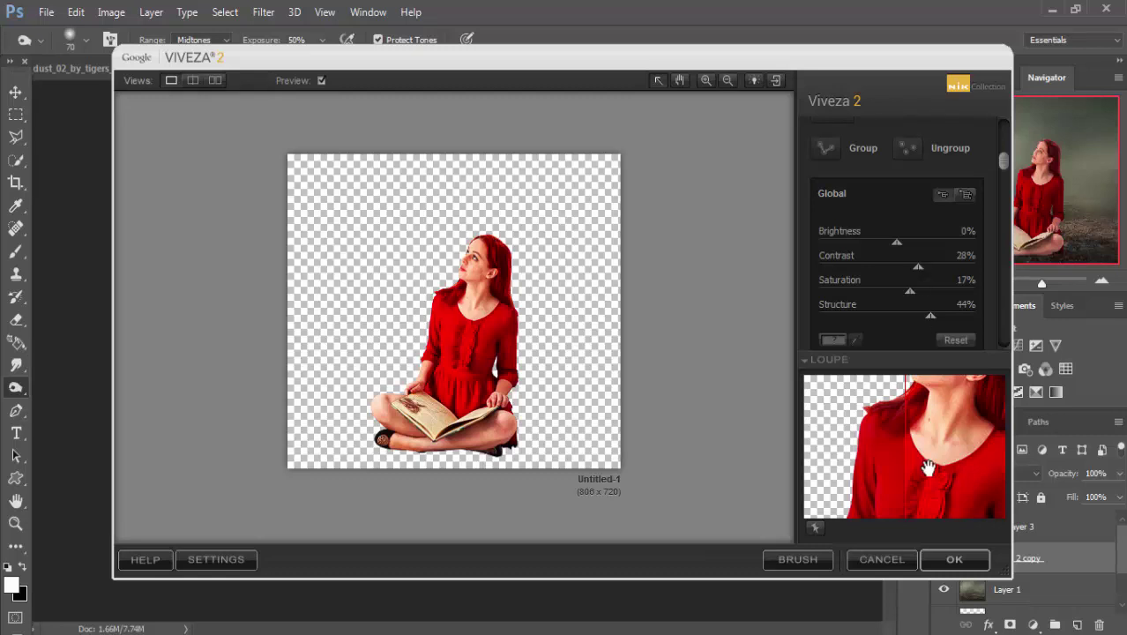
pyautogui.click(955, 561)
# - Compare the Nik Collection layer, lower its opacity to 57%, then select Layer 3
pyautogui.click(944, 558)
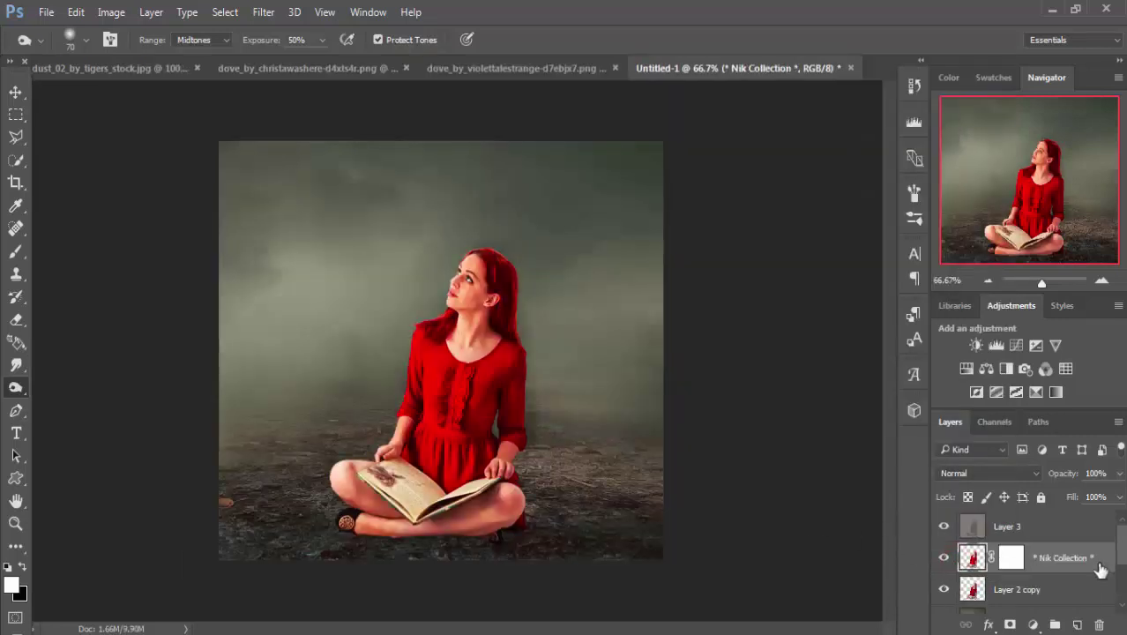
pyautogui.click(945, 558)
pyautogui.click(944, 559)
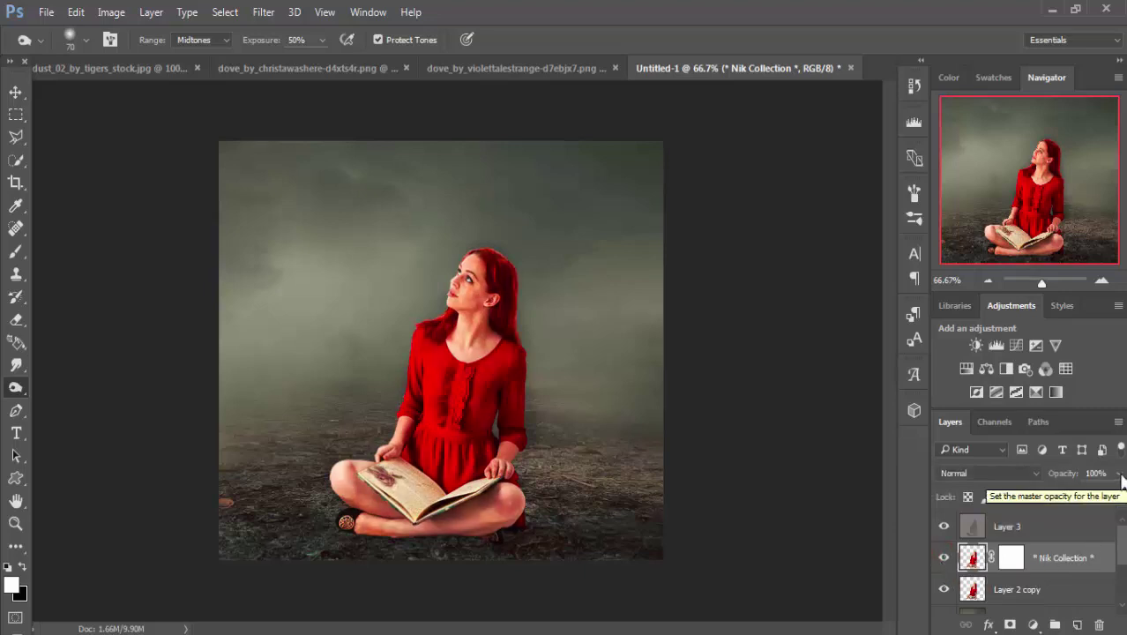
pyautogui.click(1119, 472)
pyautogui.moveTo(1118, 496); pyautogui.dragTo(1092, 499)
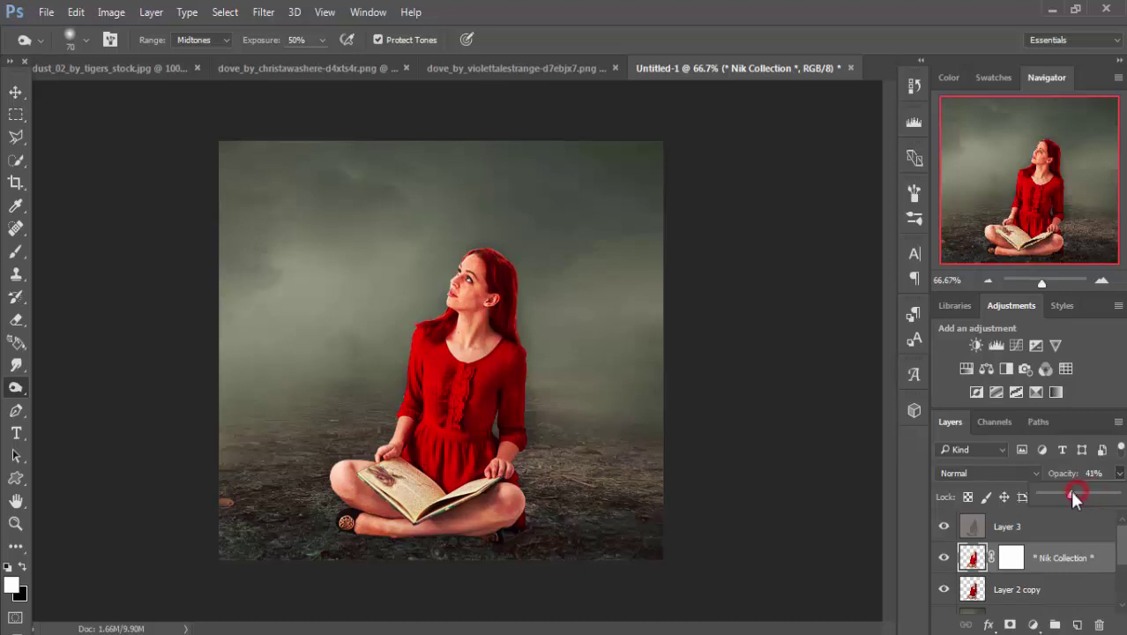
pyautogui.moveTo(1072, 497); pyautogui.dragTo(1081, 499)
pyautogui.click(13, 93)
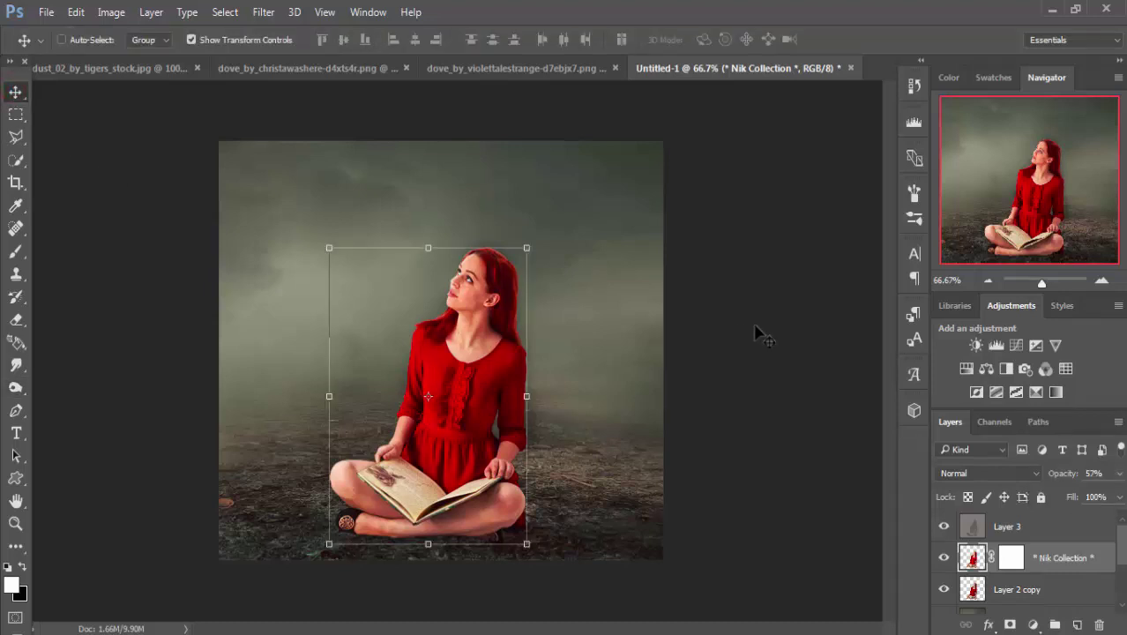
pyautogui.moveTo(1119, 549)
pyautogui.click(1078, 527)
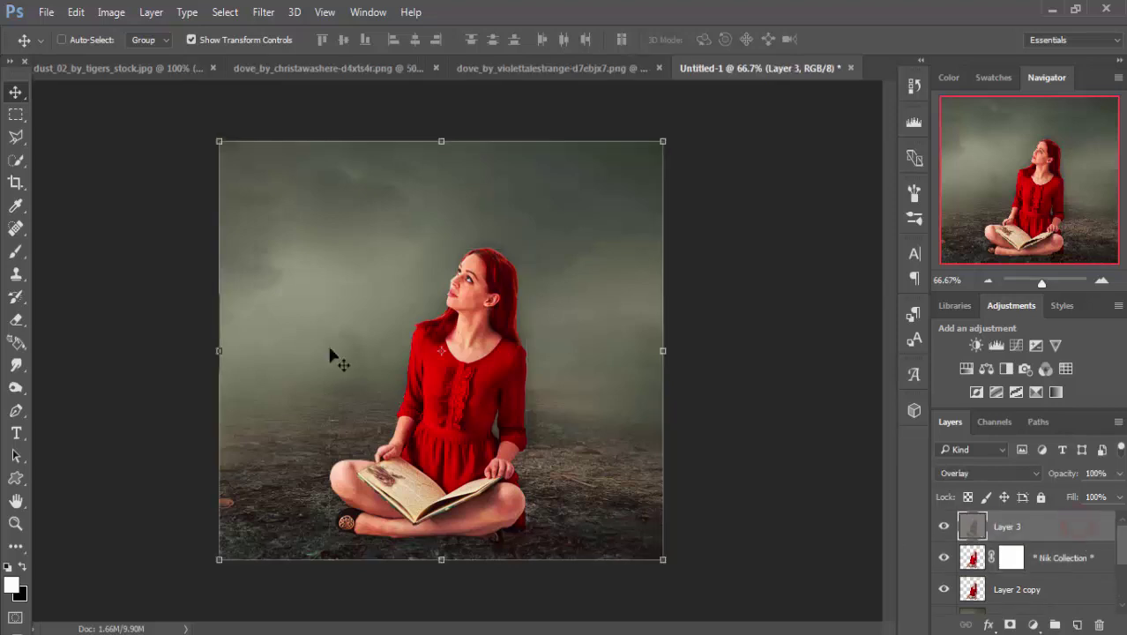
# - Copy the fairy dust image into the composite as a new layer and close its window
pyautogui.click(111, 68)
pyautogui.moveTo(112, 70); pyautogui.dragTo(700, 138)
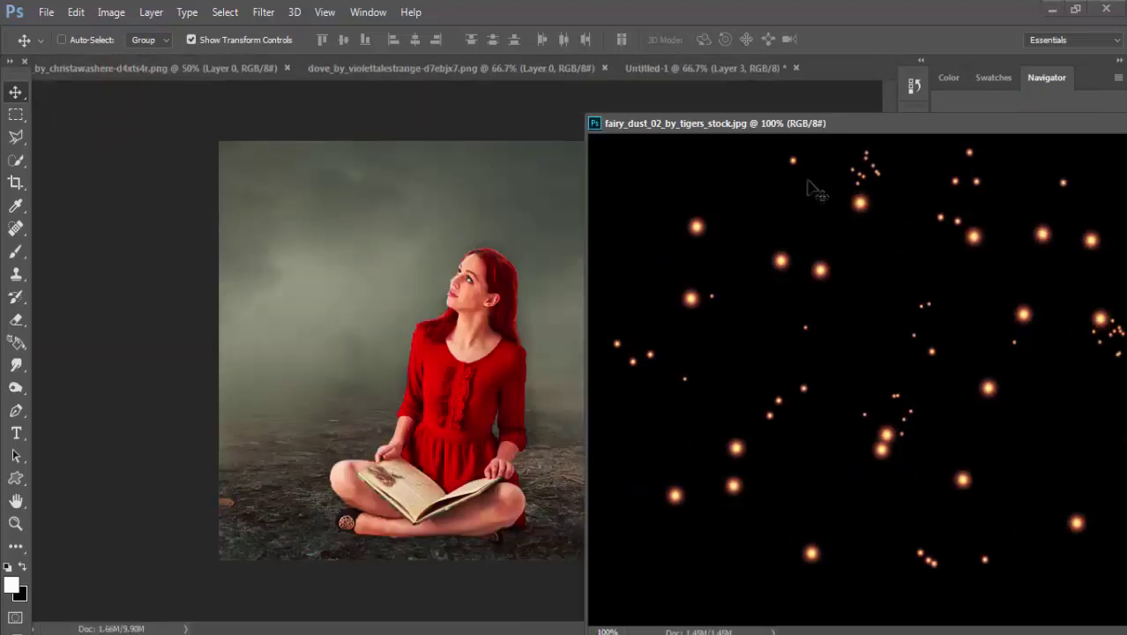
pyautogui.moveTo(914, 310); pyautogui.dragTo(488, 351)
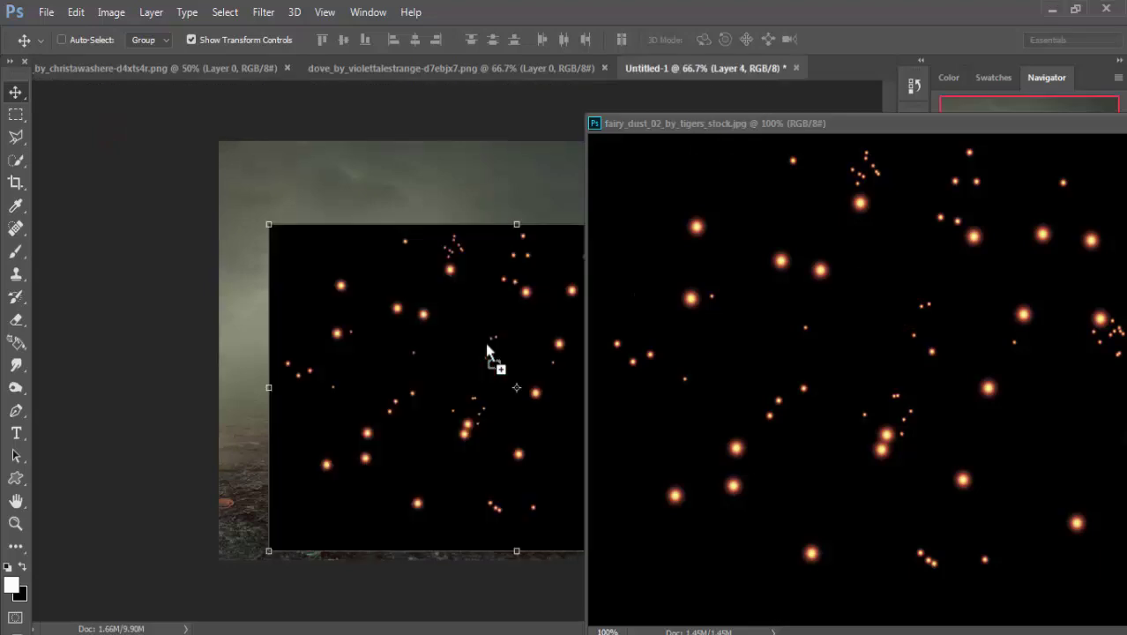
pyautogui.moveTo(1056, 134); pyautogui.dragTo(810, 150)
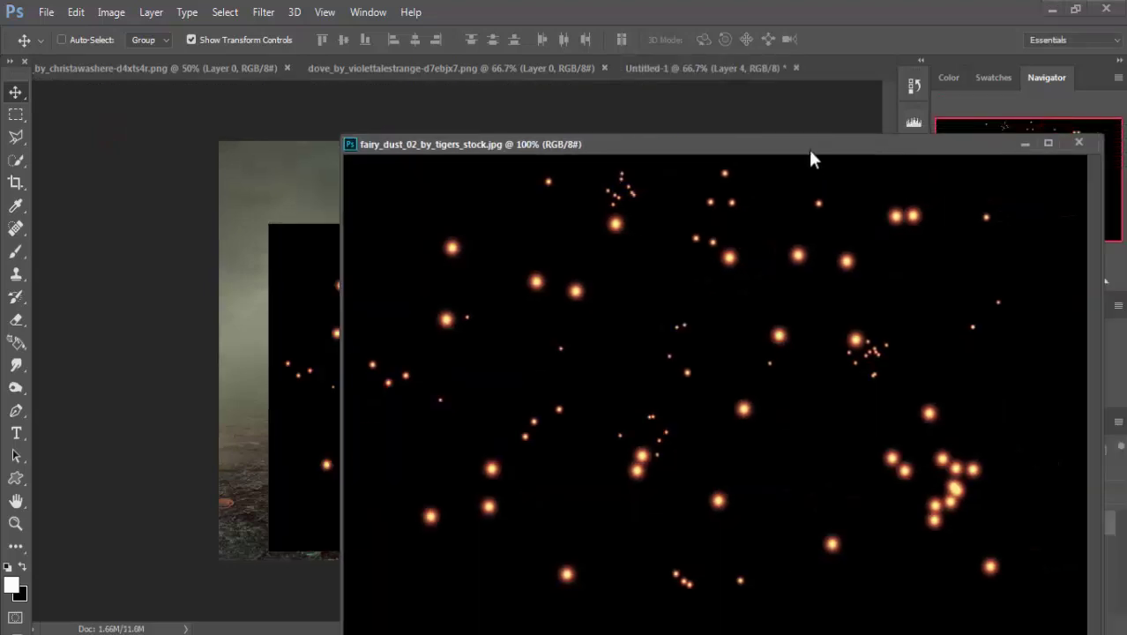
pyautogui.click(1024, 143)
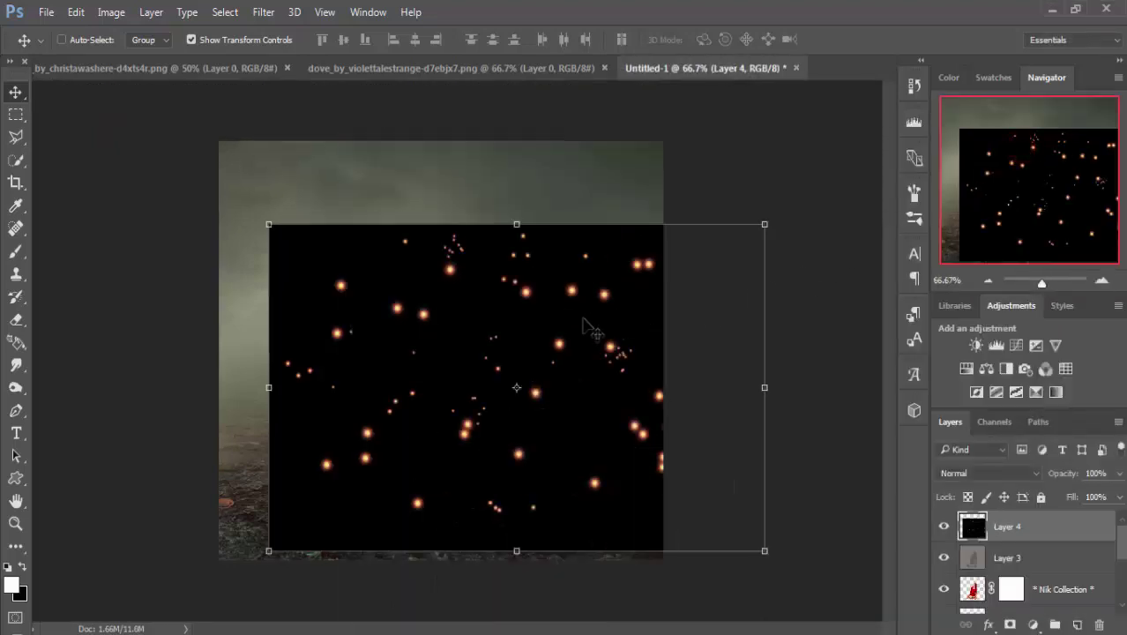
# - Scale and position the particle layer to span the canvas width, and commit
pyautogui.moveTo(584, 322); pyautogui.dragTo(537, 307)
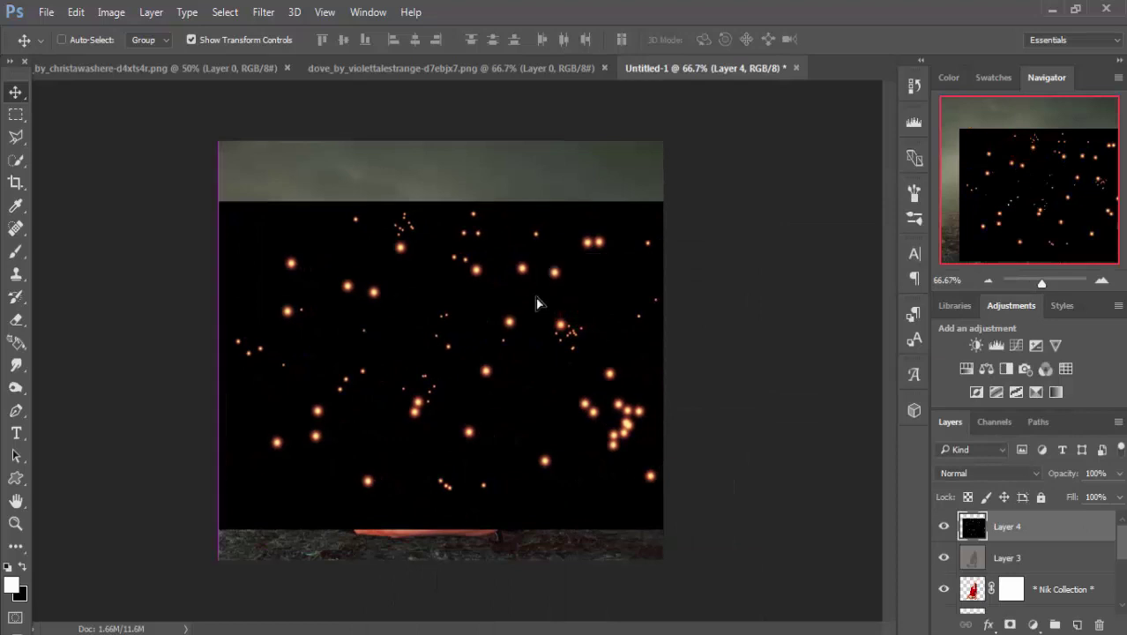
pyautogui.moveTo(712, 205); pyautogui.dragTo(550, 280)
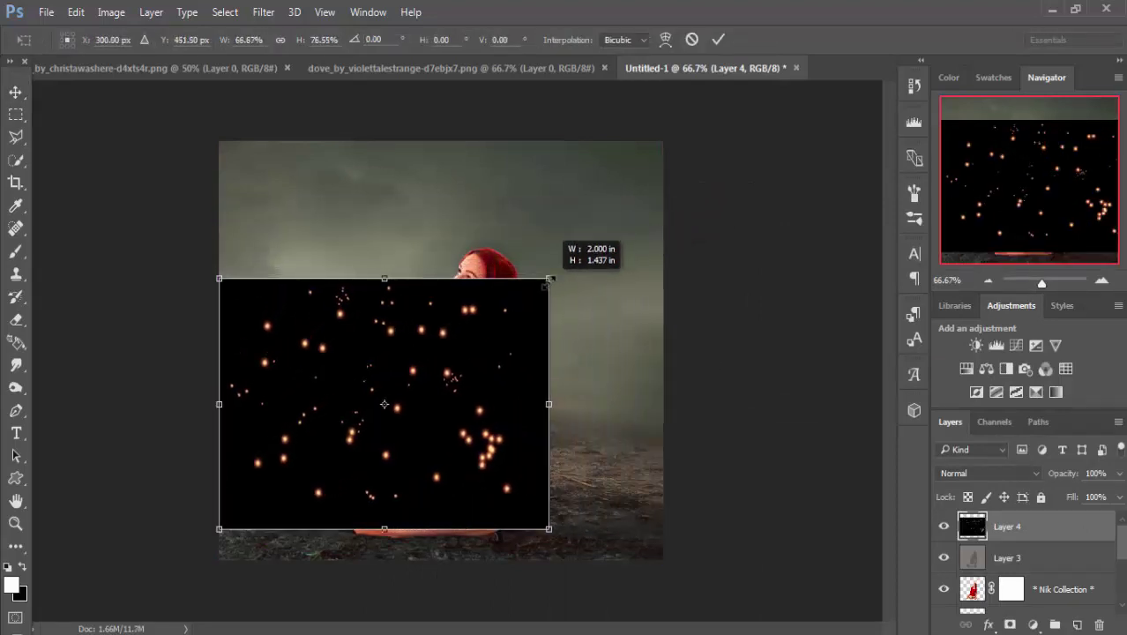
pyautogui.moveTo(434, 350)
pyautogui.mouseDown()
pyautogui.moveTo(424, 245)
pyautogui.moveTo(433, 244)
pyautogui.mouseUp()
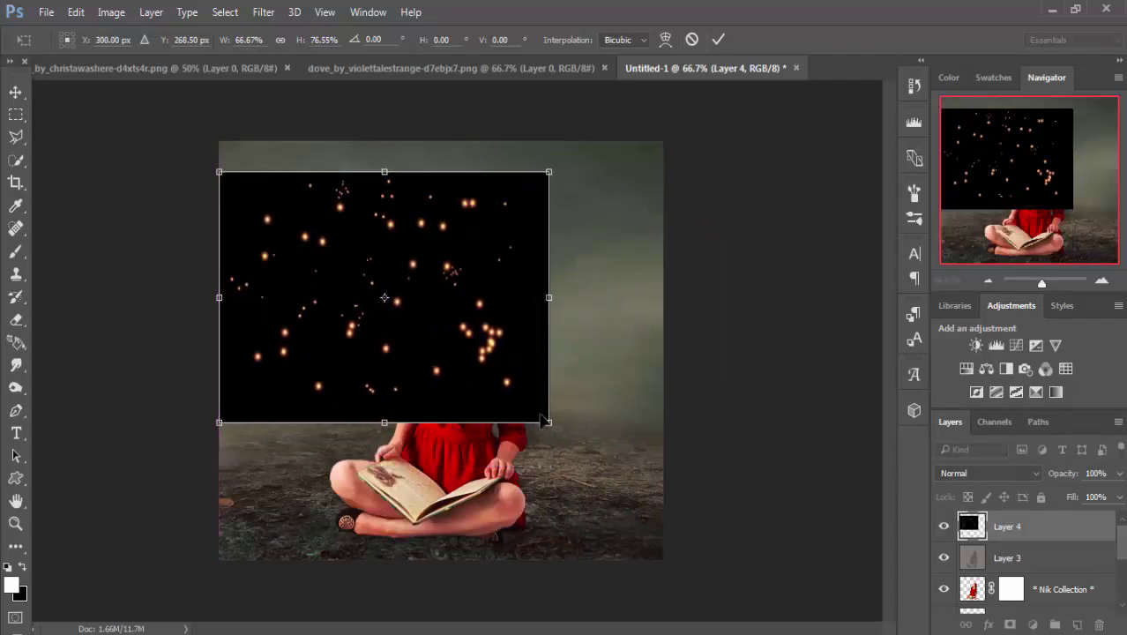
pyautogui.moveTo(544, 422); pyautogui.dragTo(667, 484)
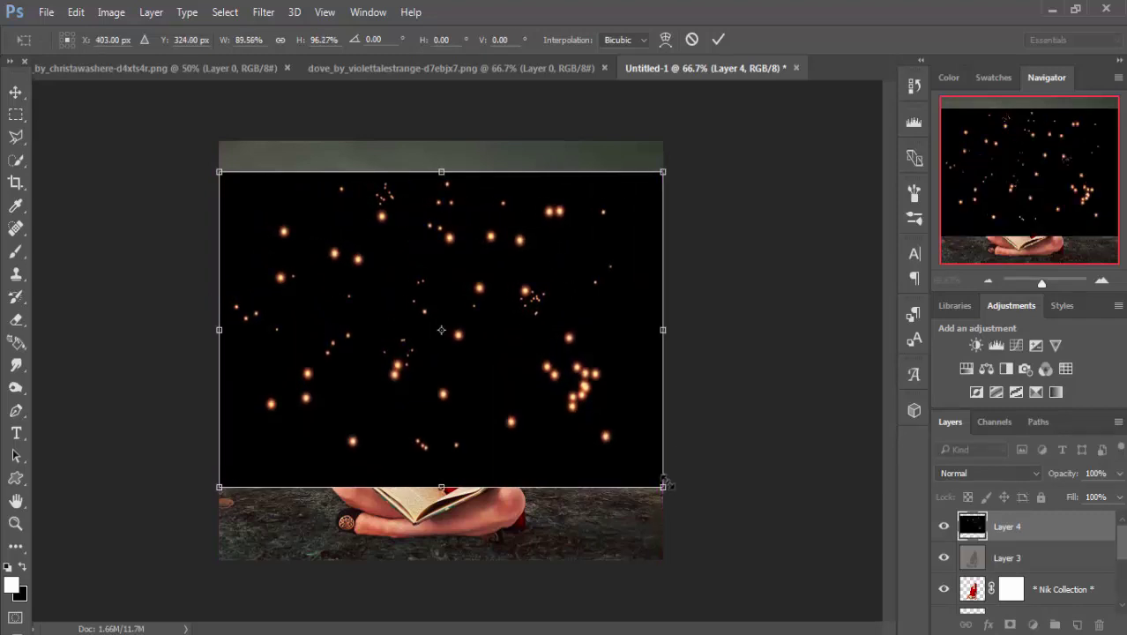
pyautogui.click(718, 39)
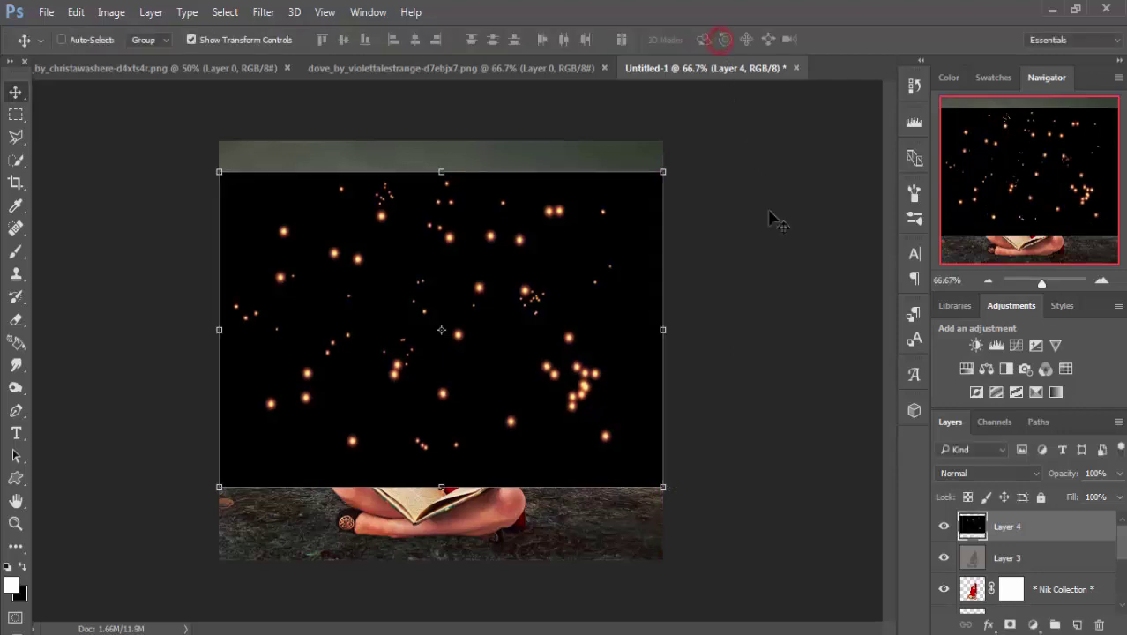
# - Set Layer 4 to Screen blend mode and enlarge it past the canvas edges
pyautogui.click(1020, 474)
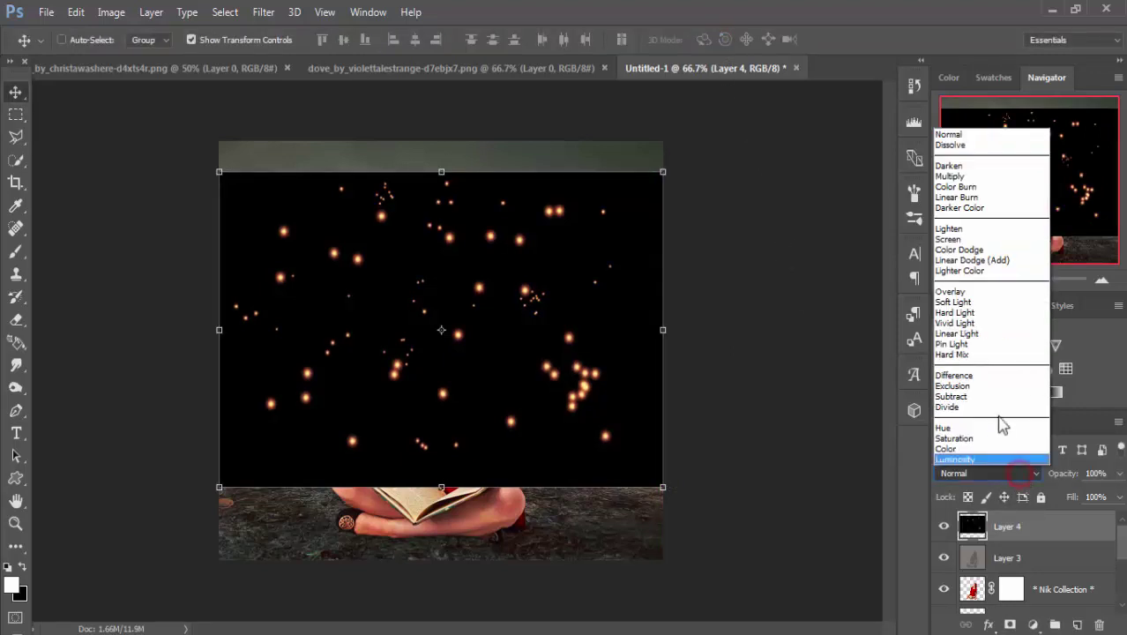
pyautogui.click(982, 239)
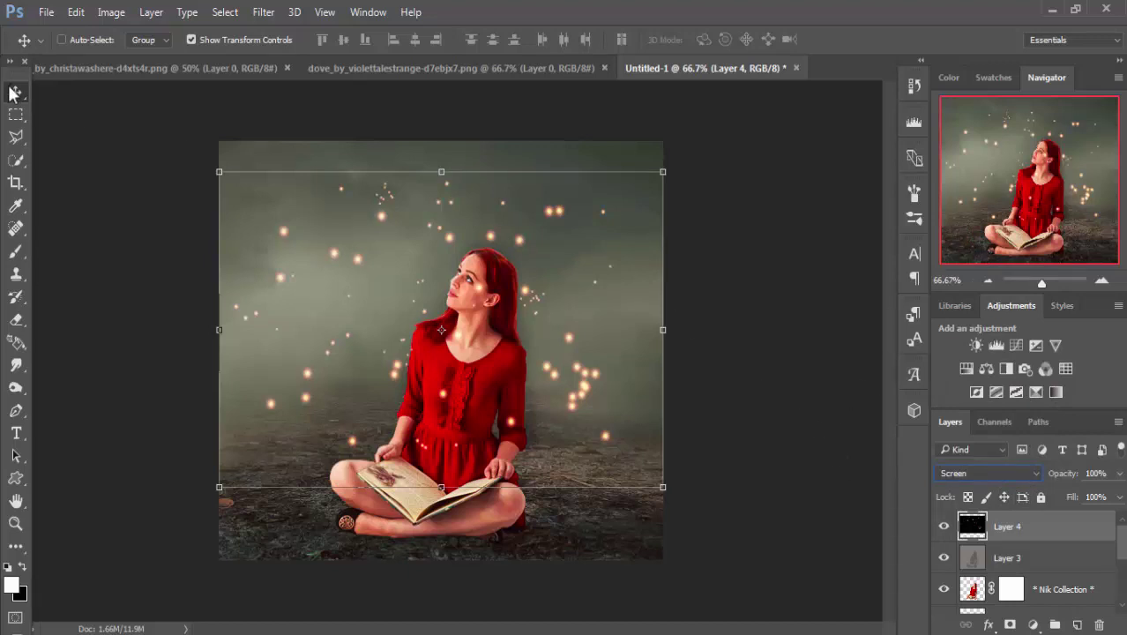
pyautogui.moveTo(663, 171); pyautogui.dragTo(713, 149)
pyautogui.moveTo(714, 486); pyautogui.dragTo(725, 514)
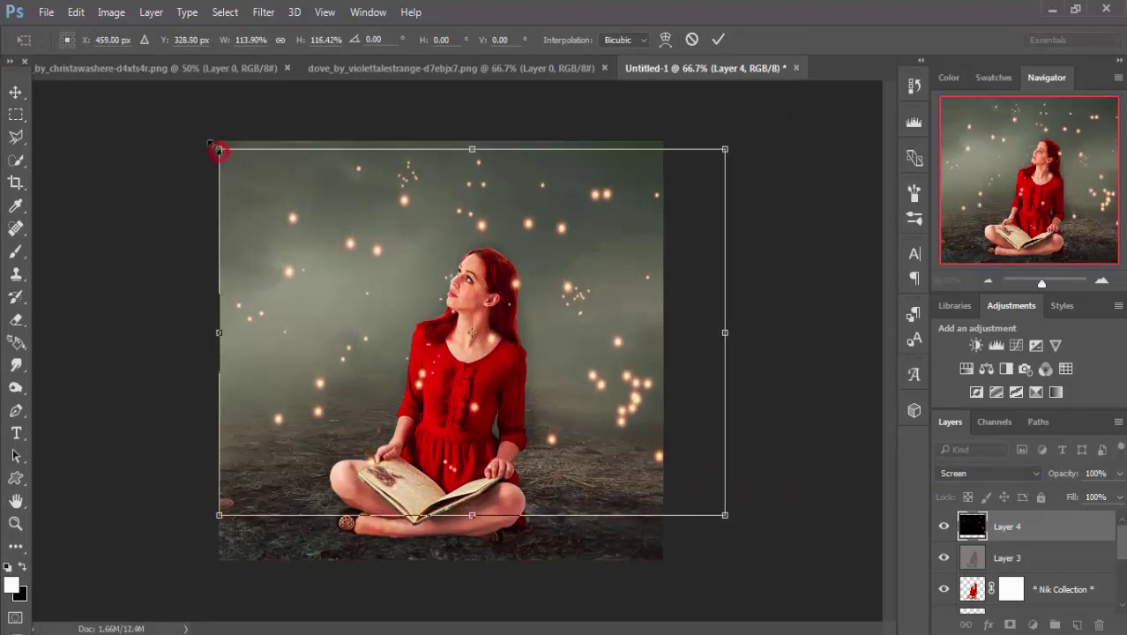
pyautogui.moveTo(219, 149); pyautogui.dragTo(200, 119)
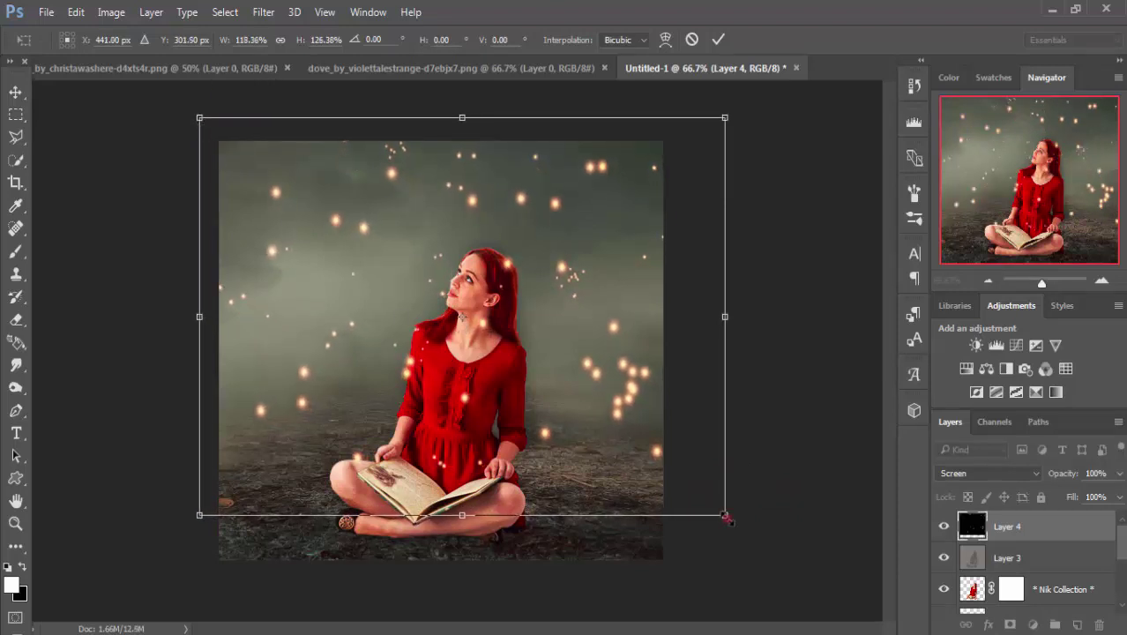
pyautogui.moveTo(725, 519); pyautogui.dragTo(731, 521)
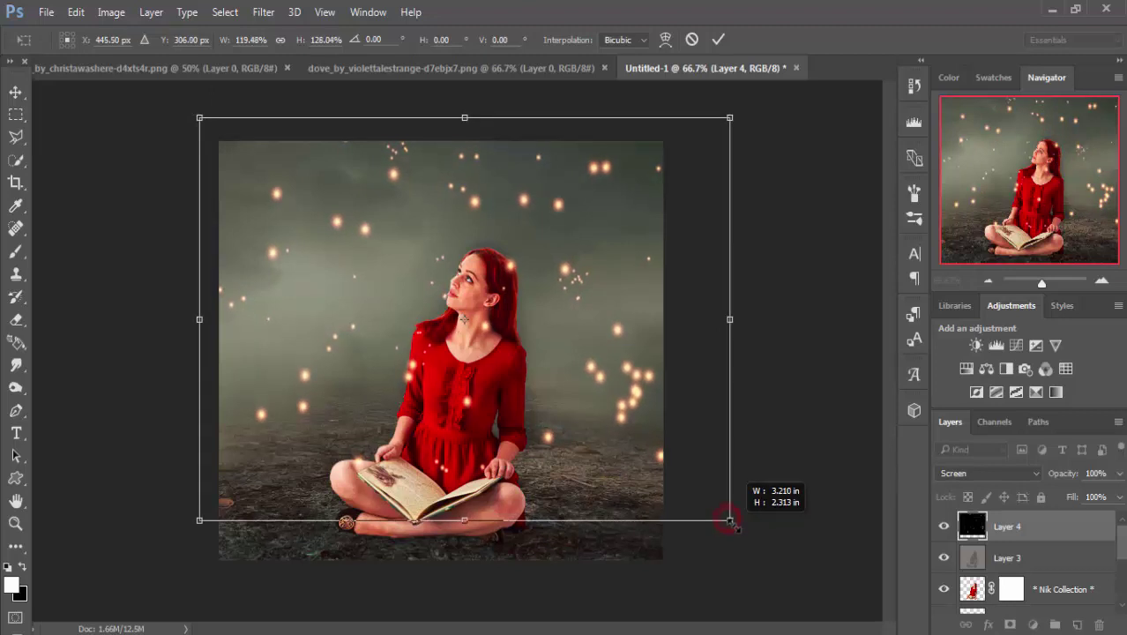
pyautogui.click(718, 41)
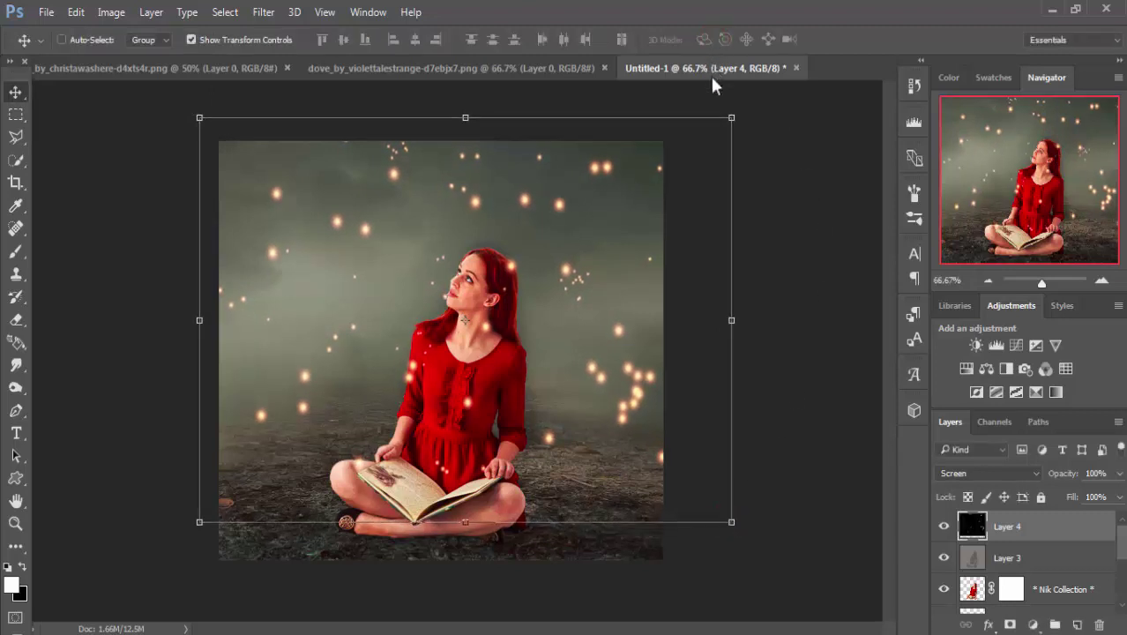
pyautogui.moveTo(1122, 548); pyautogui.dragTo(1123, 578)
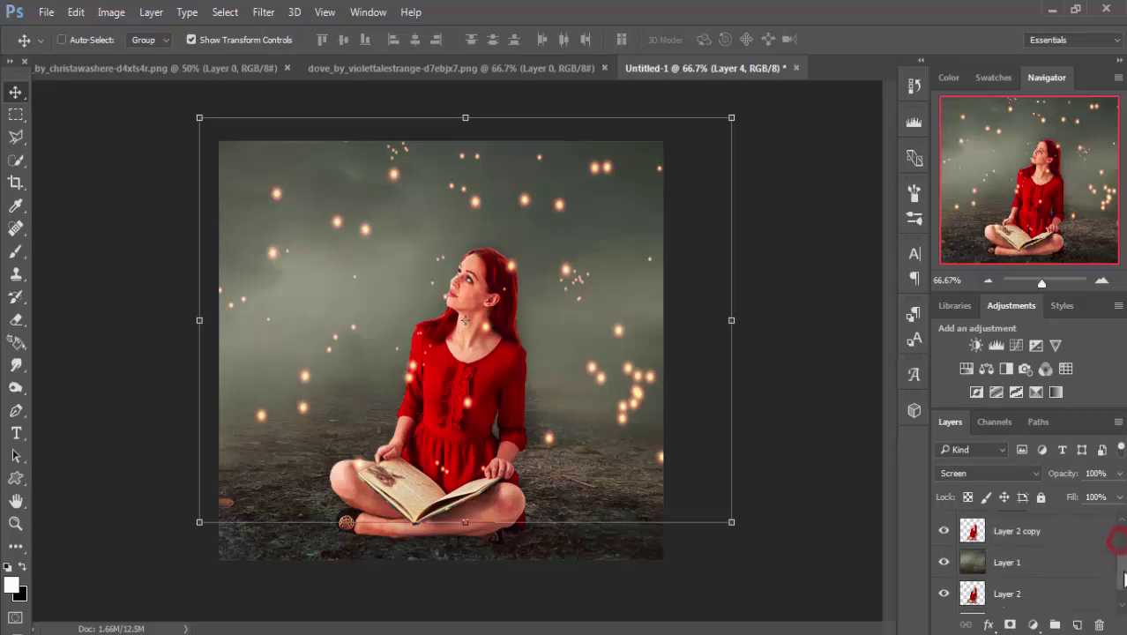
# - Open Camera Raw Filter on forest Layer 1 and set Temperature +11, Clarity +13
pyautogui.click(1007, 566)
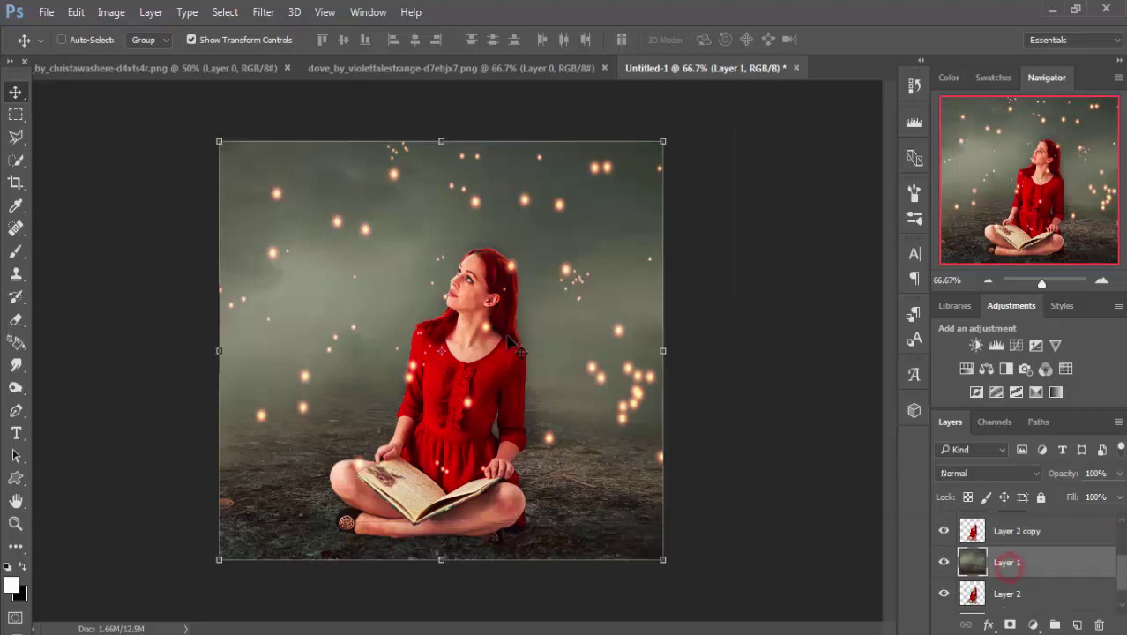
pyautogui.click(263, 12)
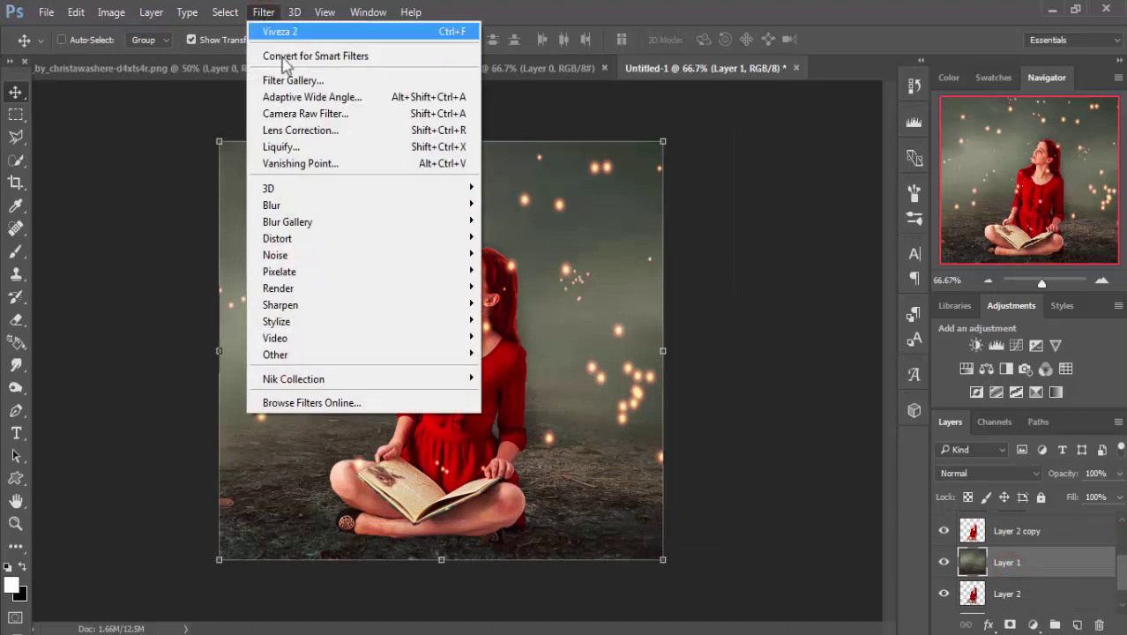
pyautogui.click(305, 116)
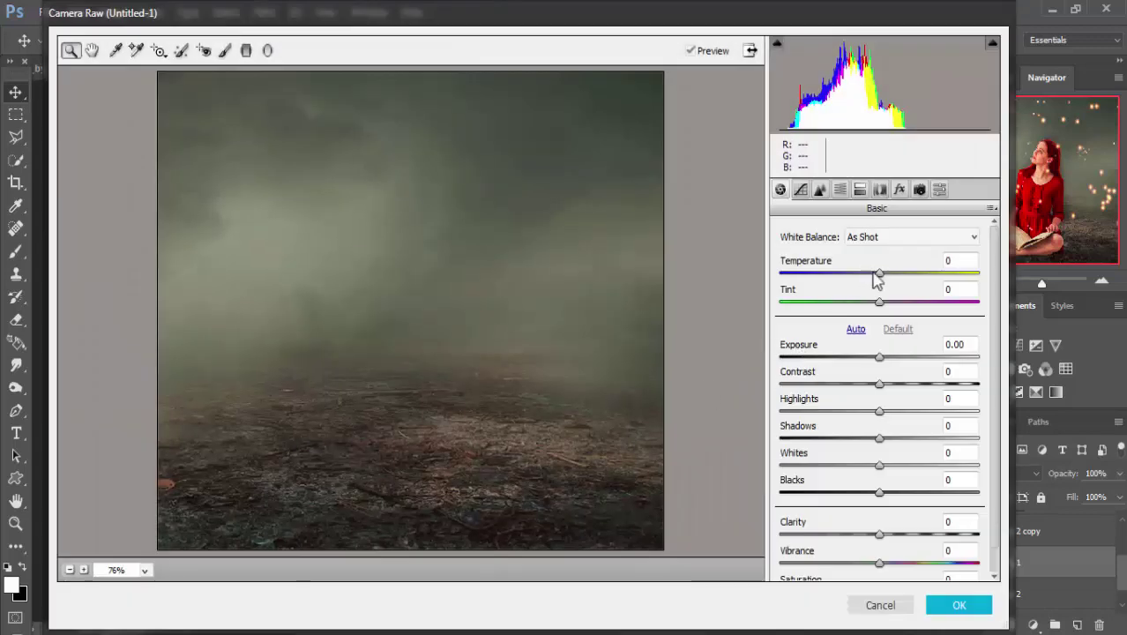
pyautogui.moveTo(879, 276); pyautogui.dragTo(891, 281)
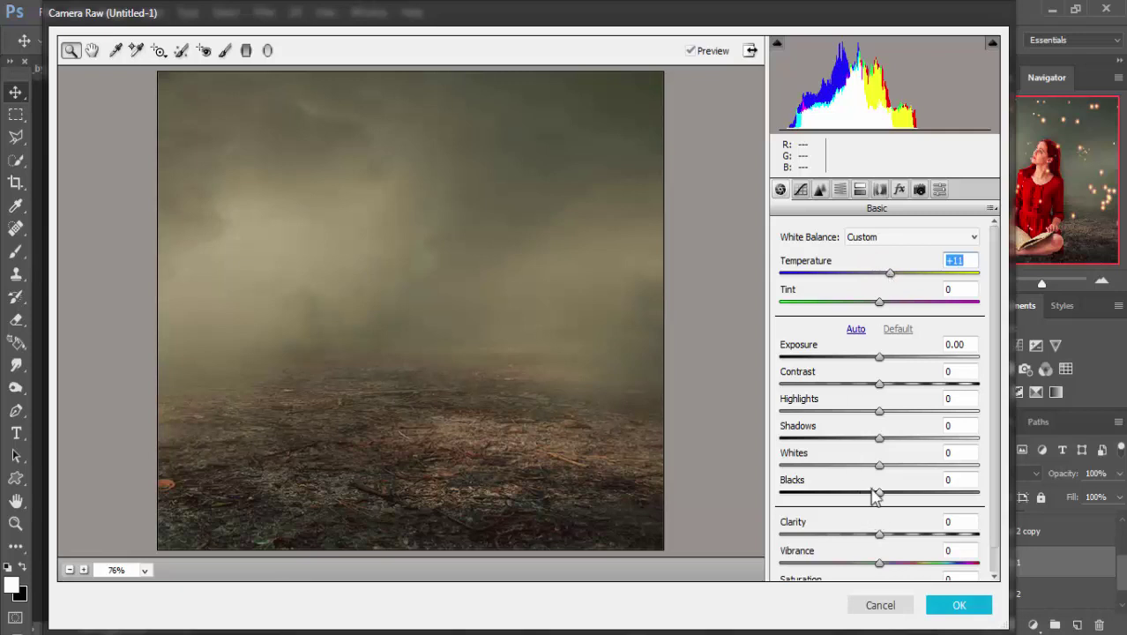
pyautogui.moveTo(881, 535); pyautogui.dragTo(906, 544)
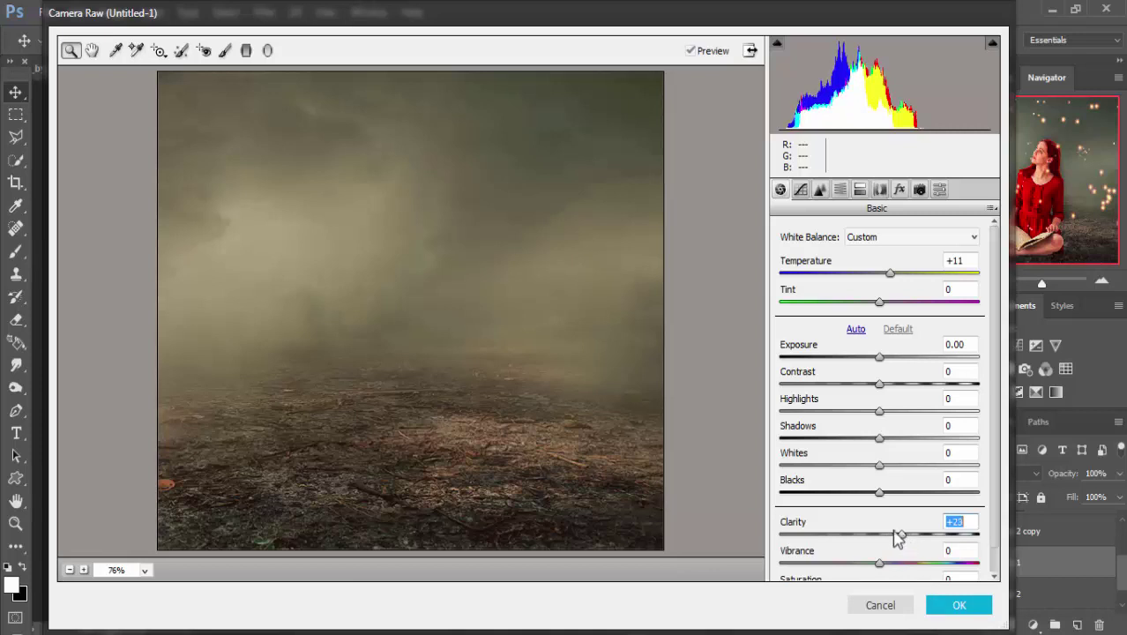
# - Split-tone highlights to hue 204, saturation 16, shadows saturation 13, and apply
pyautogui.click(860, 189)
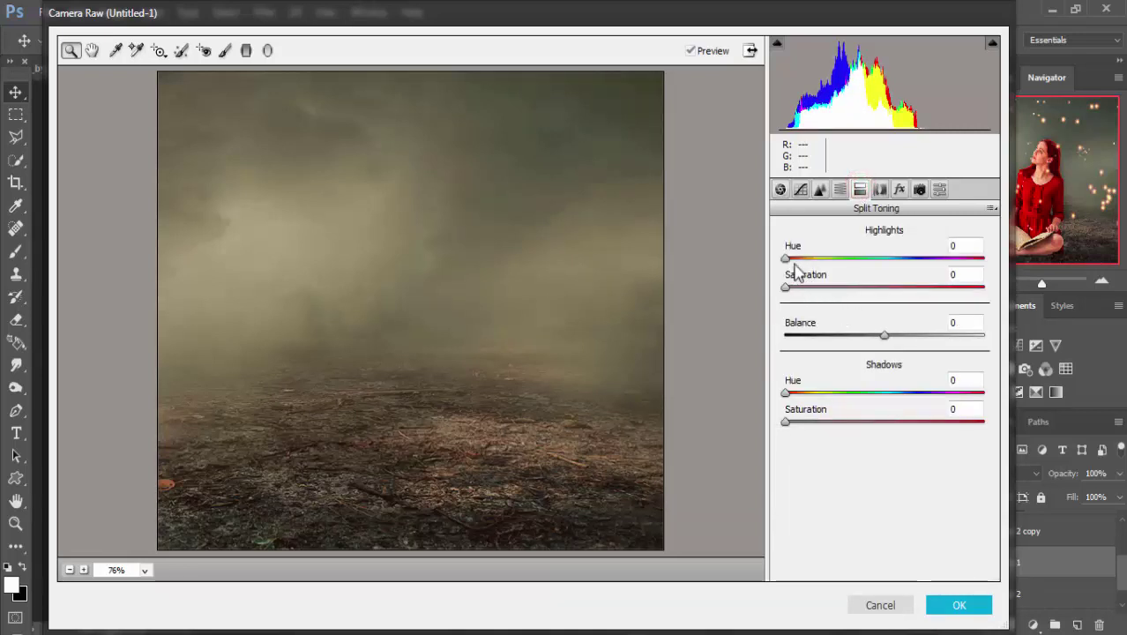
pyautogui.moveTo(785, 259); pyautogui.dragTo(899, 261)
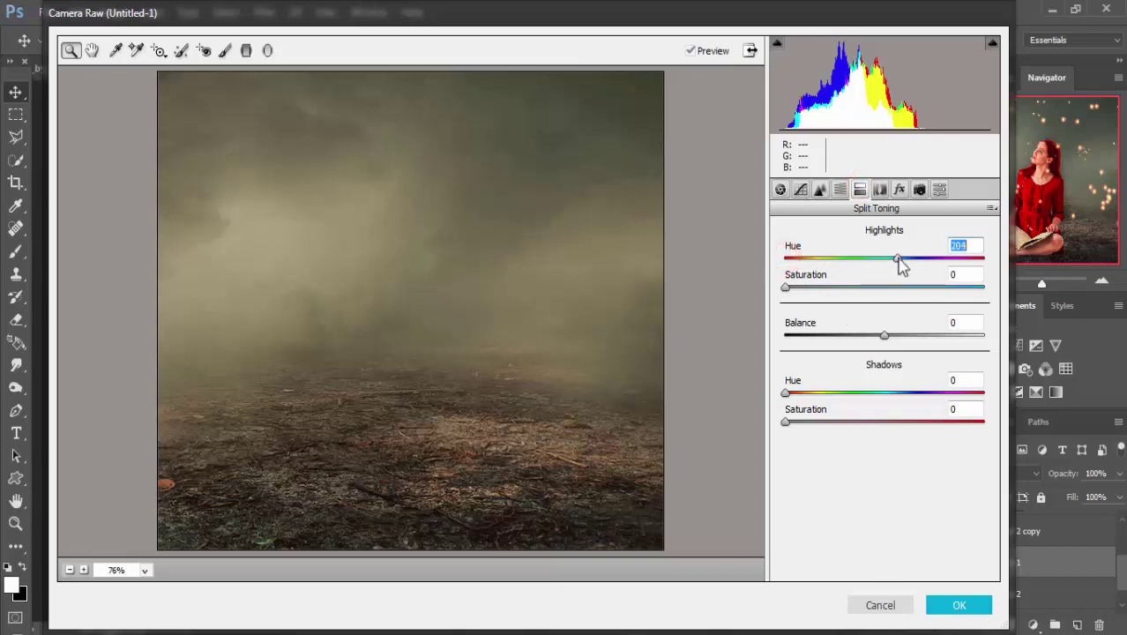
pyautogui.click(786, 286)
pyautogui.moveTo(796, 297); pyautogui.dragTo(817, 295)
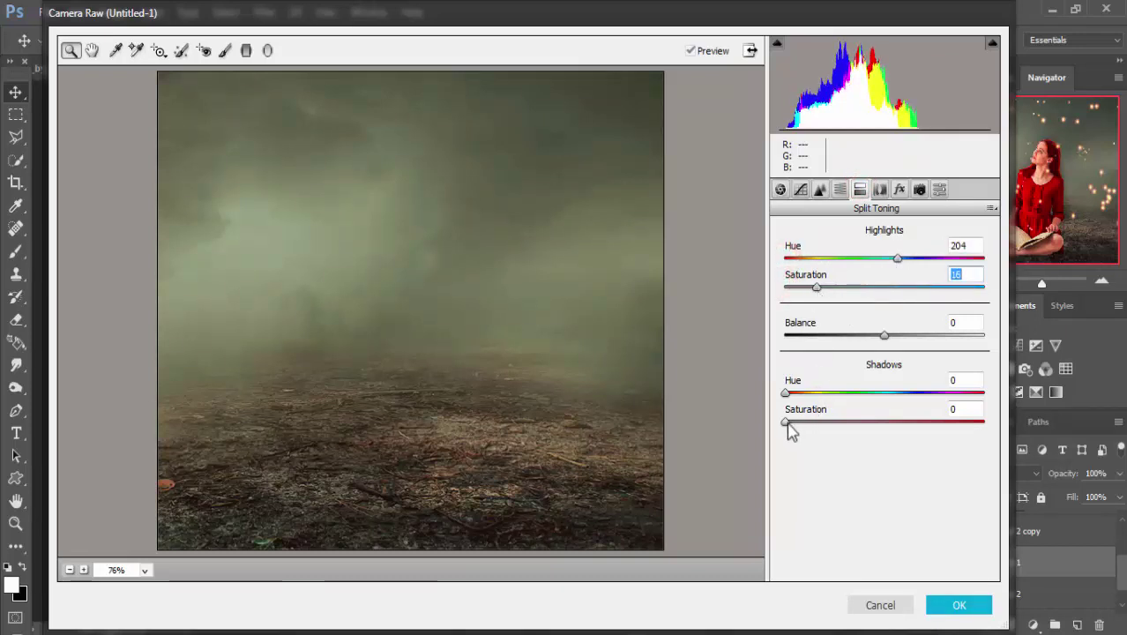
pyautogui.moveTo(787, 423); pyautogui.dragTo(811, 423)
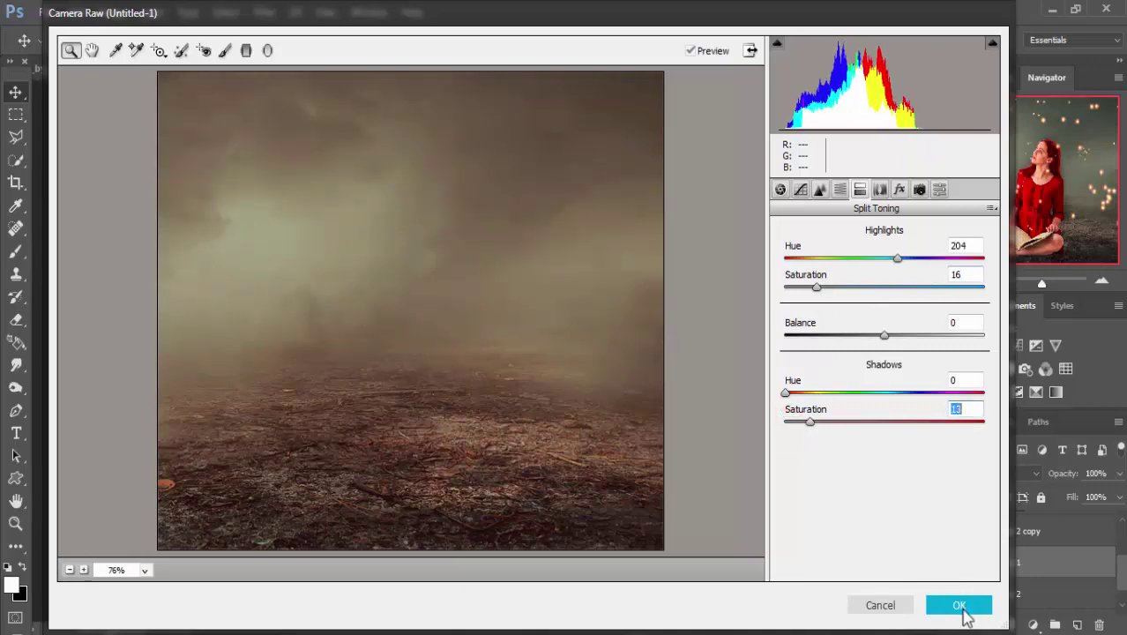
pyautogui.click(960, 607)
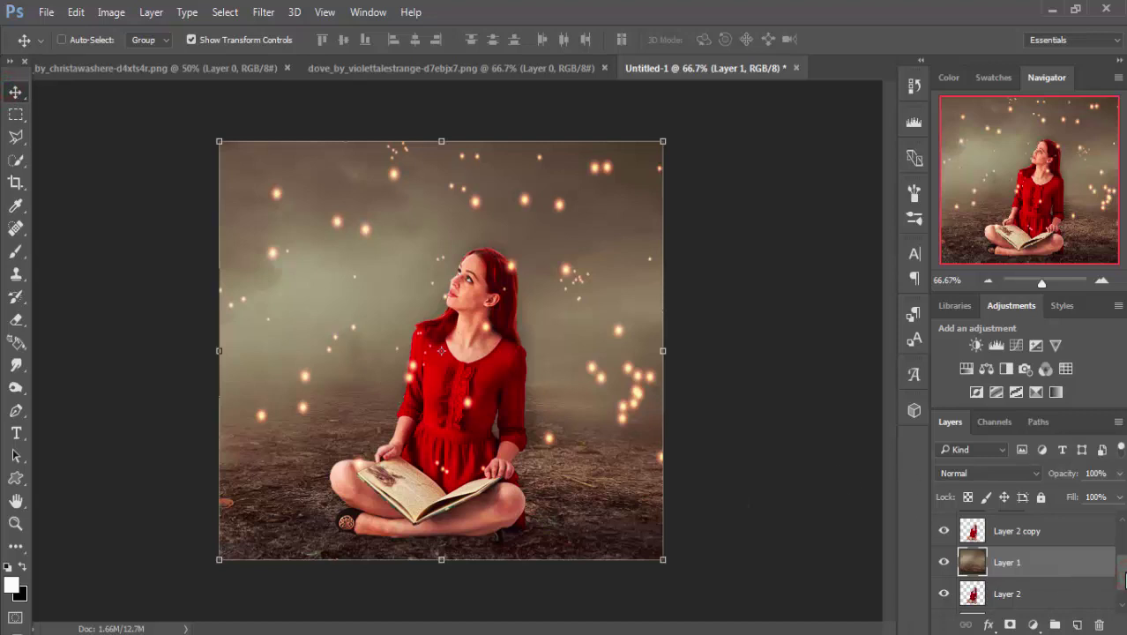
# - Add a new empty layer above the background Layer 1
pyautogui.scroll(2, 1126, 577)
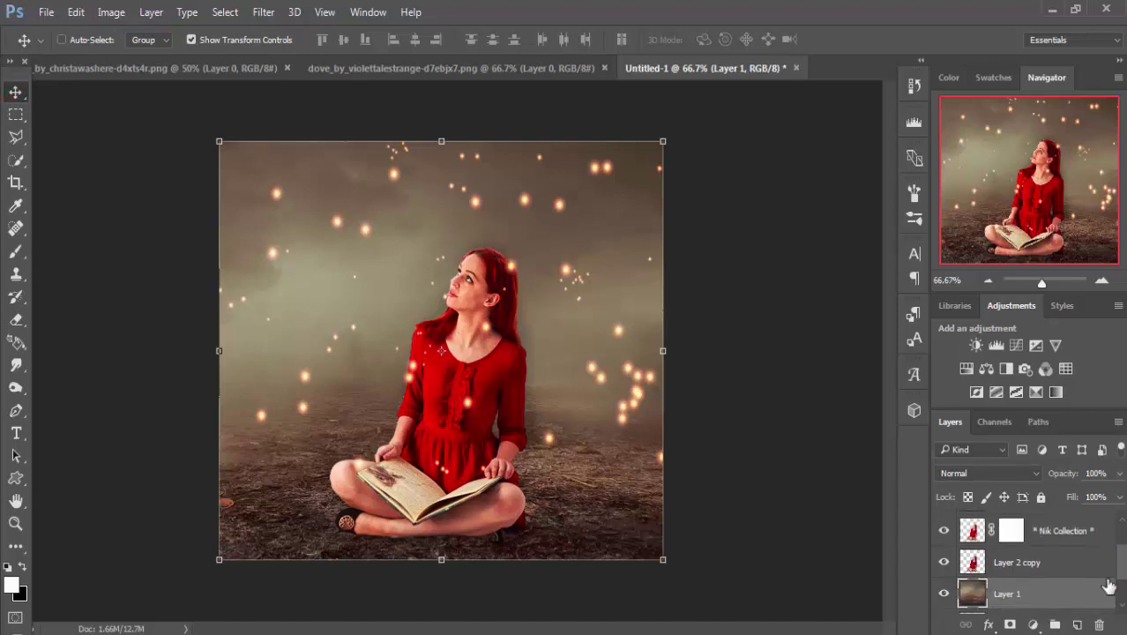
pyautogui.click(1042, 563)
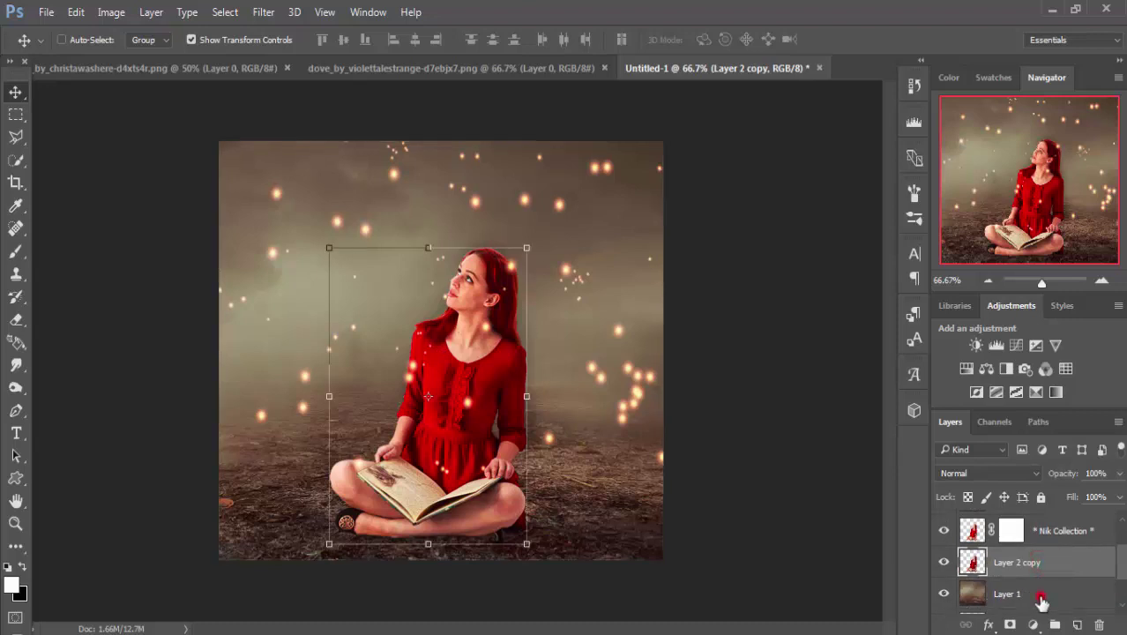
pyautogui.click(1042, 599)
pyautogui.click(1077, 625)
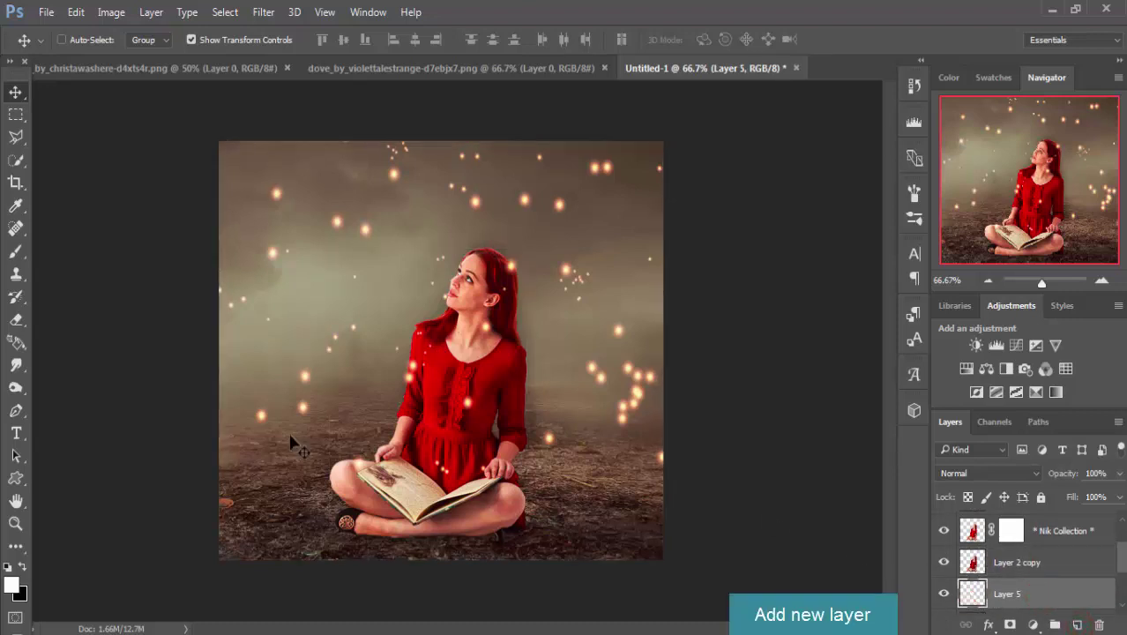
# - Zoom in to 300% and pan down to the book and crossed legs
pyautogui.click(17, 139)
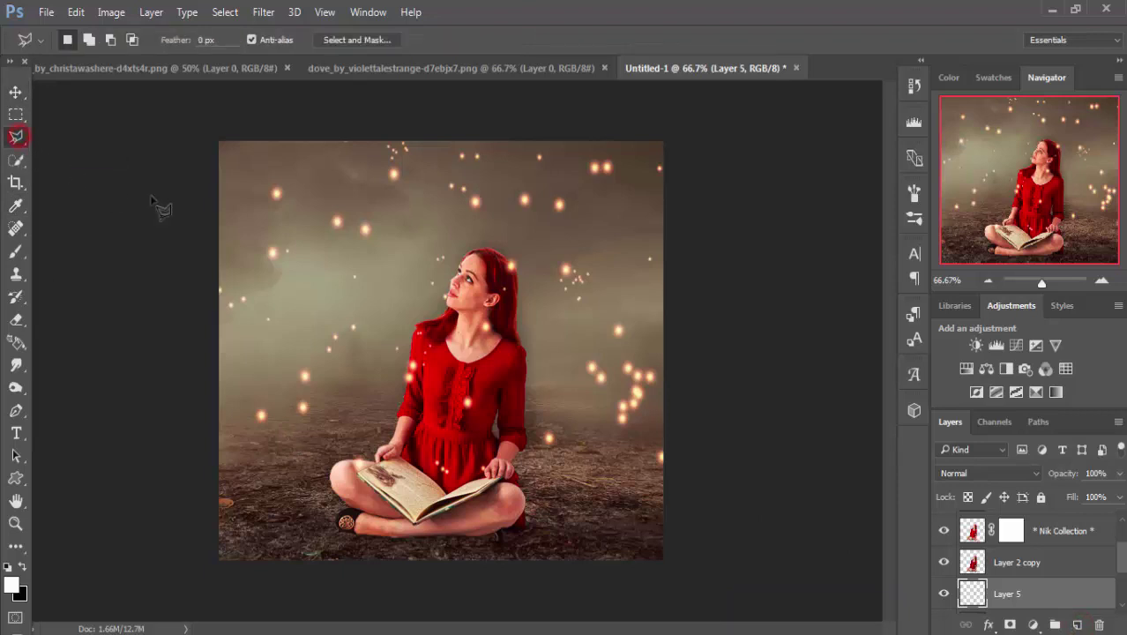
pyautogui.hotkey('ctrl', '+')
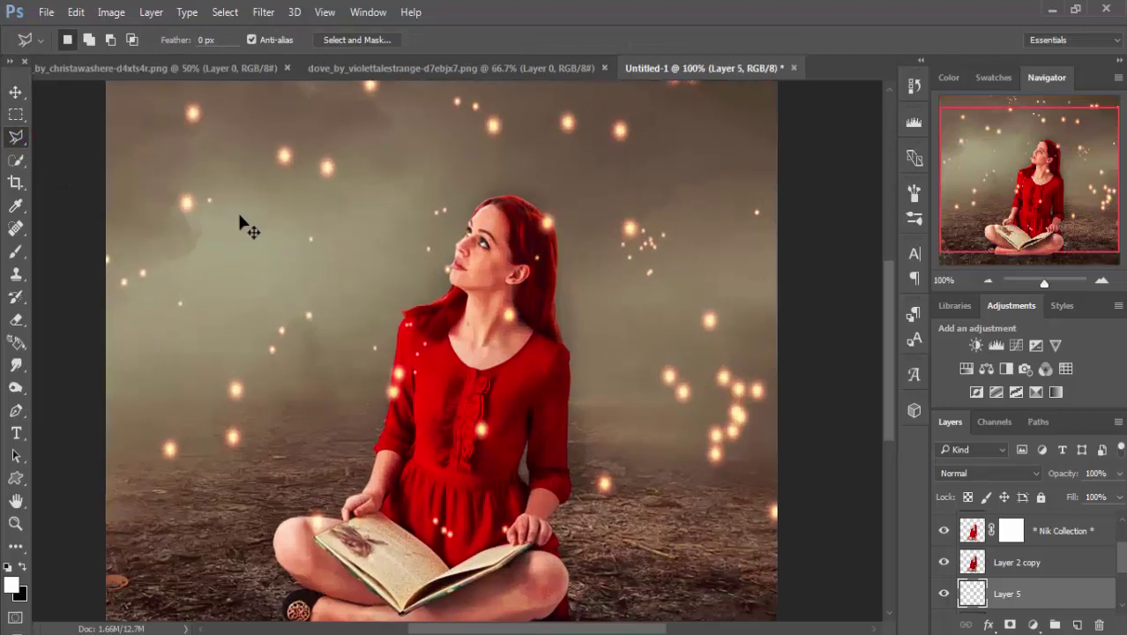
pyautogui.hotkey('ctrl', '+')
pyautogui.hotkey('ctrl', '+')
pyautogui.moveTo(494, 388); pyautogui.dragTo(543, 30)
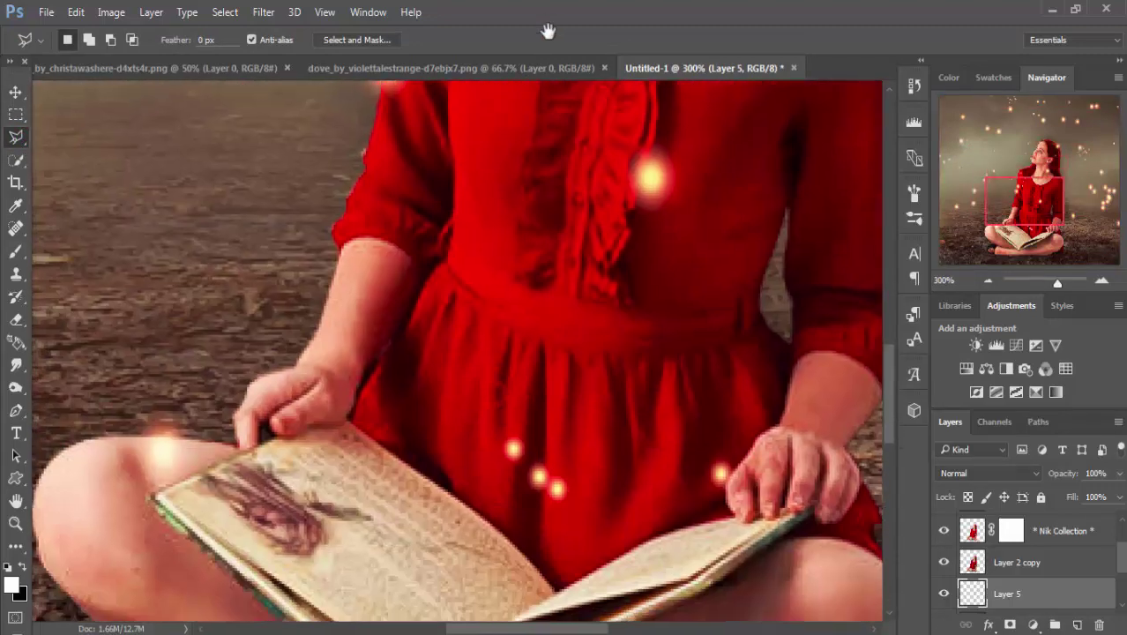
pyautogui.moveTo(566, 347); pyautogui.dragTo(546, 231)
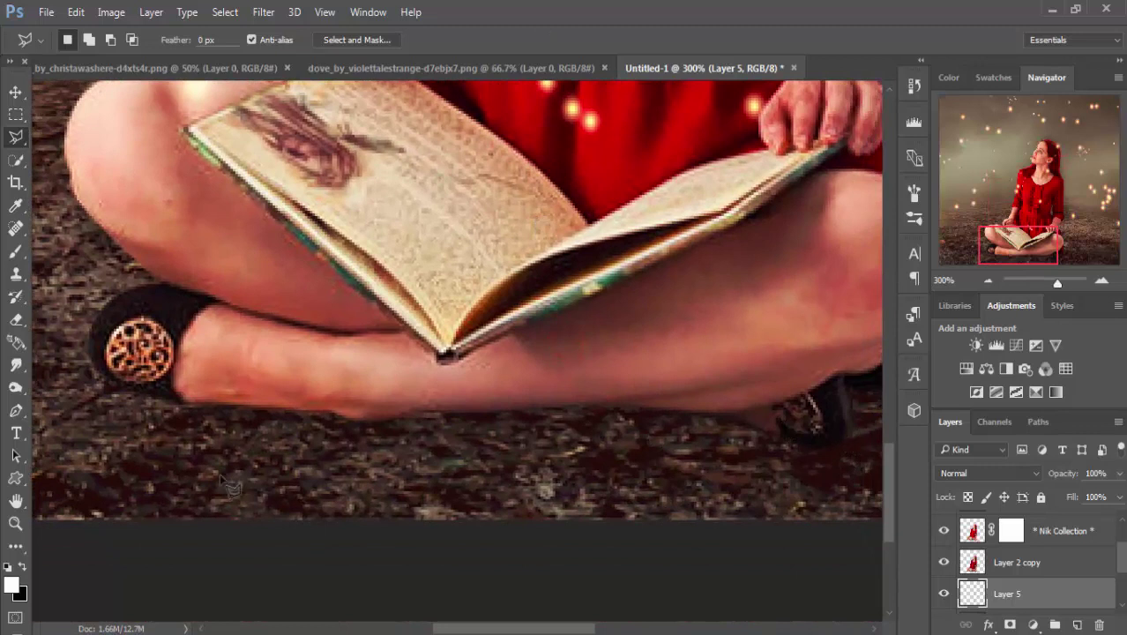
pyautogui.click(16, 410)
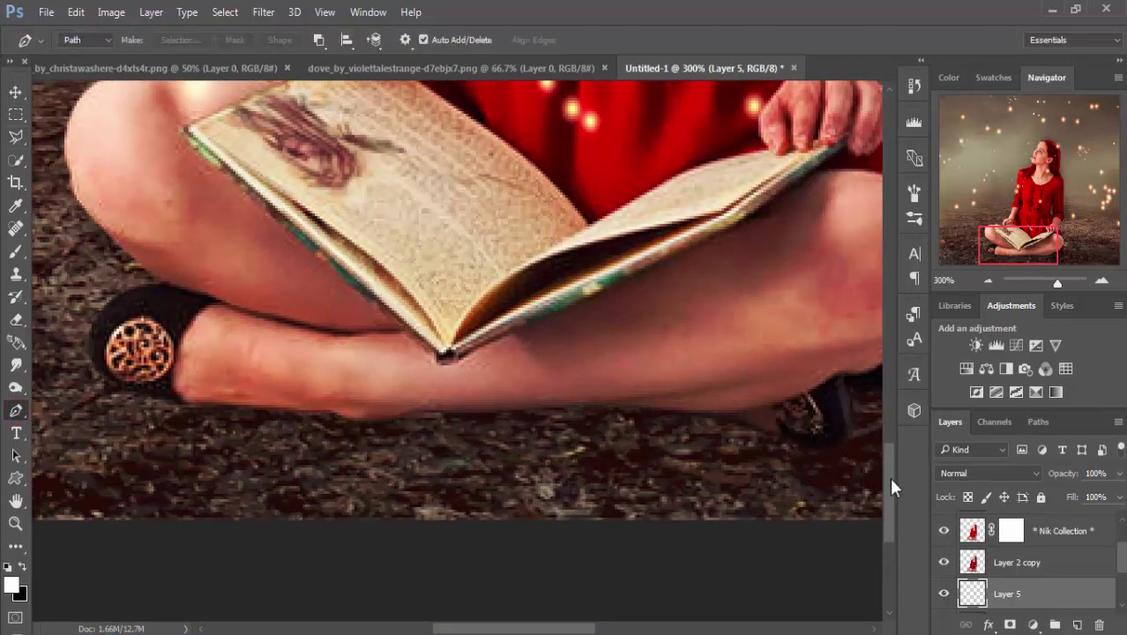
# - Draw a closed Pen outline around the ground beneath the crossed legs and book
pyautogui.click(853, 440)
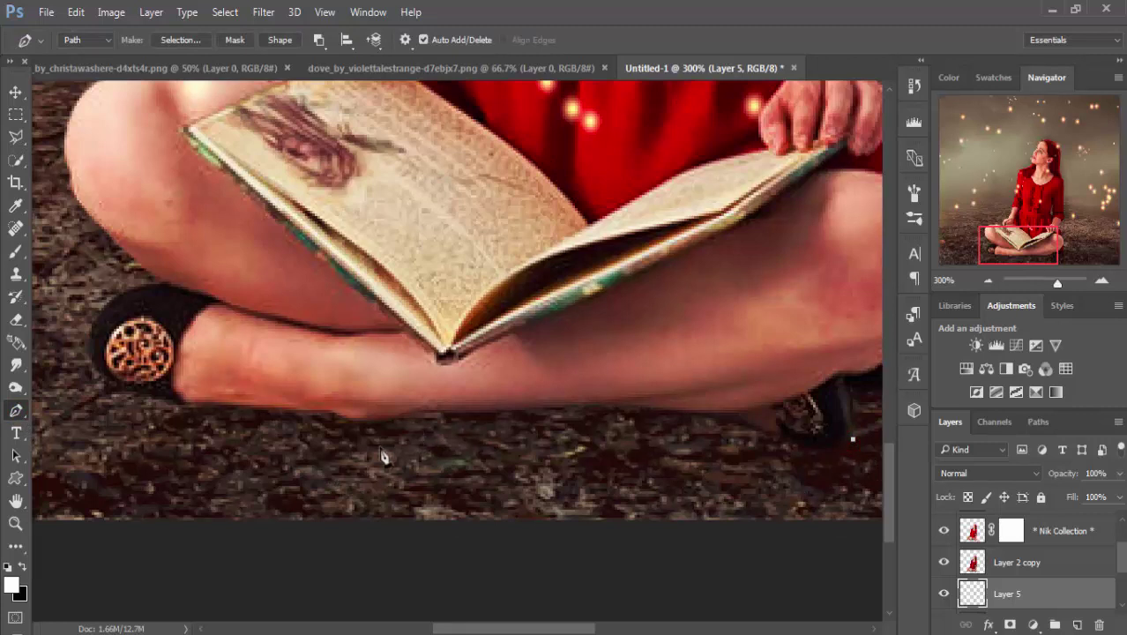
pyautogui.click(493, 415)
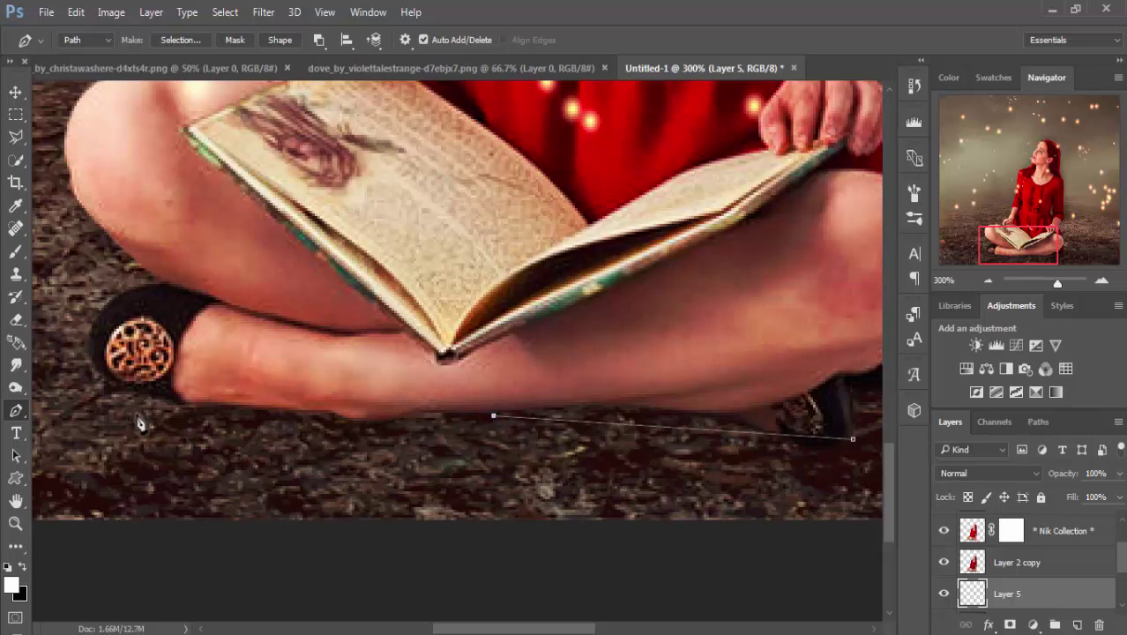
pyautogui.click(143, 443)
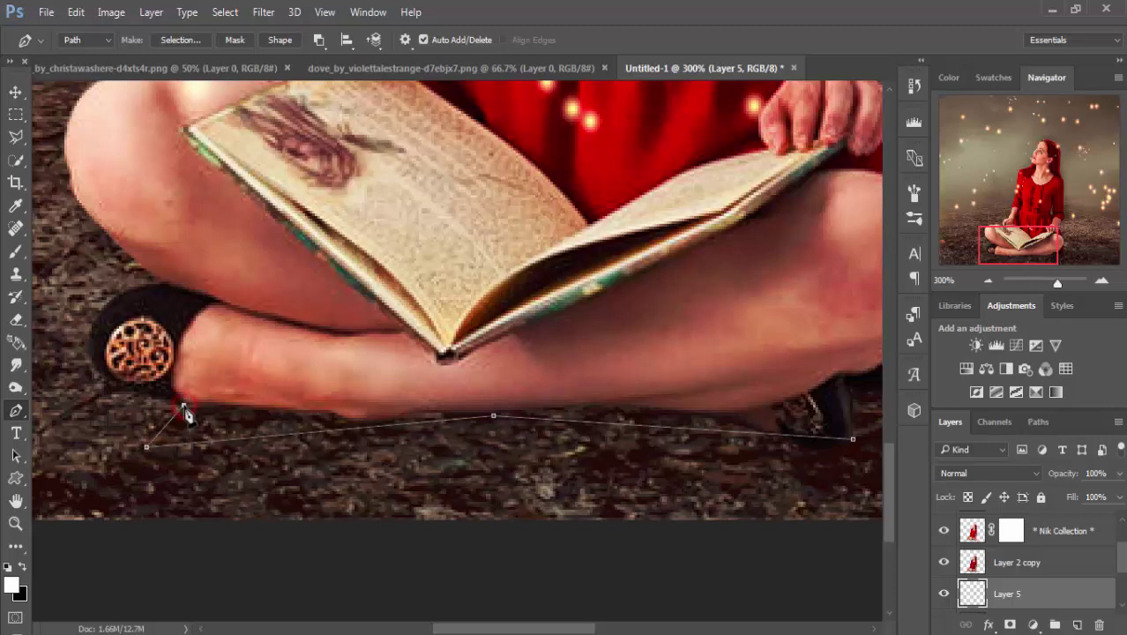
pyautogui.click(449, 355)
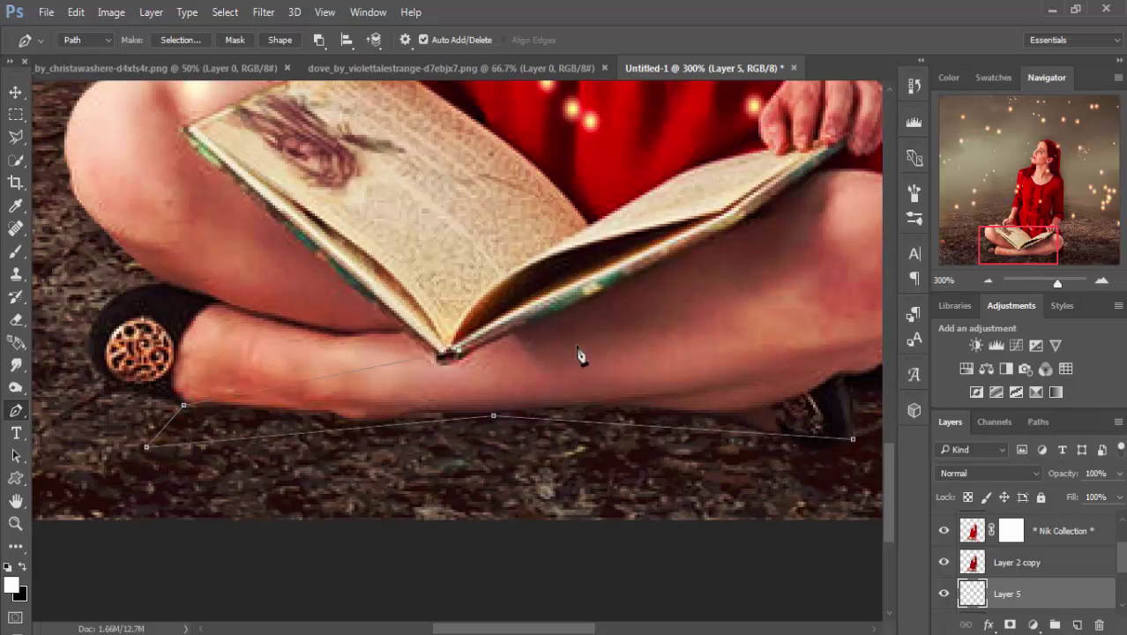
pyautogui.moveTo(685, 334); pyautogui.dragTo(822, 334)
pyautogui.click(847, 375)
pyautogui.click(853, 438)
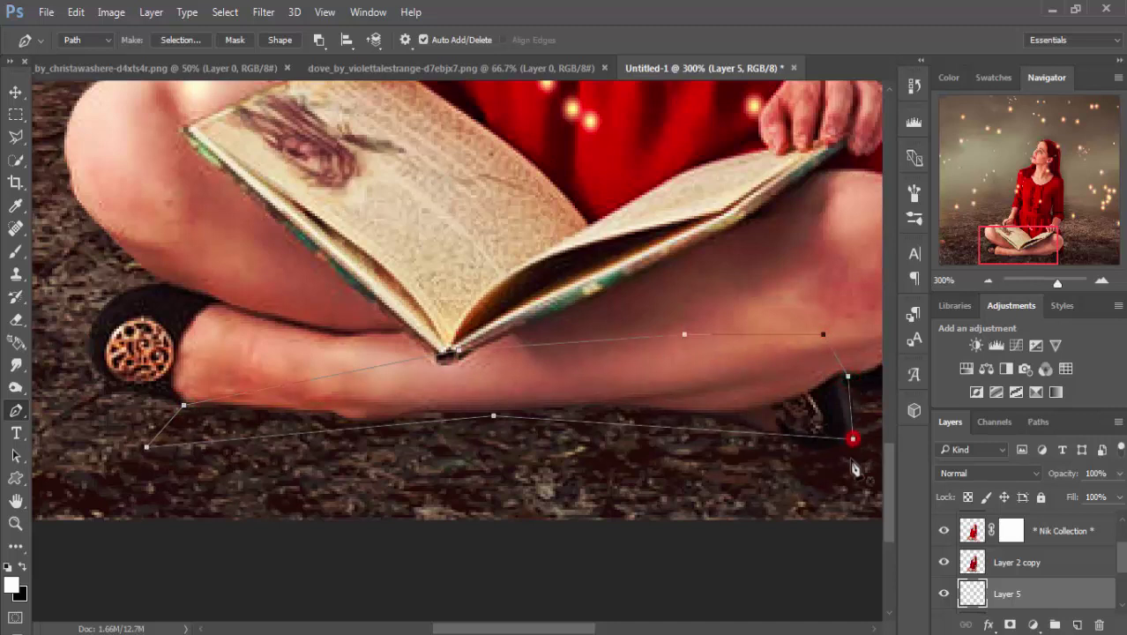
# - Add and drag anchors to curve the outline around the feet and bottom edge
pyautogui.click(168, 422)
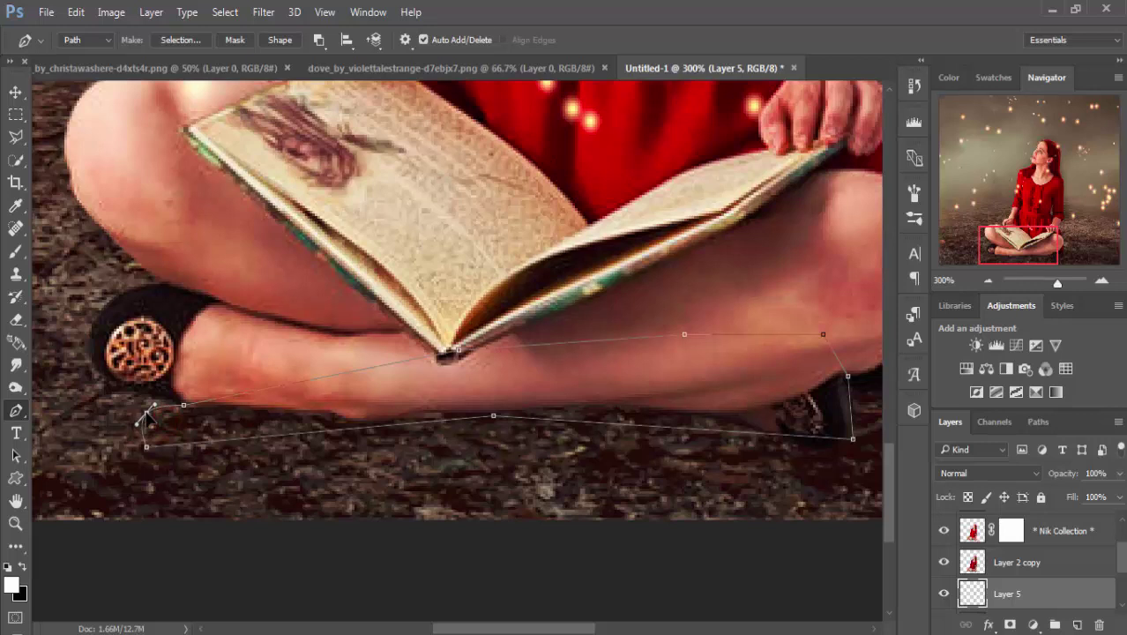
pyautogui.moveTo(148, 456)
pyautogui.mouseDown()
pyautogui.moveTo(170, 484)
pyautogui.moveTo(157, 459)
pyautogui.moveTo(199, 438)
pyautogui.moveTo(183, 408)
pyautogui.moveTo(130, 427)
pyautogui.mouseUp()
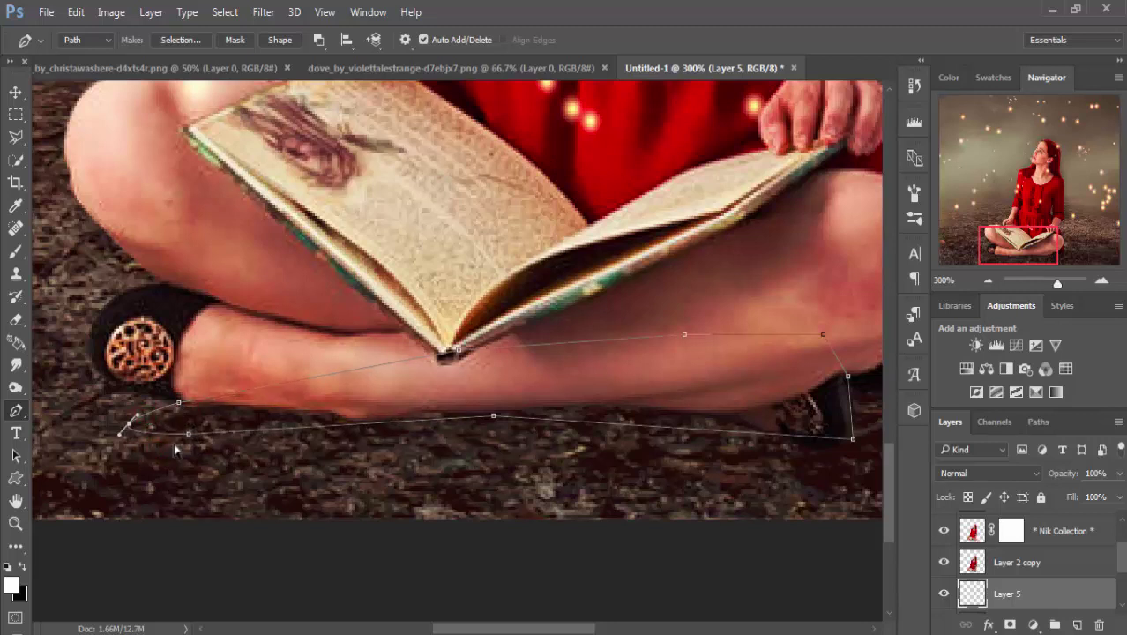
pyautogui.click(645, 428)
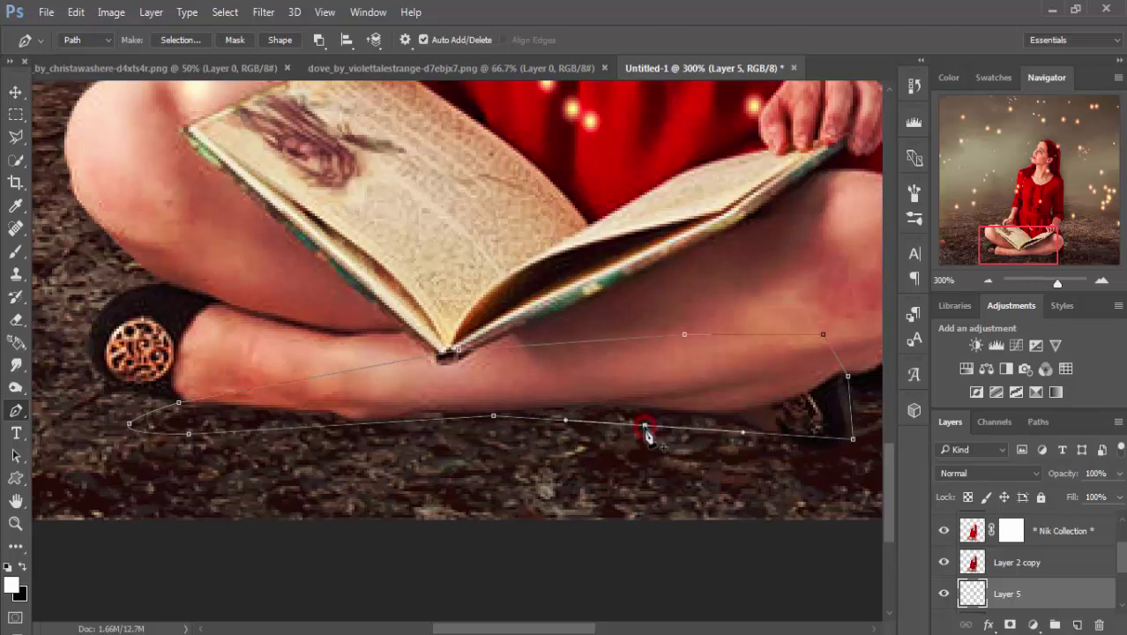
pyautogui.click(812, 435)
pyautogui.moveTo(814, 437); pyautogui.dragTo(810, 460)
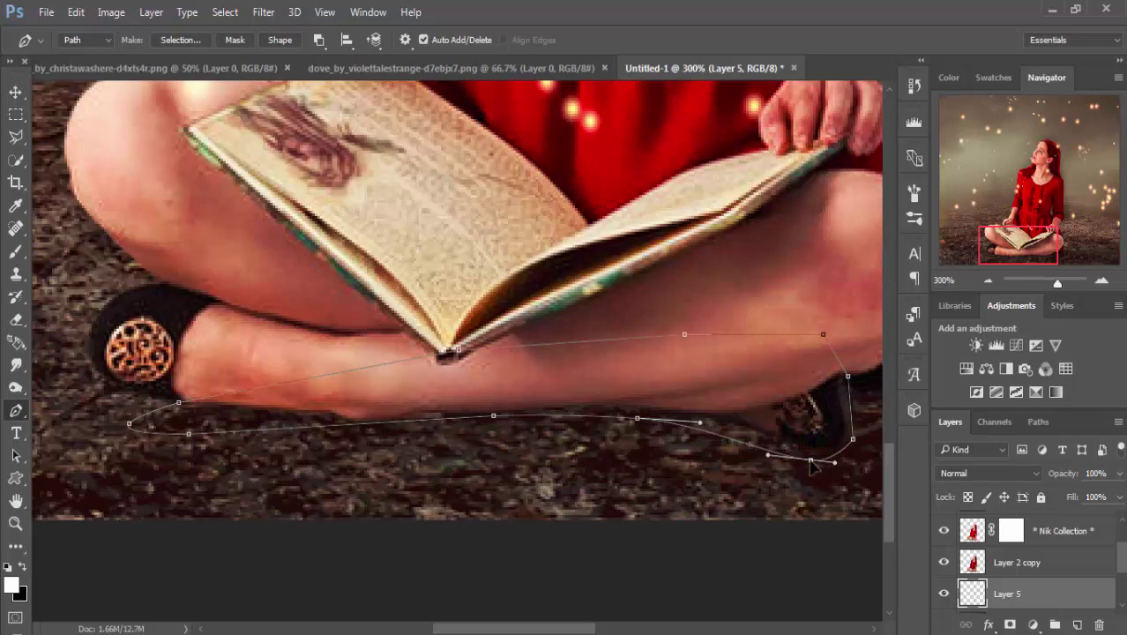
pyautogui.click(360, 427)
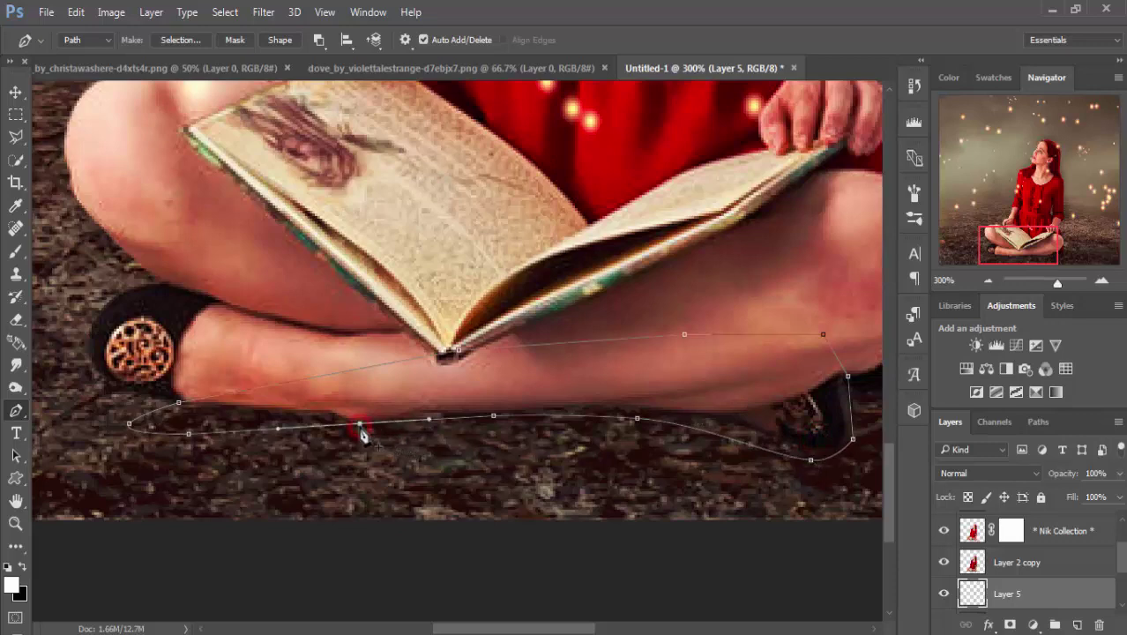
pyautogui.rightClick(719, 379)
# - Turn the path into an unfeathered selection filled by a near-black Solid Color layer
pyautogui.click(804, 273)
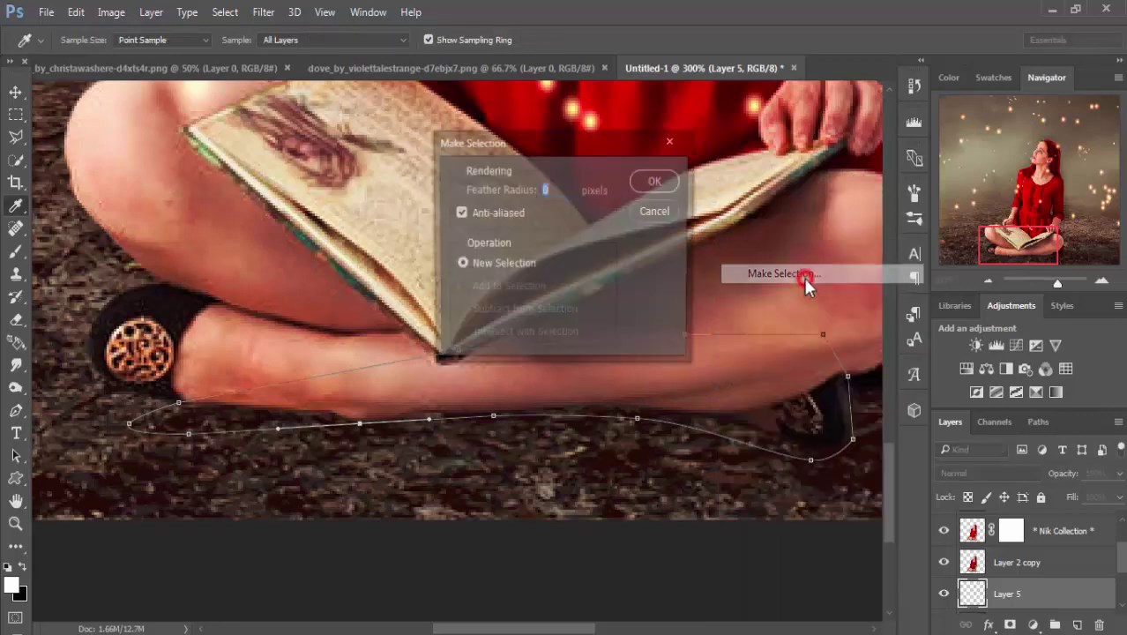
pyautogui.click(655, 181)
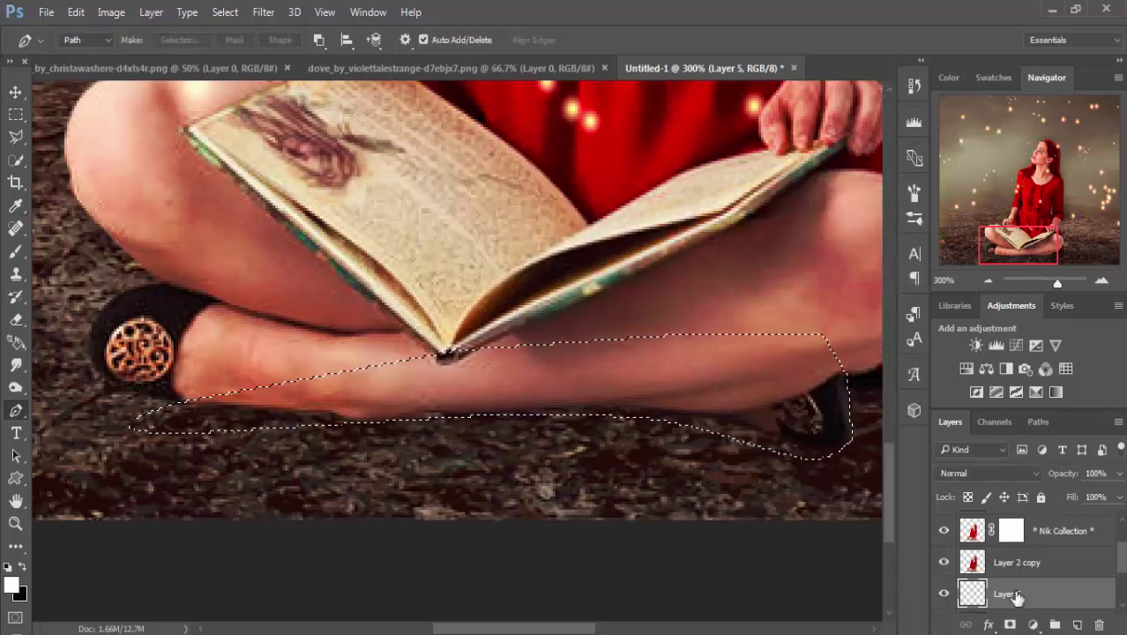
pyautogui.click(1034, 624)
pyautogui.click(999, 256)
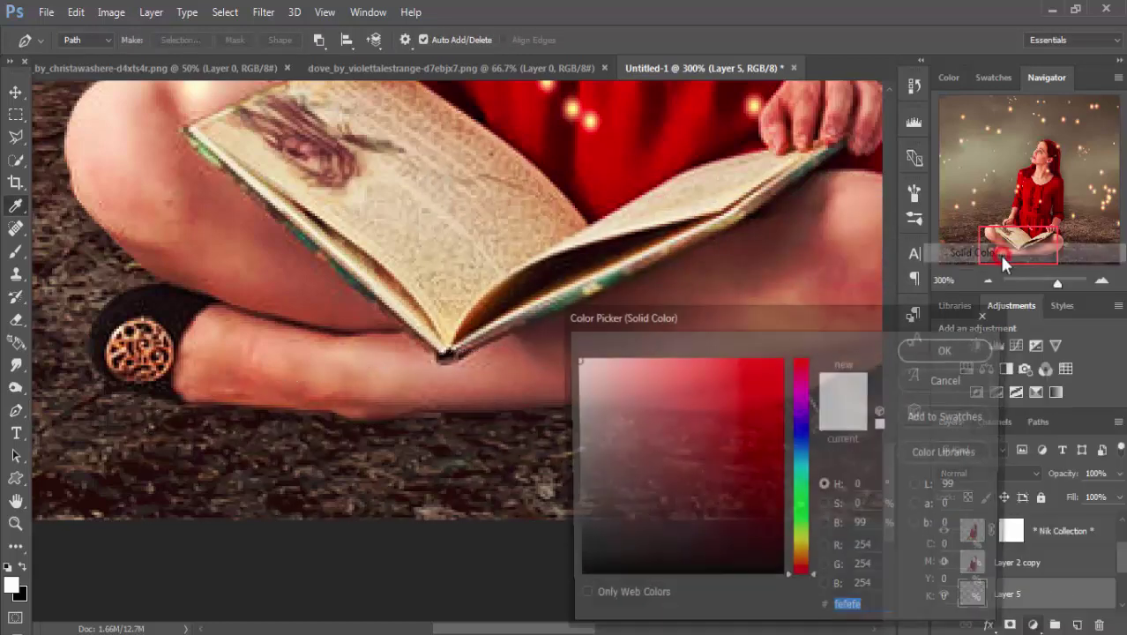
pyautogui.click(577, 578)
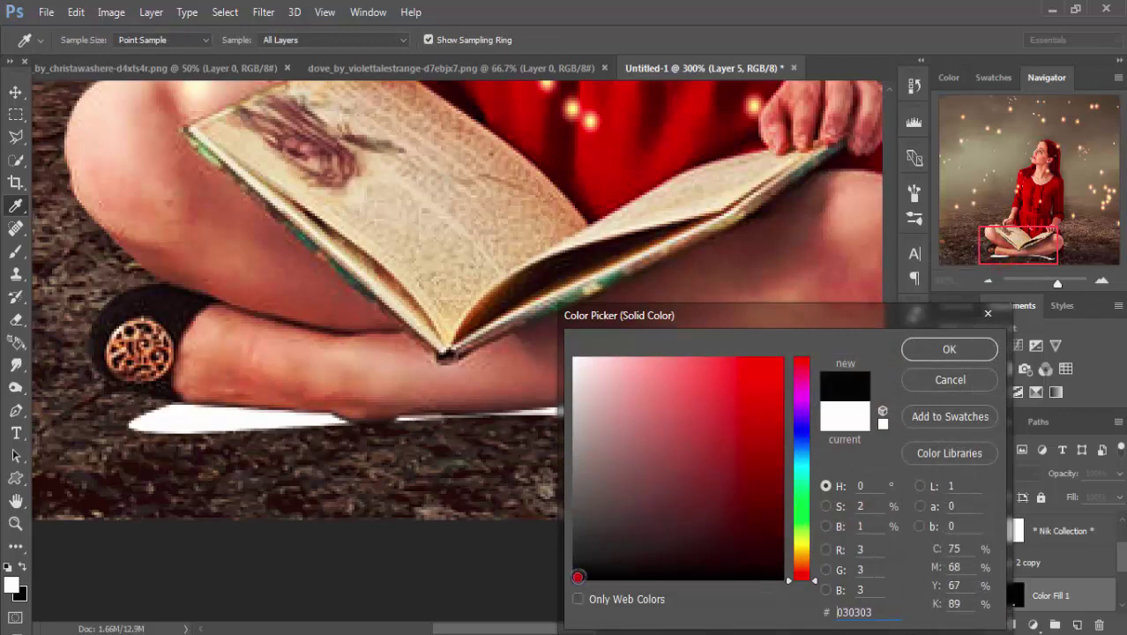
pyautogui.click(949, 349)
pyautogui.press('p')
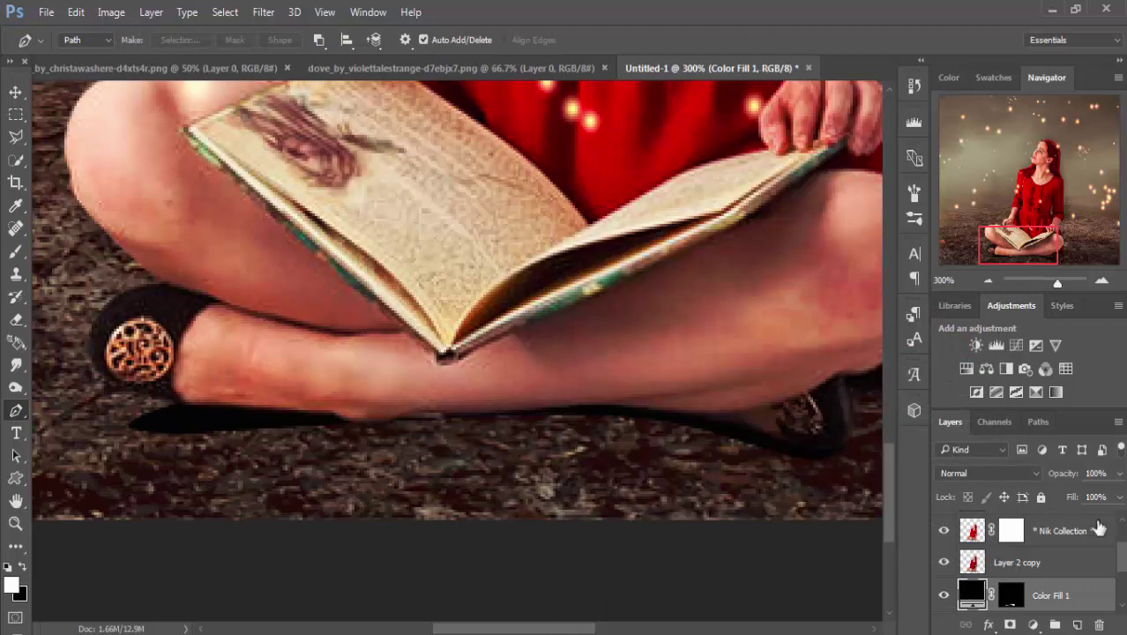
# - Convert the fill to a smart object and apply a 3.2 px Gaussian Blur
pyautogui.click(263, 12)
pyautogui.moveTo(272, 205)
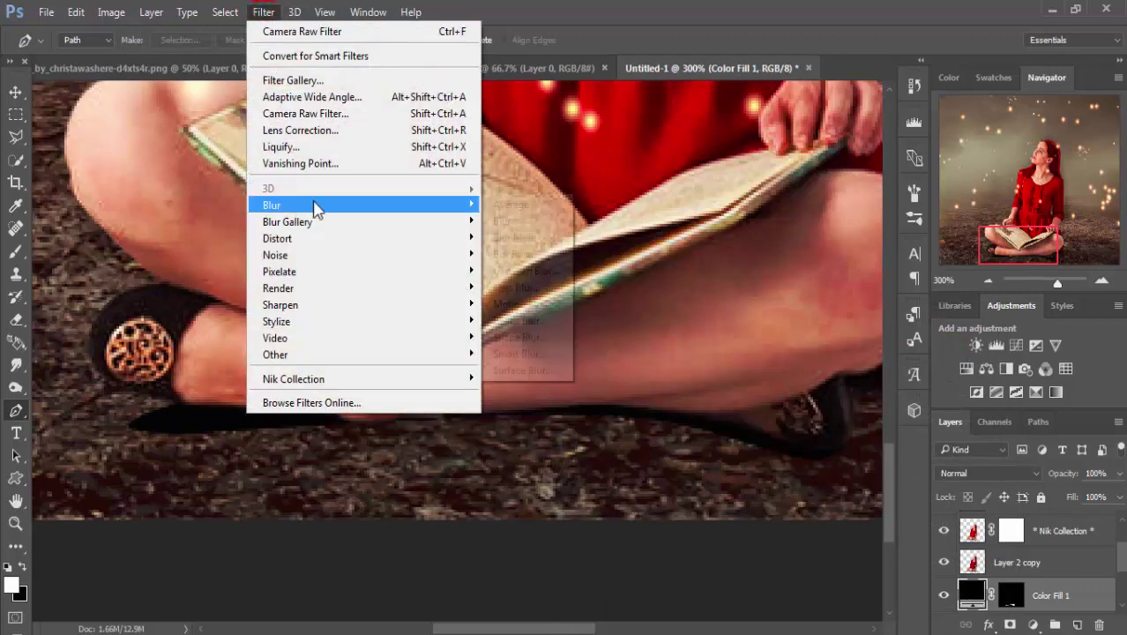
pyautogui.click(520, 271)
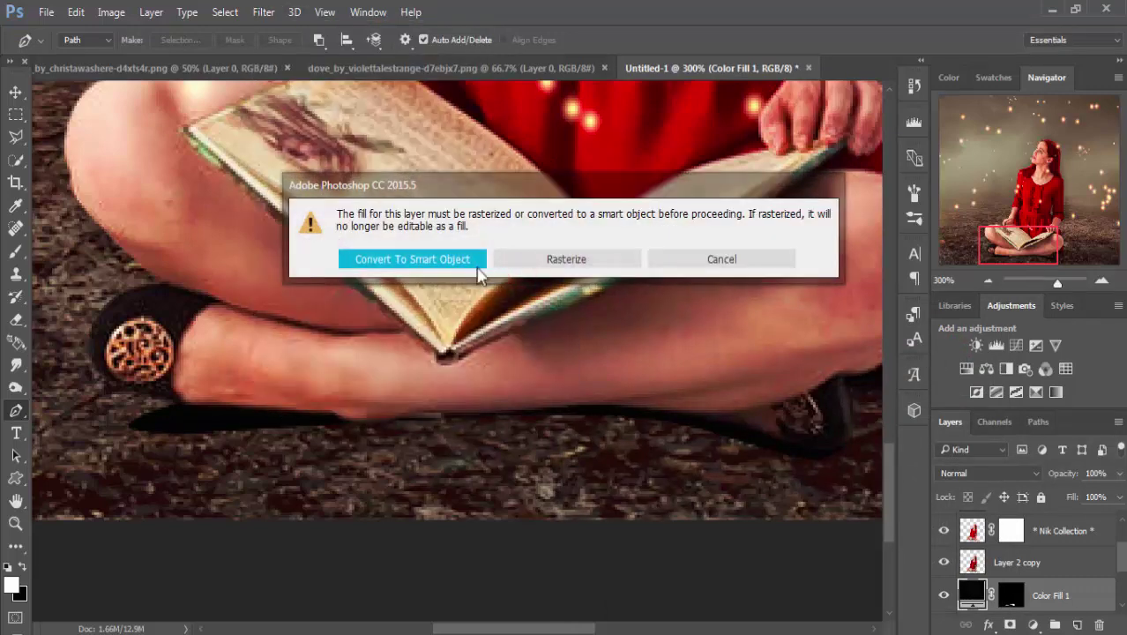
pyautogui.click(478, 269)
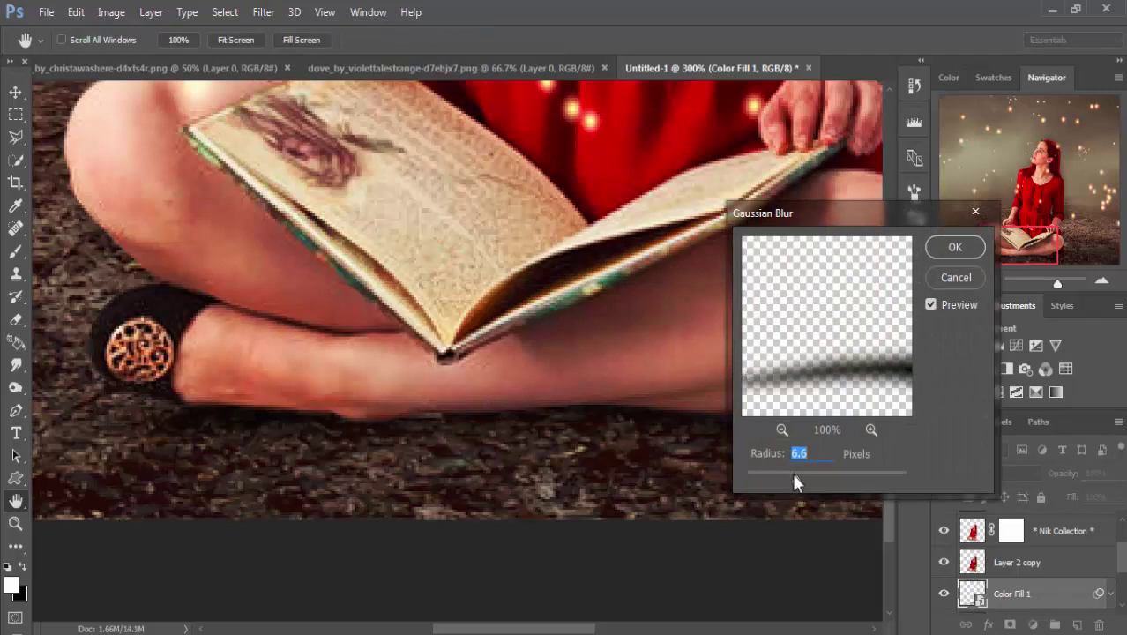
pyautogui.moveTo(775, 472); pyautogui.dragTo(774, 471)
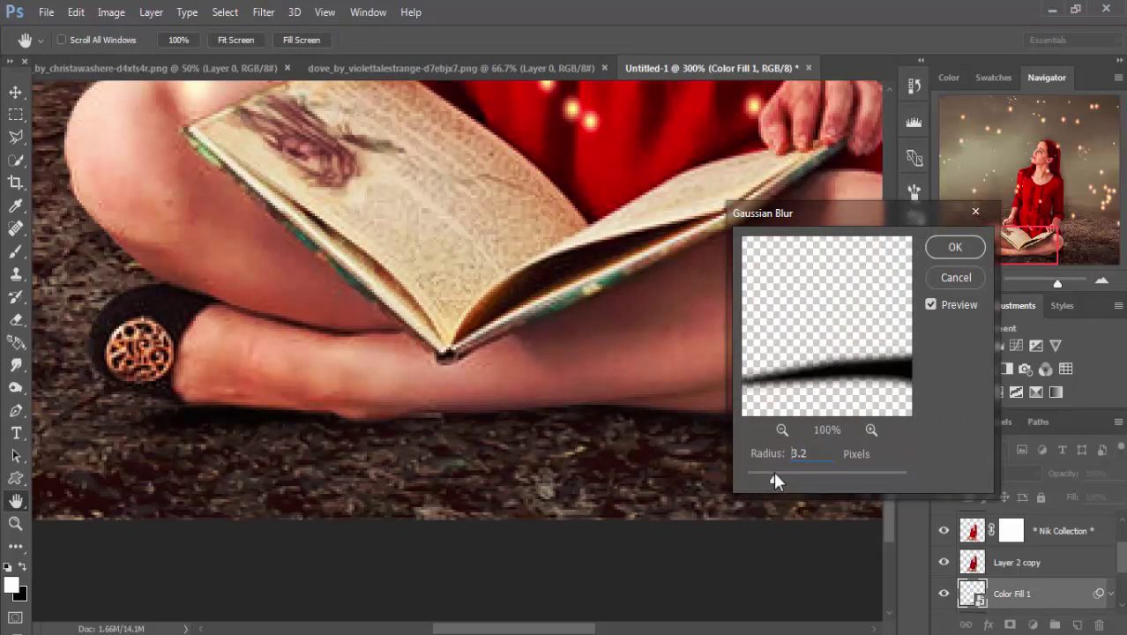
pyautogui.click(953, 248)
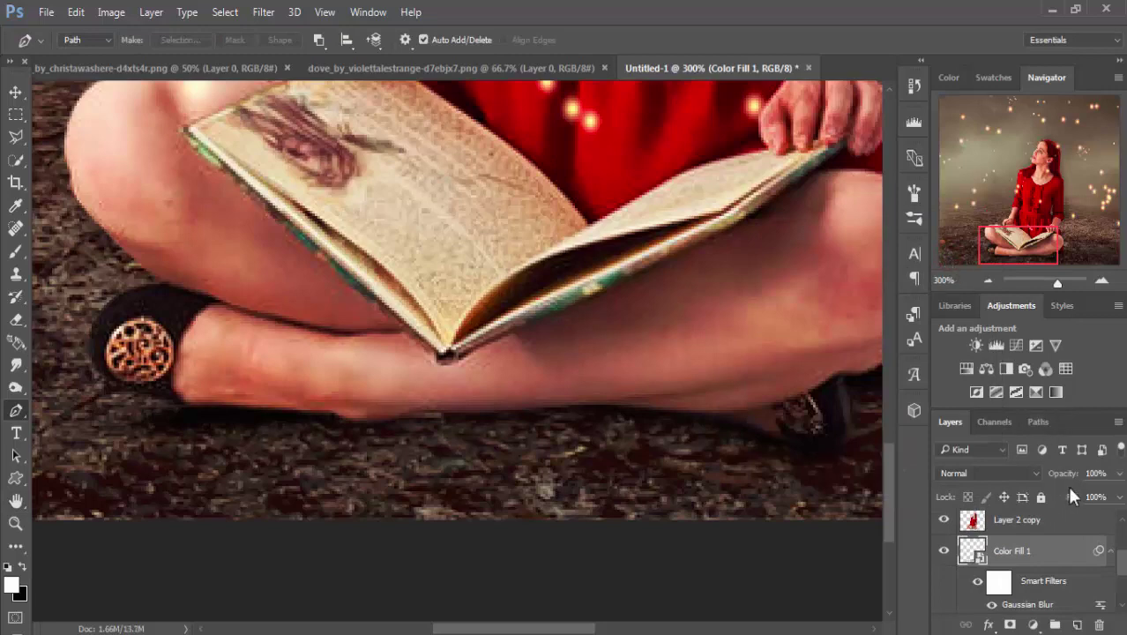
pyautogui.click(15, 94)
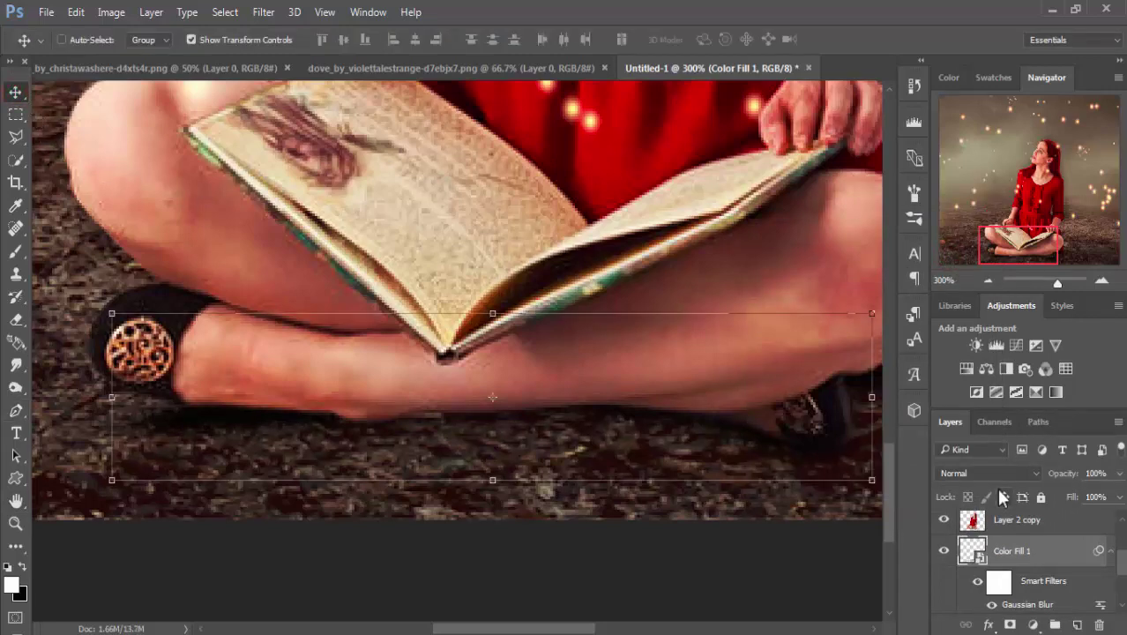
# - Zoom out to 66.7%, hide transform controls, select Layer 4, and float the dove document
pyautogui.hotkey('ctrl', '-')
pyautogui.hotkey('ctrl', '-')
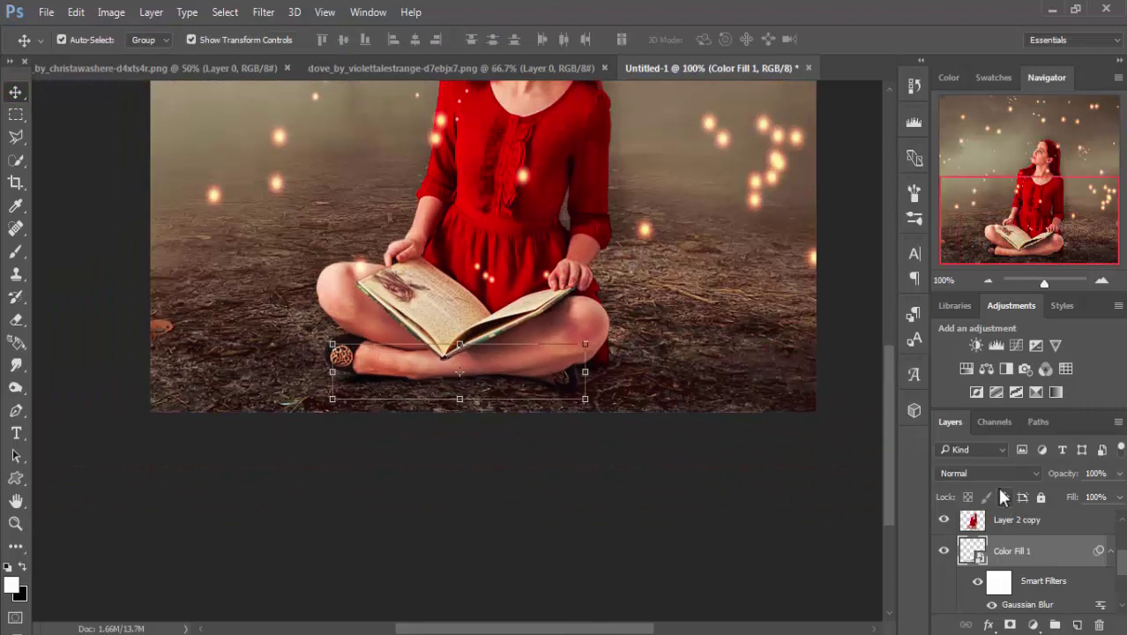
pyautogui.hotkey('ctrl', '-')
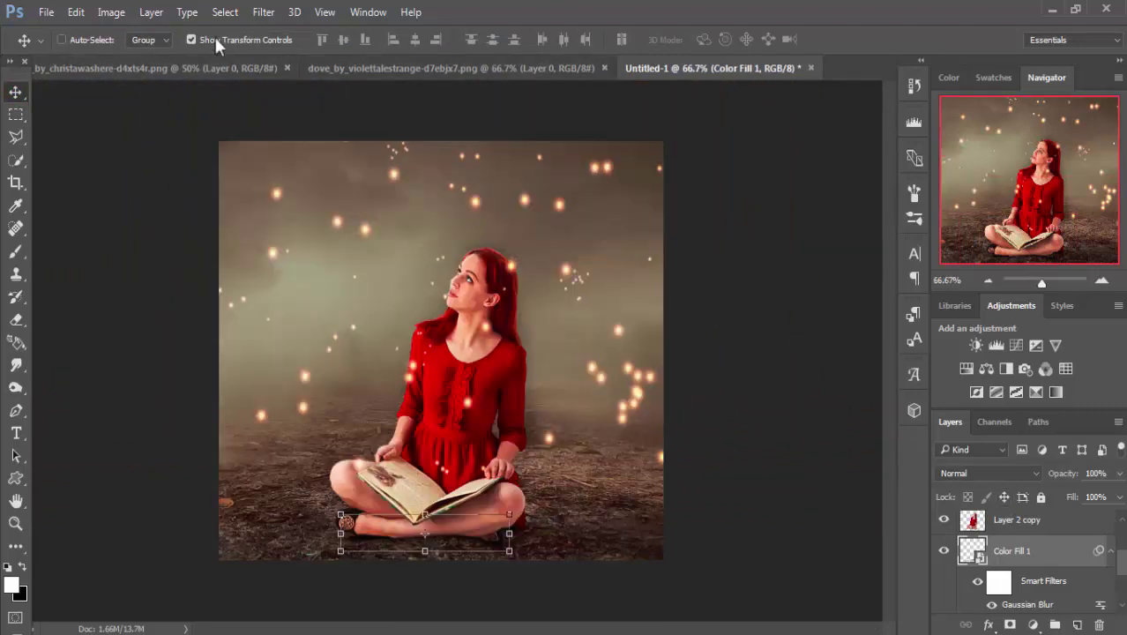
pyautogui.click(216, 40)
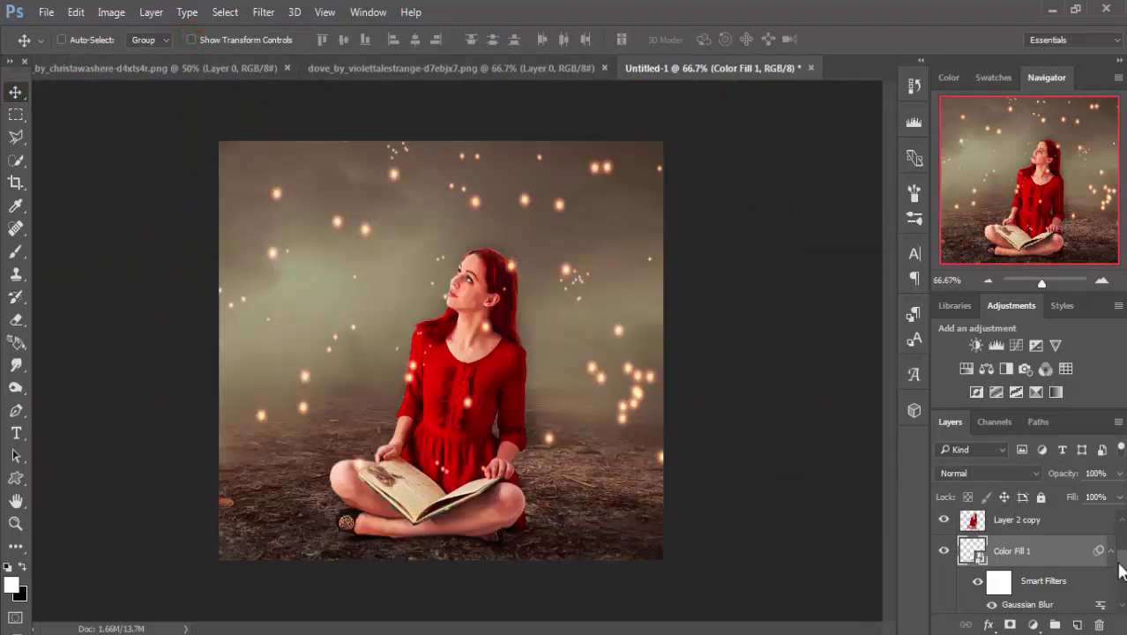
pyautogui.moveTo(1123, 564); pyautogui.dragTo(1123, 533)
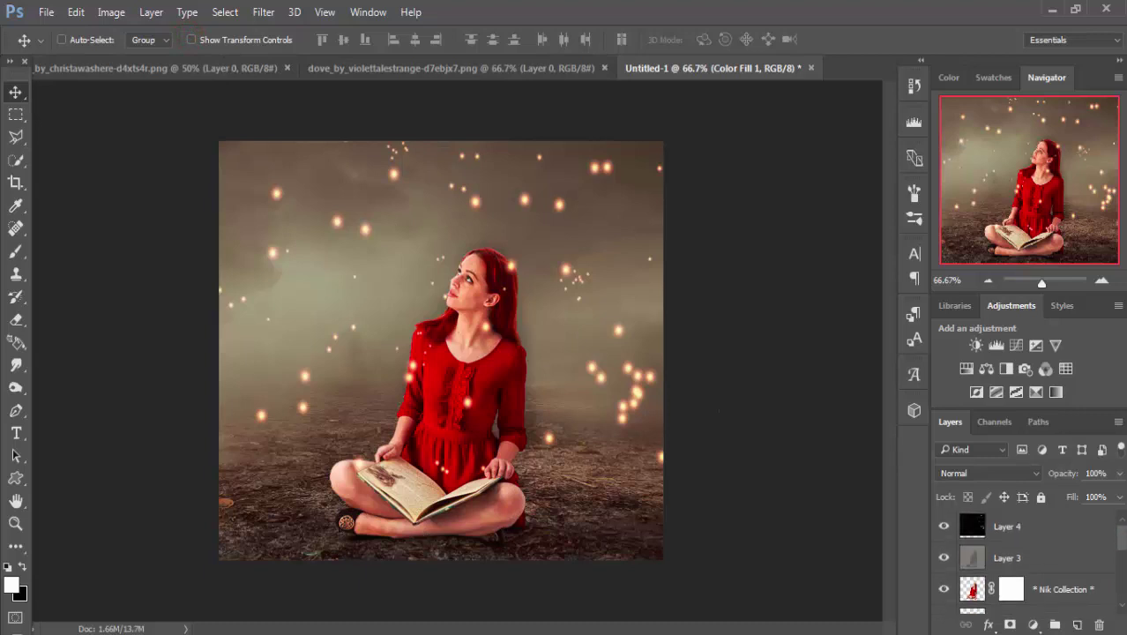
pyautogui.click(1035, 526)
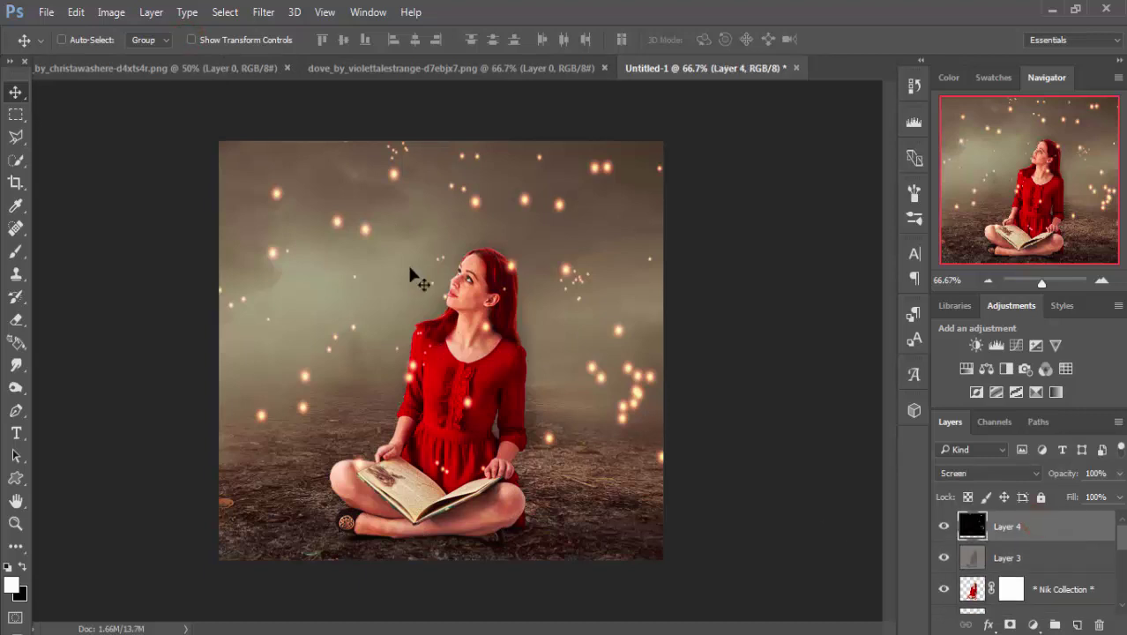
pyautogui.click(352, 71)
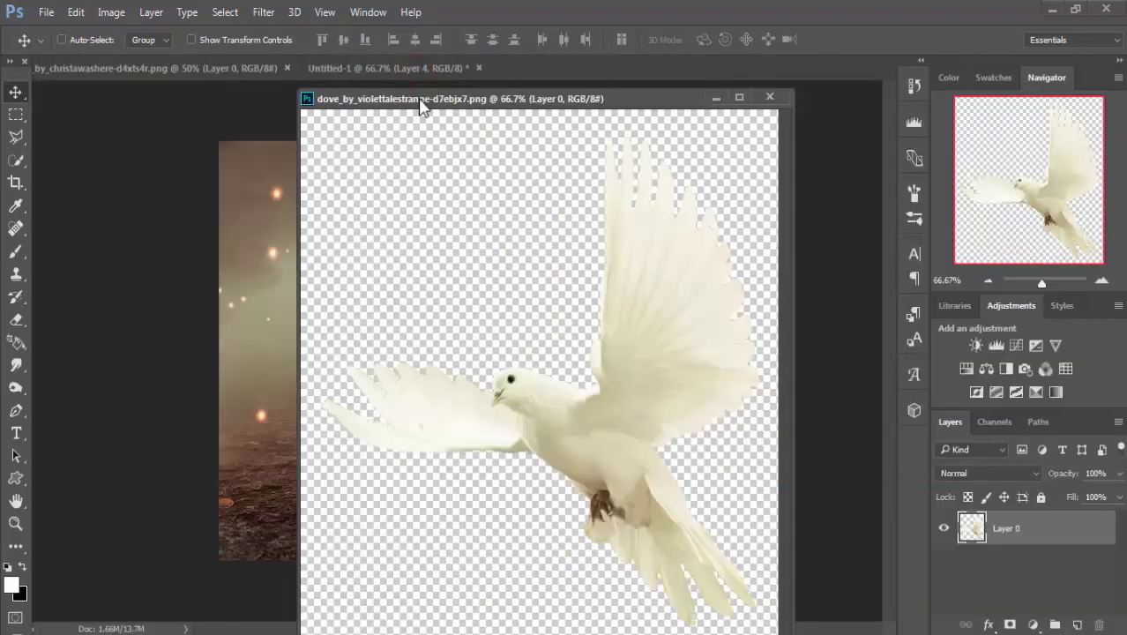
pyautogui.moveTo(421, 78); pyautogui.dragTo(723, 99)
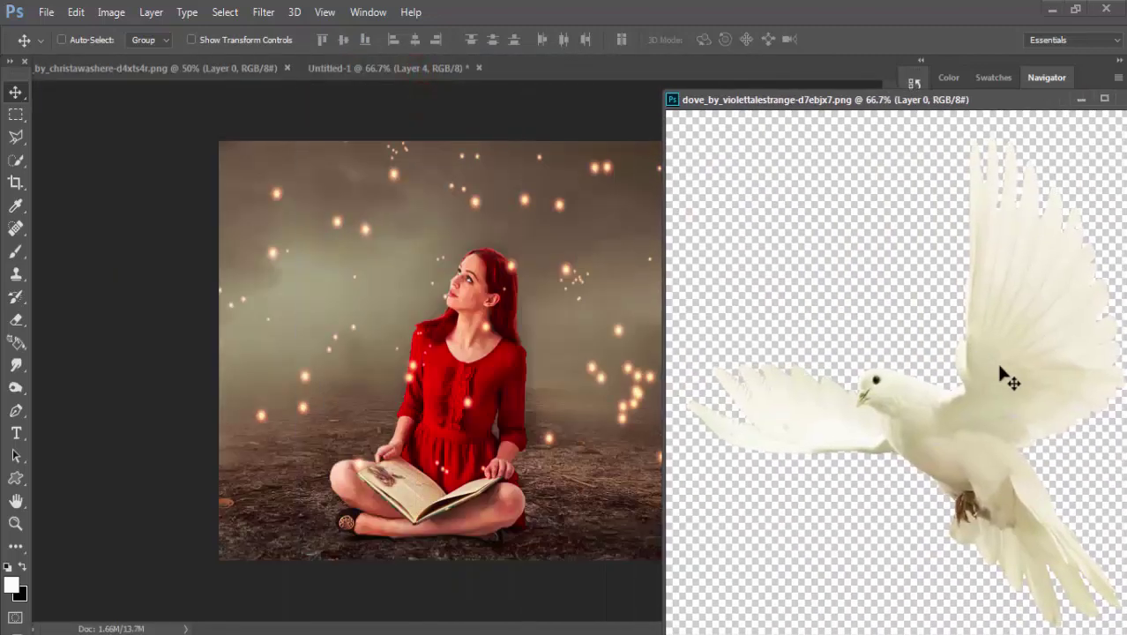
# - Drag the dove into the composite and place its layer below Layer 4
pyautogui.moveTo(1002, 371); pyautogui.dragTo(347, 290)
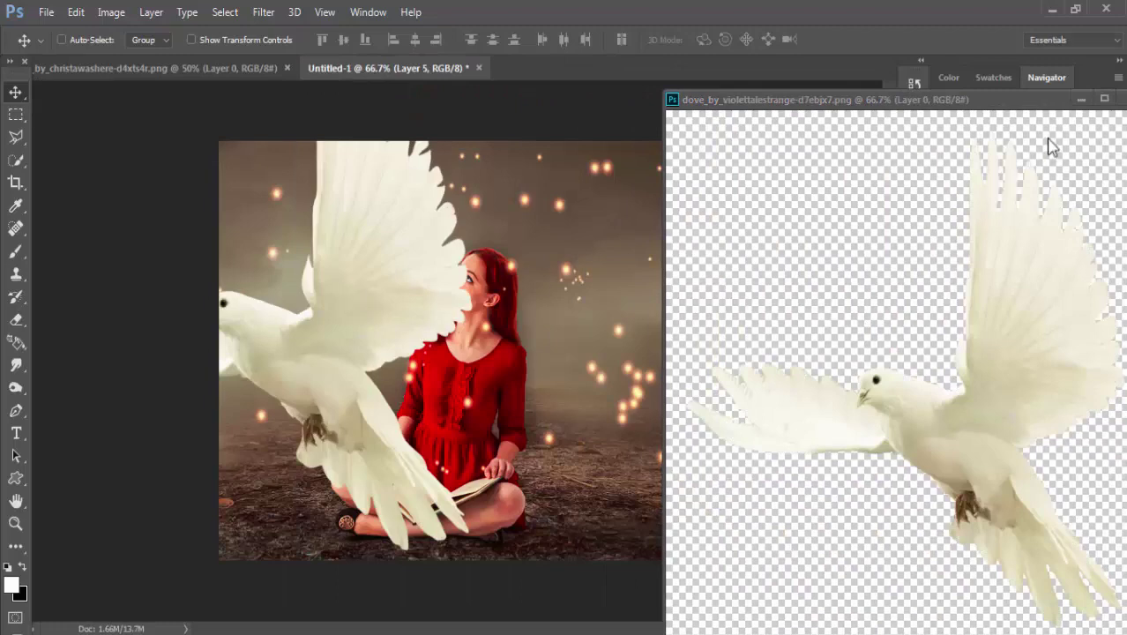
pyautogui.click(1081, 98)
pyautogui.moveTo(357, 320); pyautogui.dragTo(504, 315)
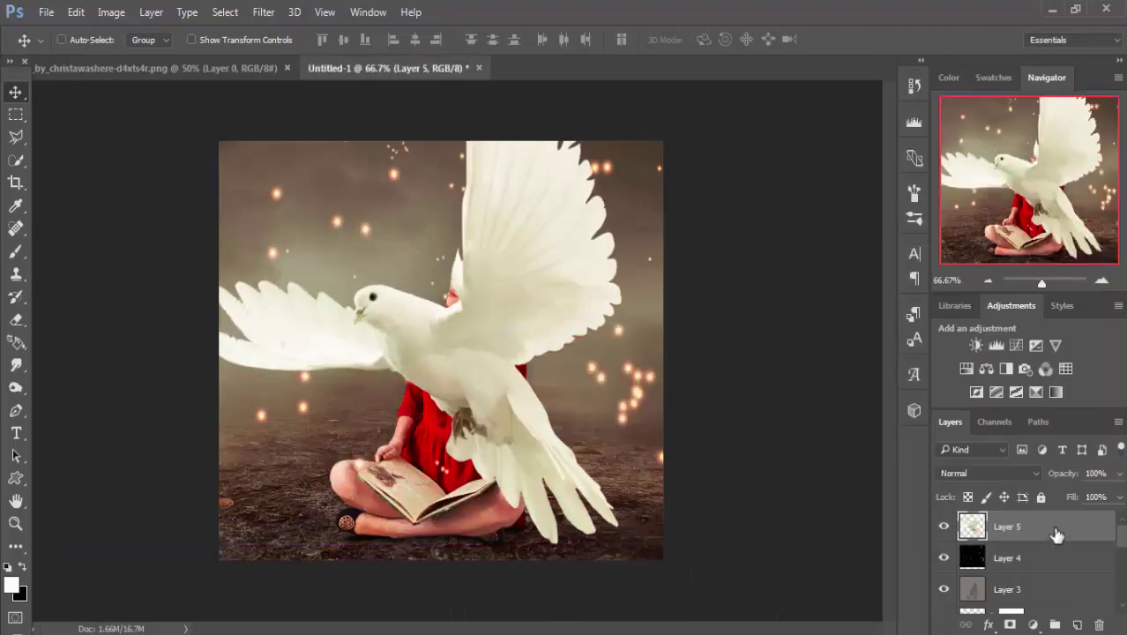
pyautogui.moveTo(1056, 535); pyautogui.dragTo(1053, 572)
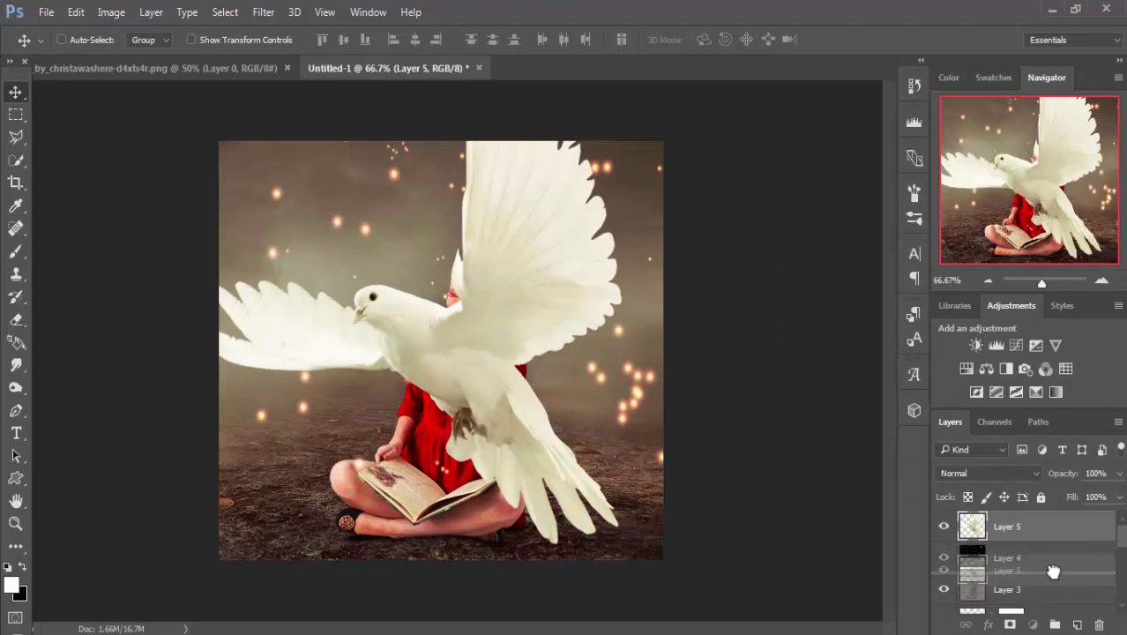
pyautogui.moveTo(495, 233); pyautogui.dragTo(510, 288)
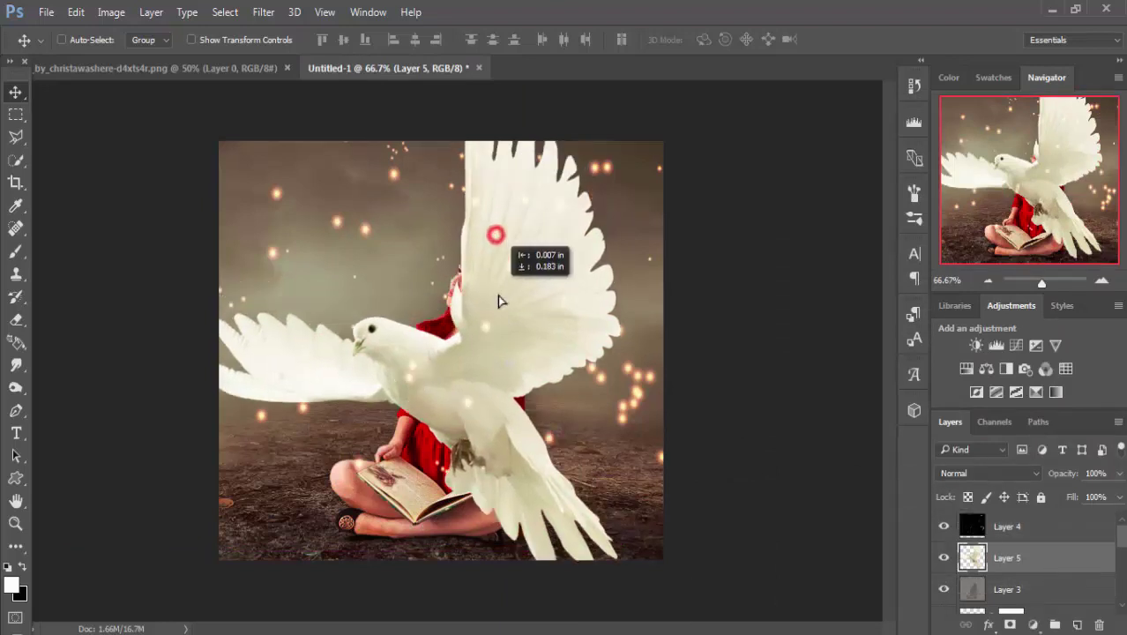
# - Scale the dove to about 24% and position it in the upper-left sky
pyautogui.click(191, 40)
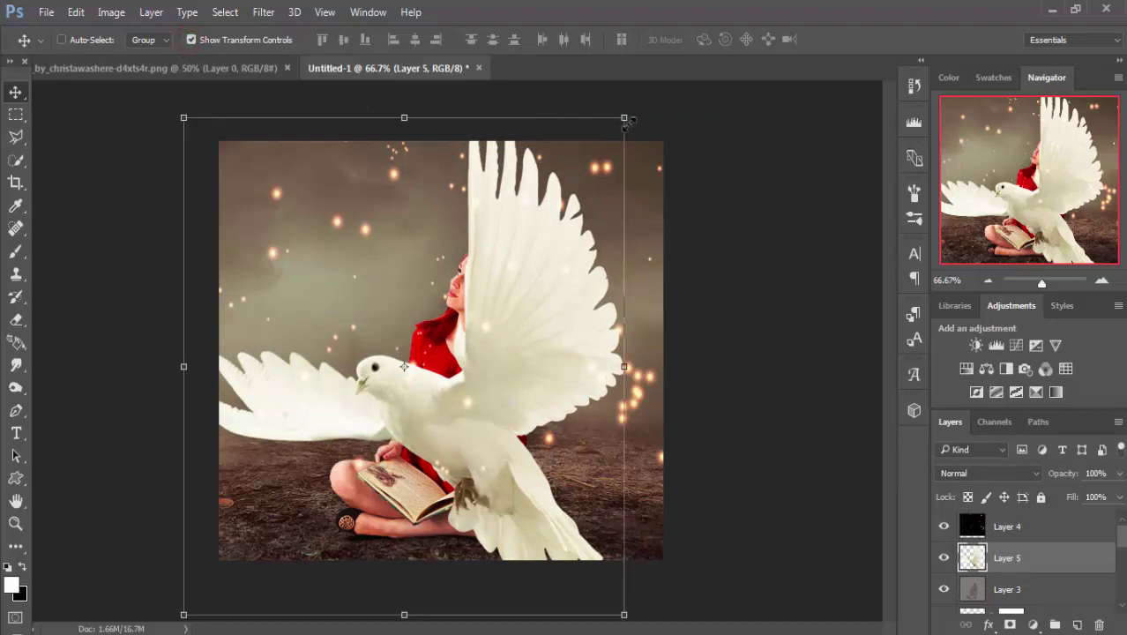
pyautogui.moveTo(625, 118)
pyautogui.mouseDown()
pyautogui.moveTo(541, 332)
pyautogui.moveTo(508, 357)
pyautogui.mouseUp()
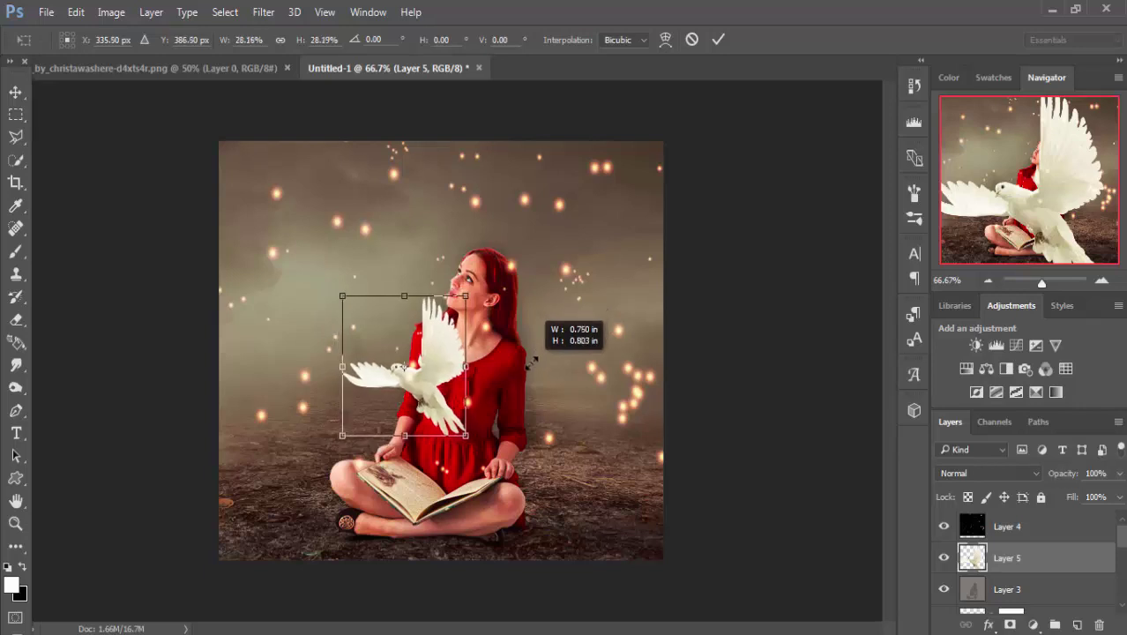
pyautogui.moveTo(431, 359)
pyautogui.mouseDown()
pyautogui.moveTo(318, 204)
pyautogui.moveTo(316, 216)
pyautogui.mouseUp()
pyautogui.moveTo(352, 155); pyautogui.dragTo(342, 161)
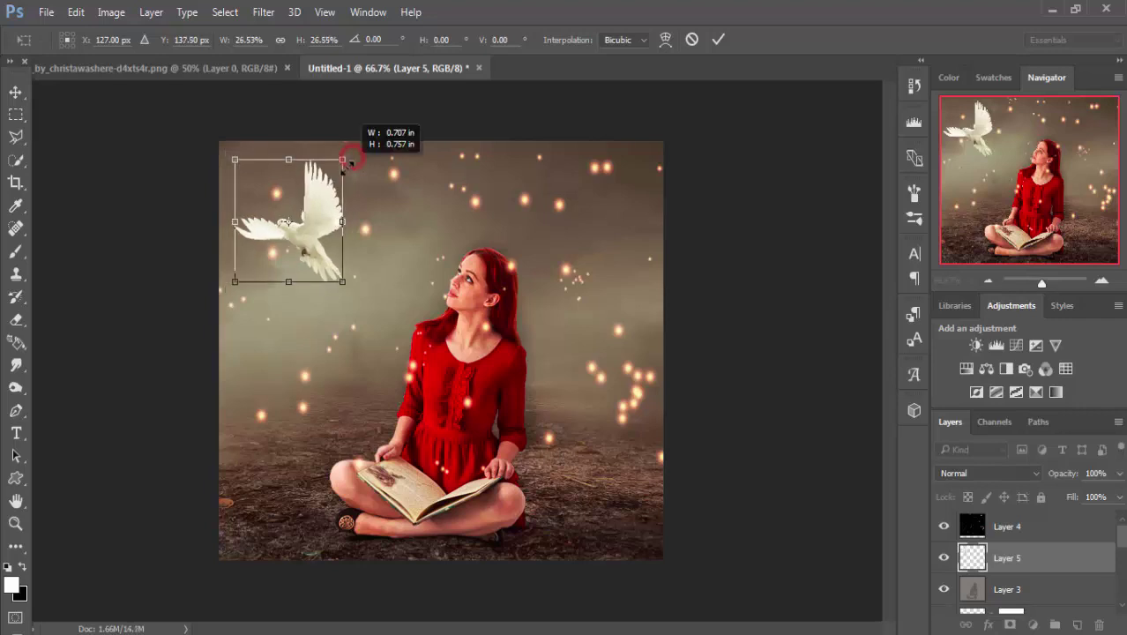
pyautogui.click(717, 39)
# - Flip the dove horizontally and nudge it slightly right
pyautogui.click(76, 12)
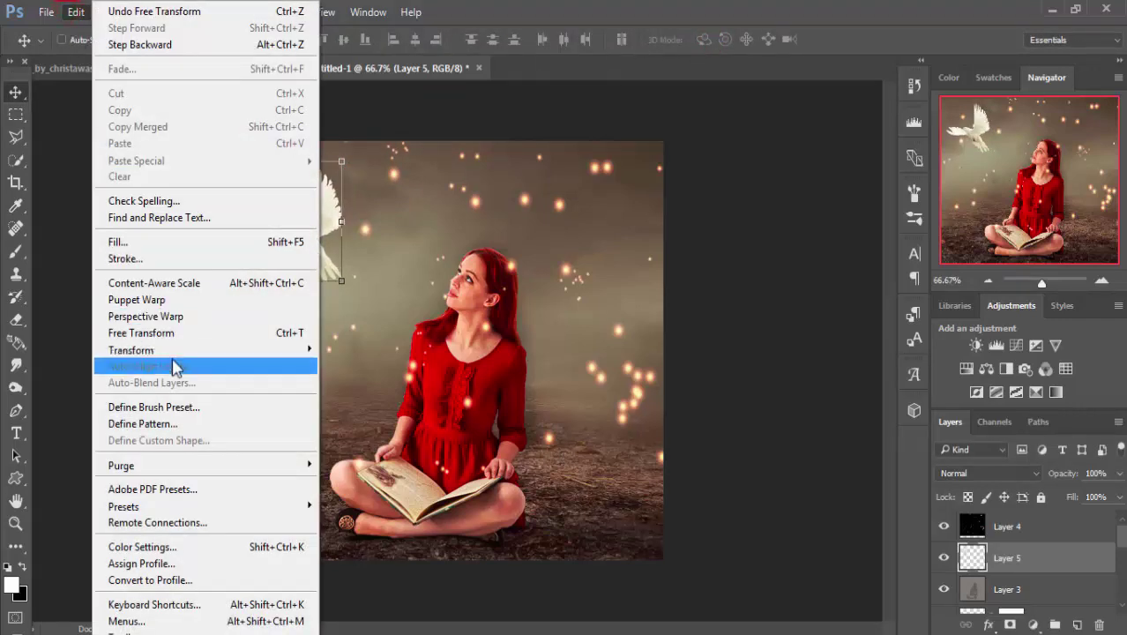
pyautogui.moveTo(131, 350)
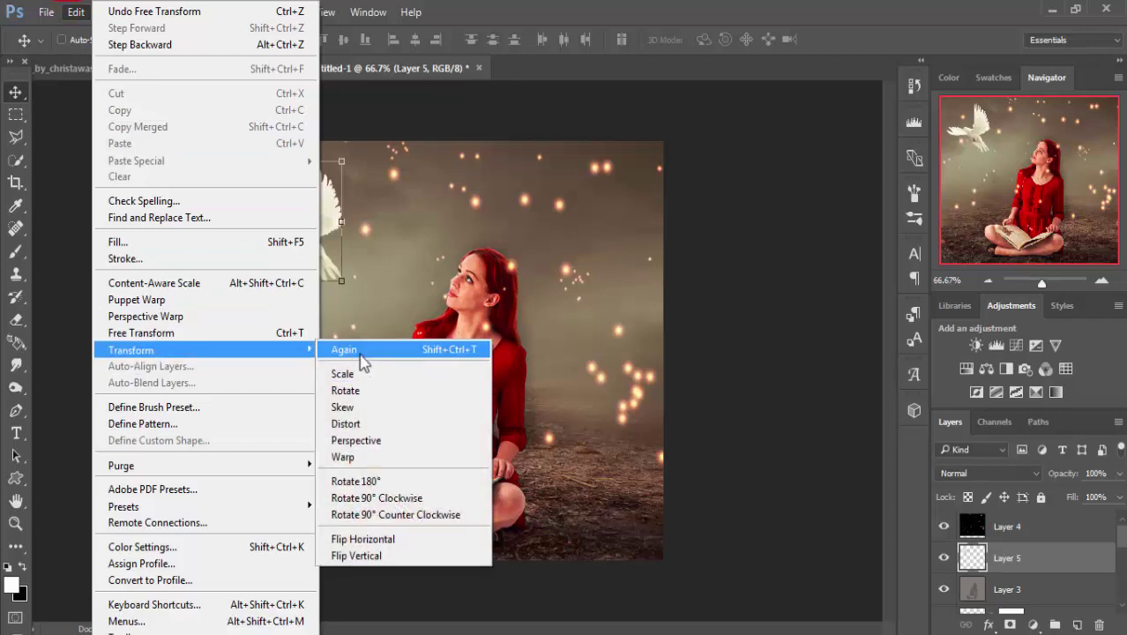
pyautogui.click(397, 539)
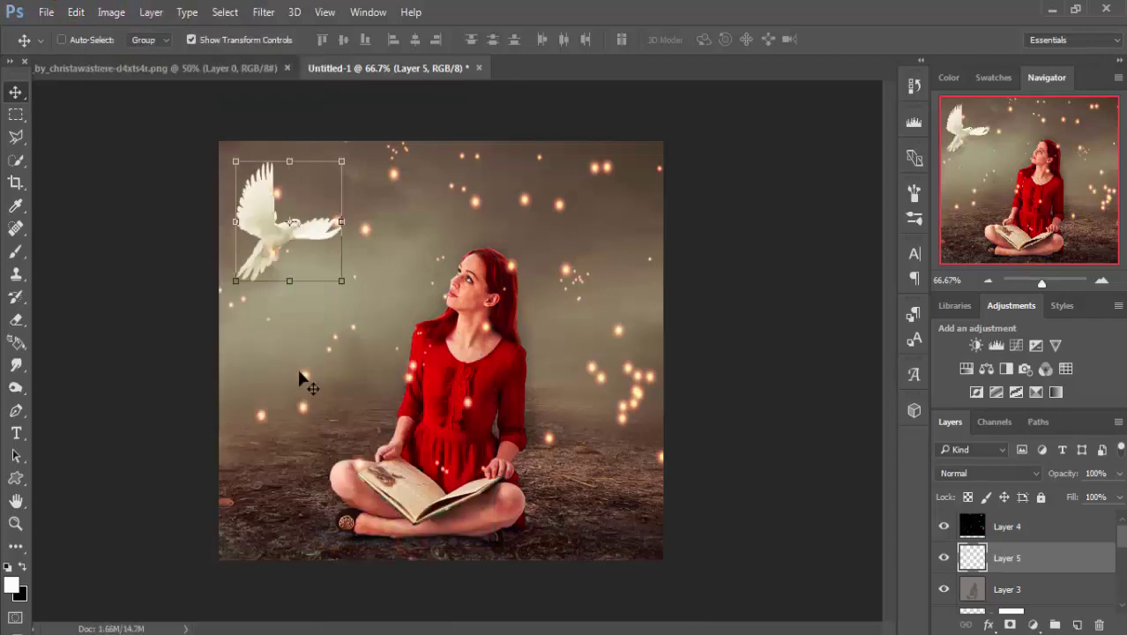
pyautogui.moveTo(302, 238); pyautogui.dragTo(335, 237)
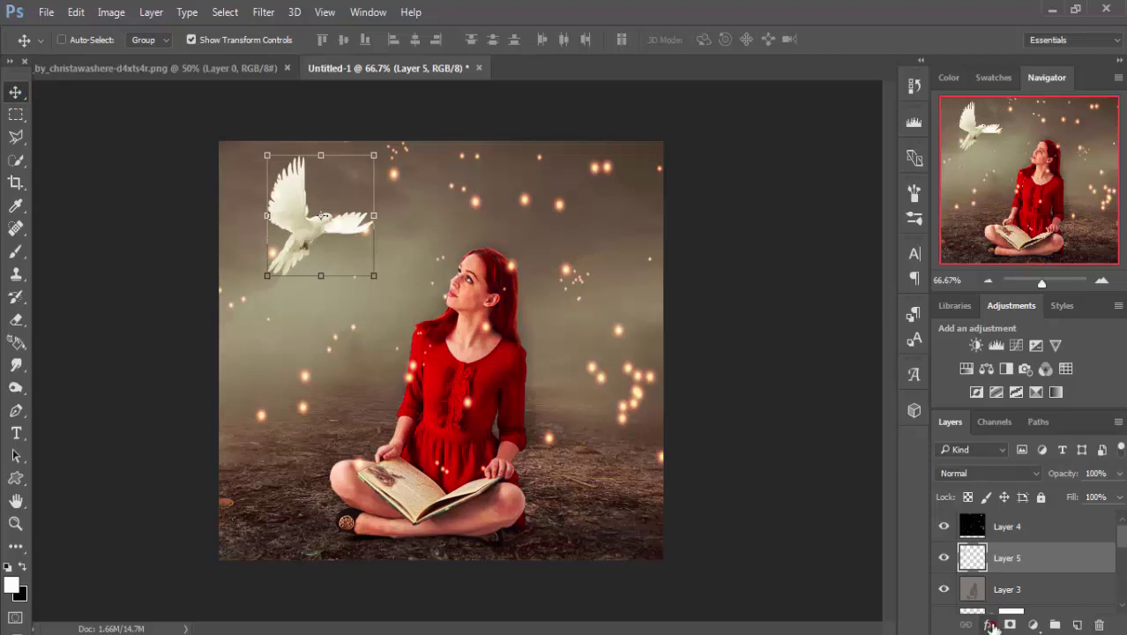
# - Add a cream Outer Glow to the dove: Spread 2%, Size 46 px, Opacity 57%
pyautogui.click(989, 625)
pyautogui.click(994, 590)
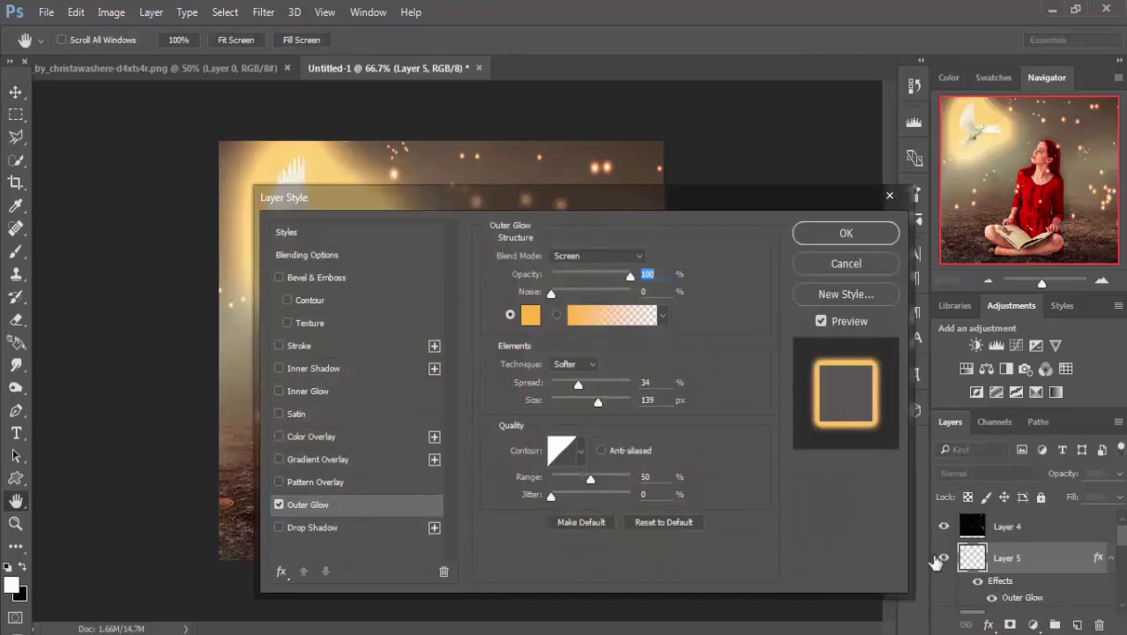
pyautogui.moveTo(585, 198); pyautogui.dragTo(815, 215)
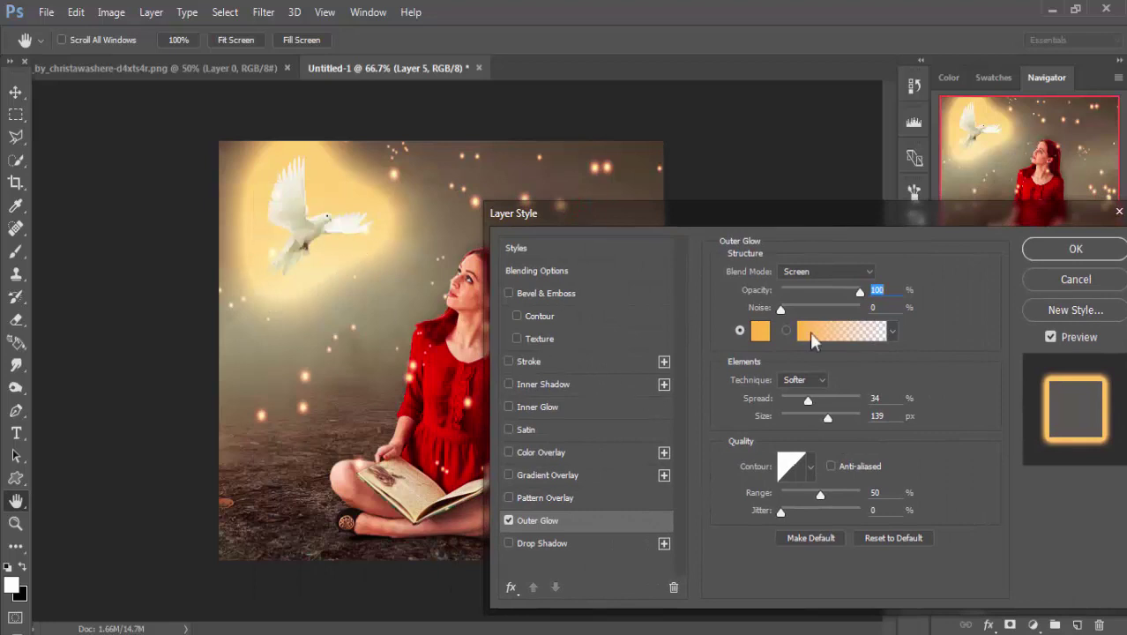
pyautogui.click(760, 330)
pyautogui.click(296, 209)
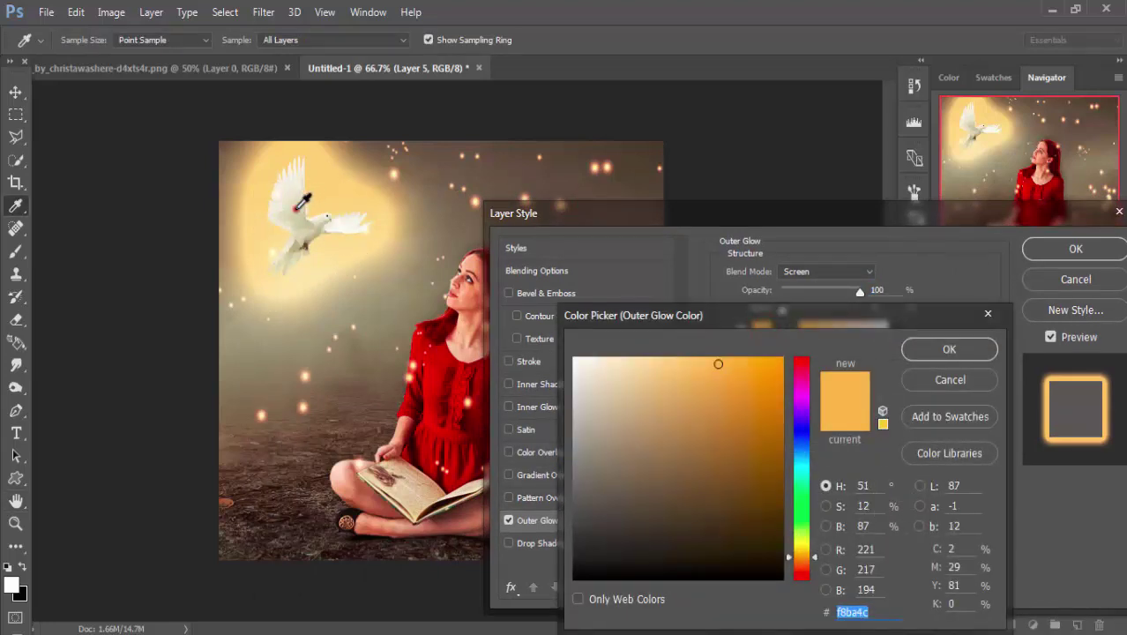
pyautogui.click(936, 350)
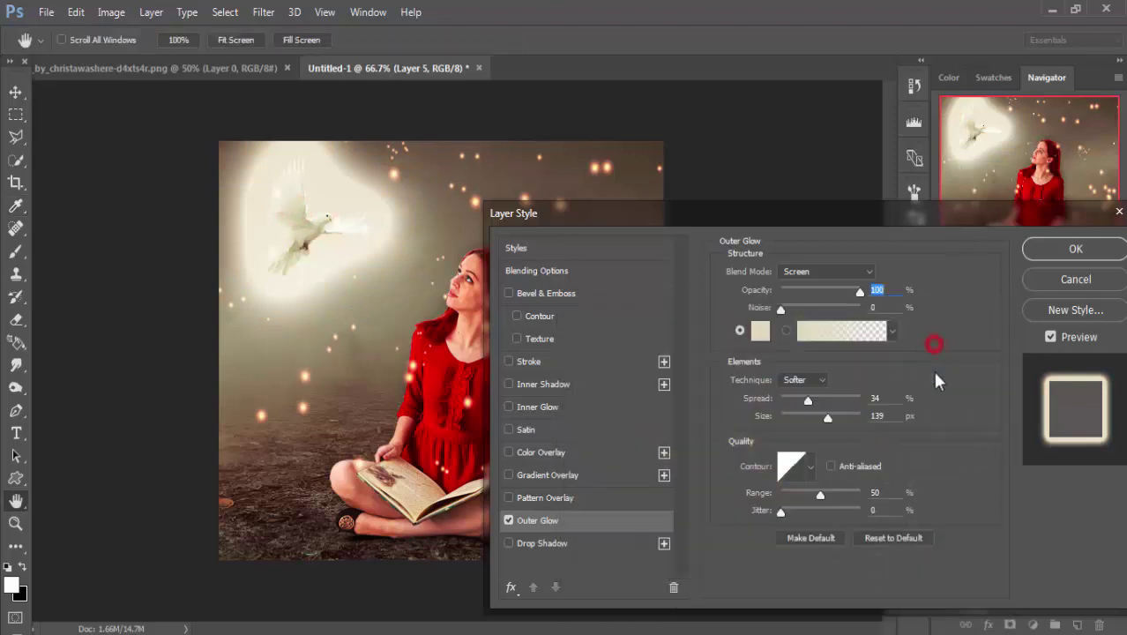
pyautogui.moveTo(808, 402); pyautogui.dragTo(782, 401)
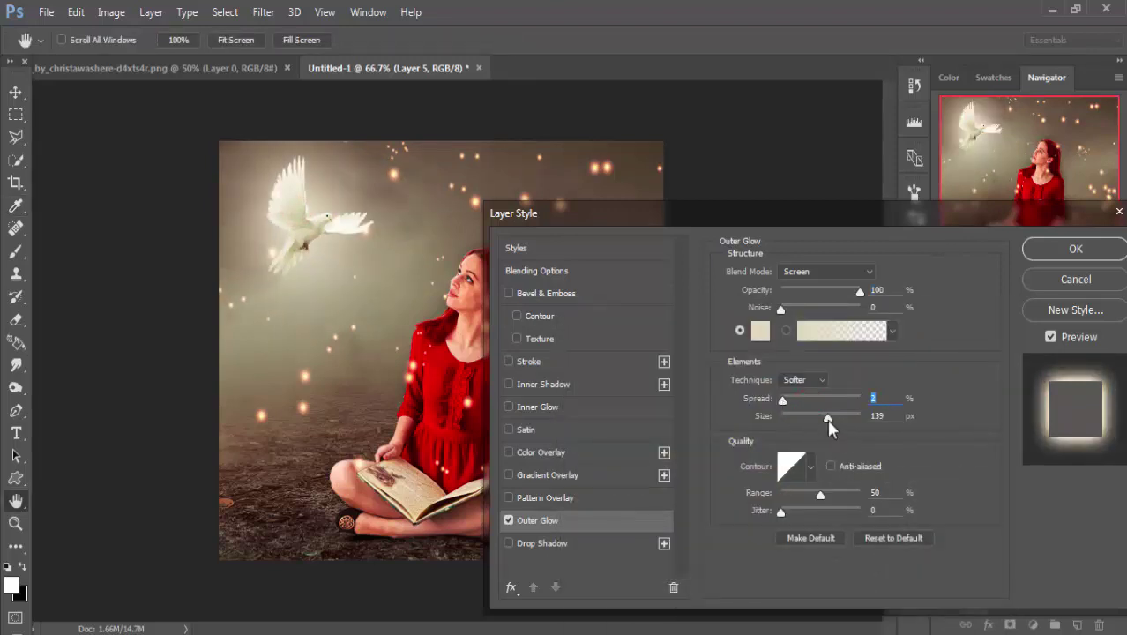
pyautogui.moveTo(827, 419); pyautogui.dragTo(798, 416)
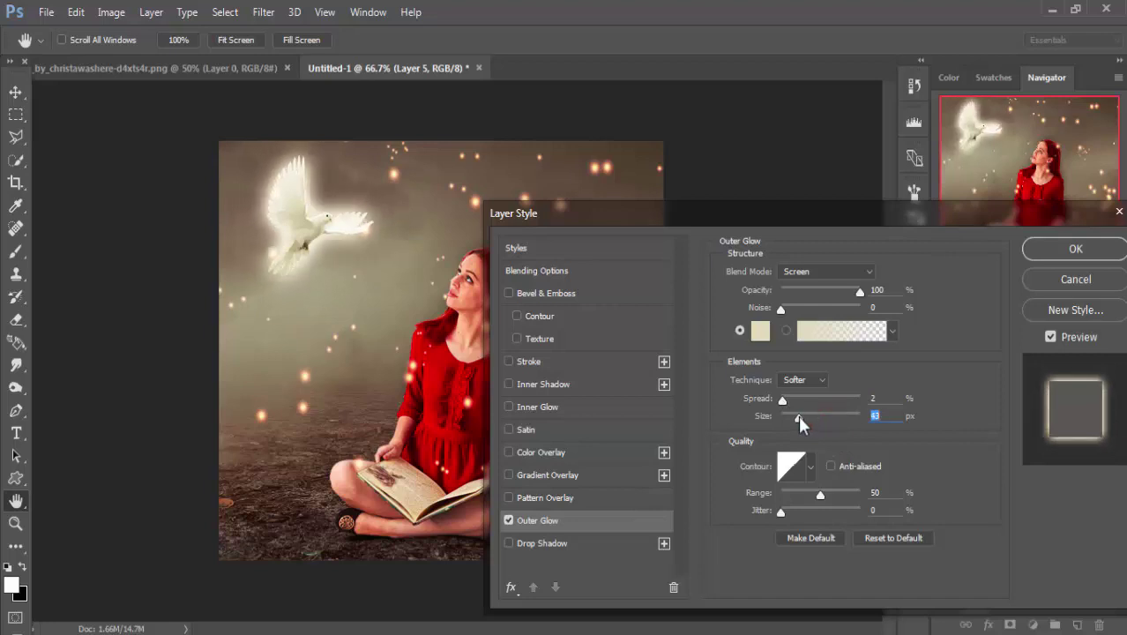
pyautogui.moveTo(799, 415); pyautogui.dragTo(799, 415)
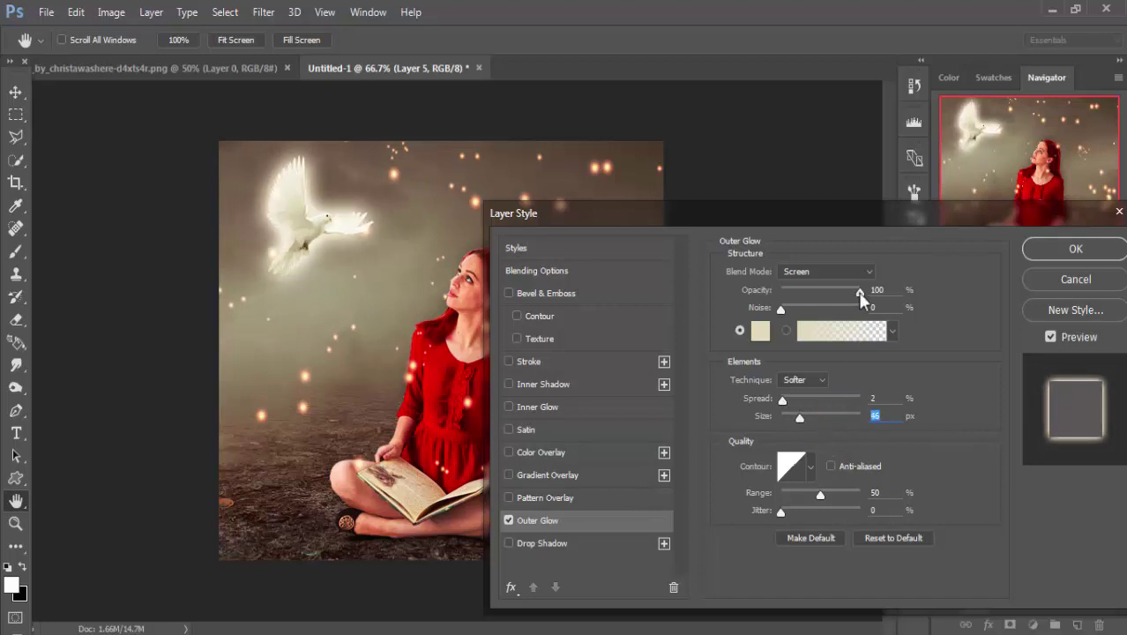
pyautogui.moveTo(860, 292); pyautogui.dragTo(826, 291)
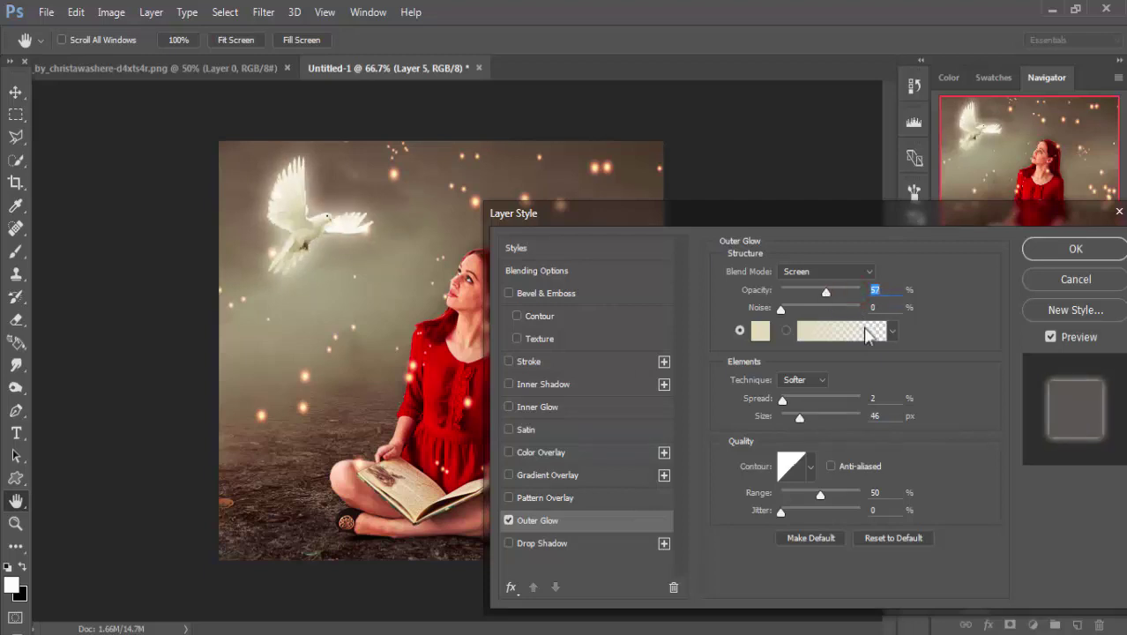
pyautogui.click(1076, 251)
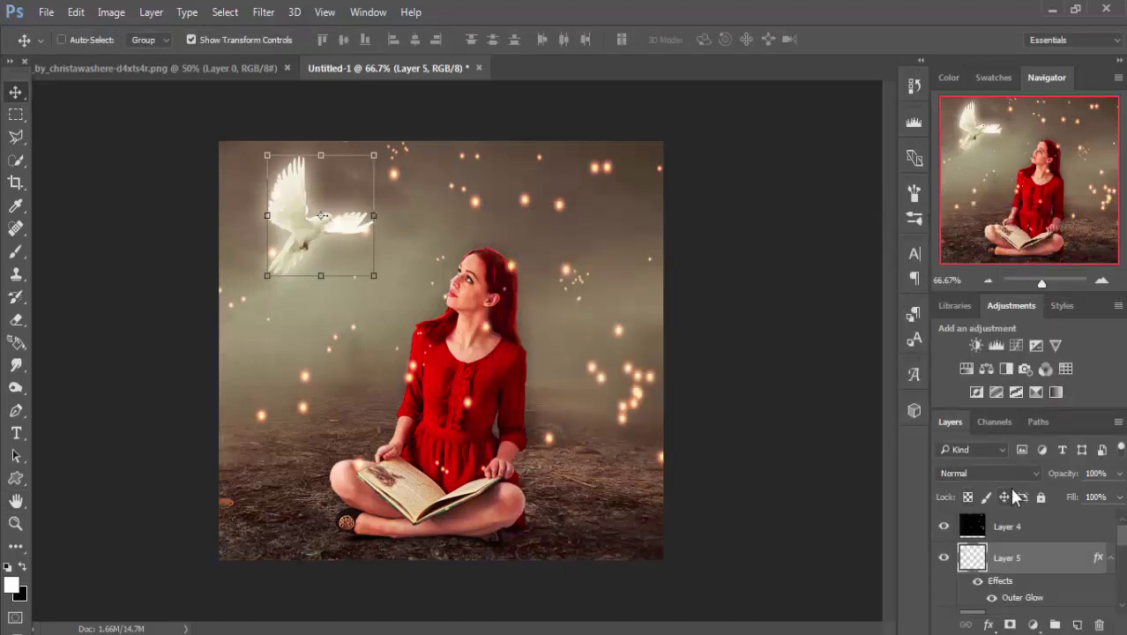
# - Bring the second white dove image into the composite
pyautogui.click(173, 71)
pyautogui.moveTo(172, 68)
pyautogui.mouseDown()
pyautogui.moveTo(168, 126)
pyautogui.moveTo(852, 114)
pyautogui.mouseUp()
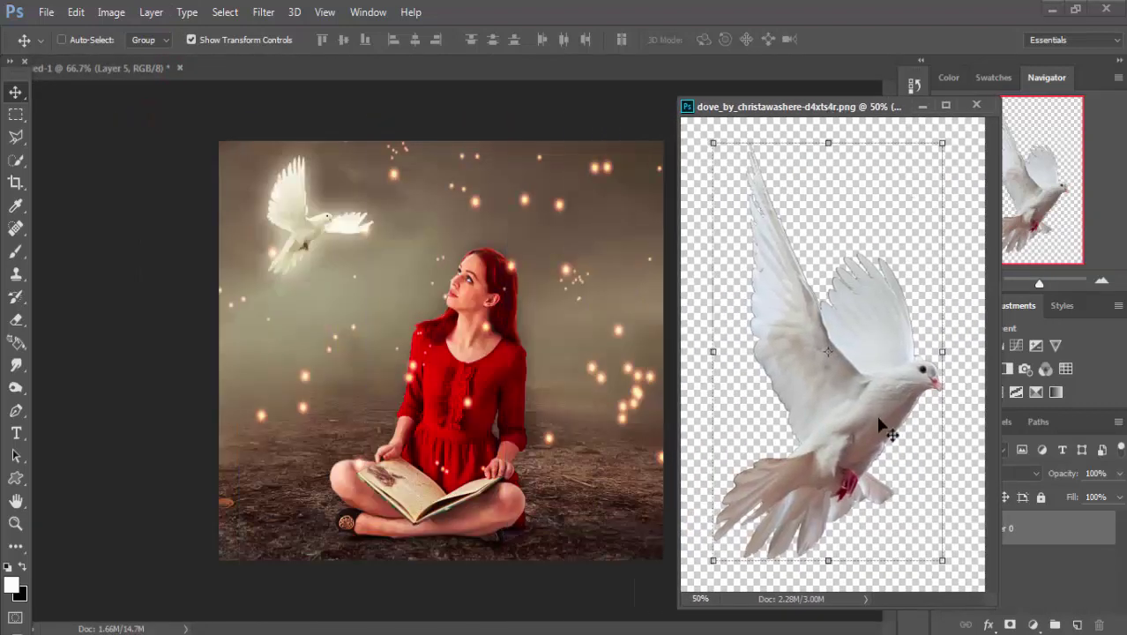
pyautogui.moveTo(882, 427); pyautogui.dragTo(540, 331)
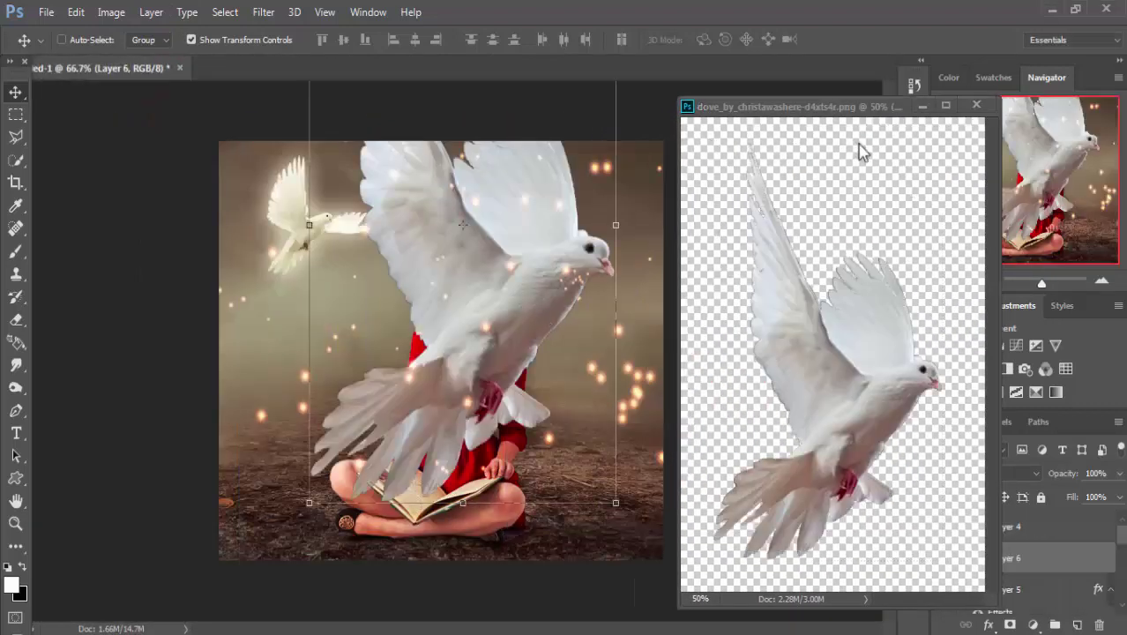
pyautogui.click(922, 106)
pyautogui.moveTo(504, 262); pyautogui.dragTo(559, 351)
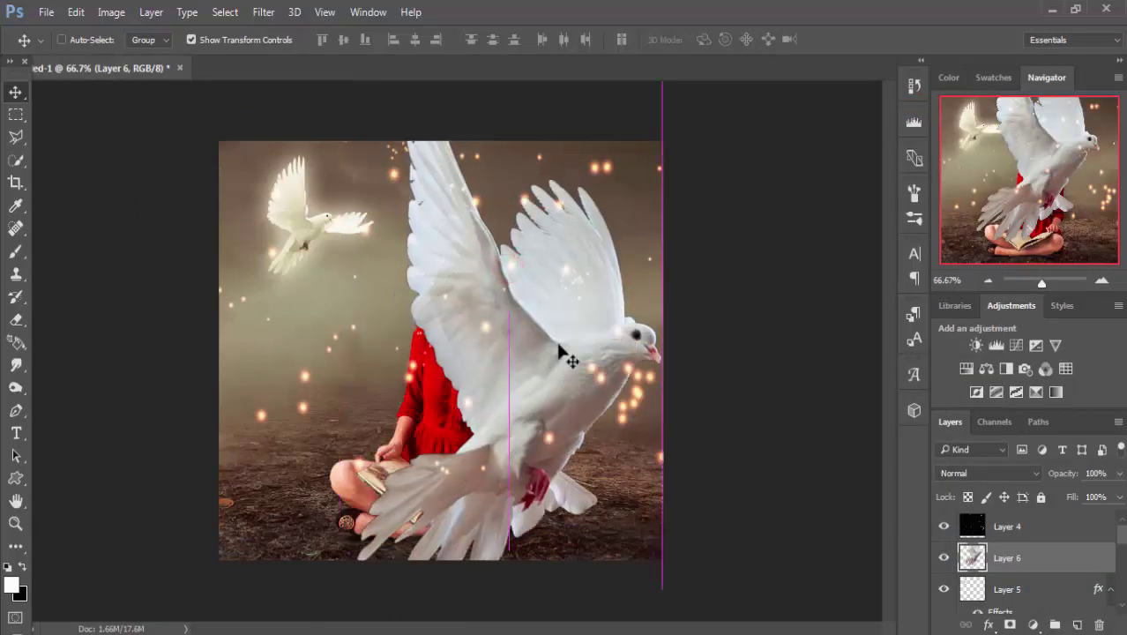
pyautogui.moveTo(516, 252); pyautogui.dragTo(511, 335)
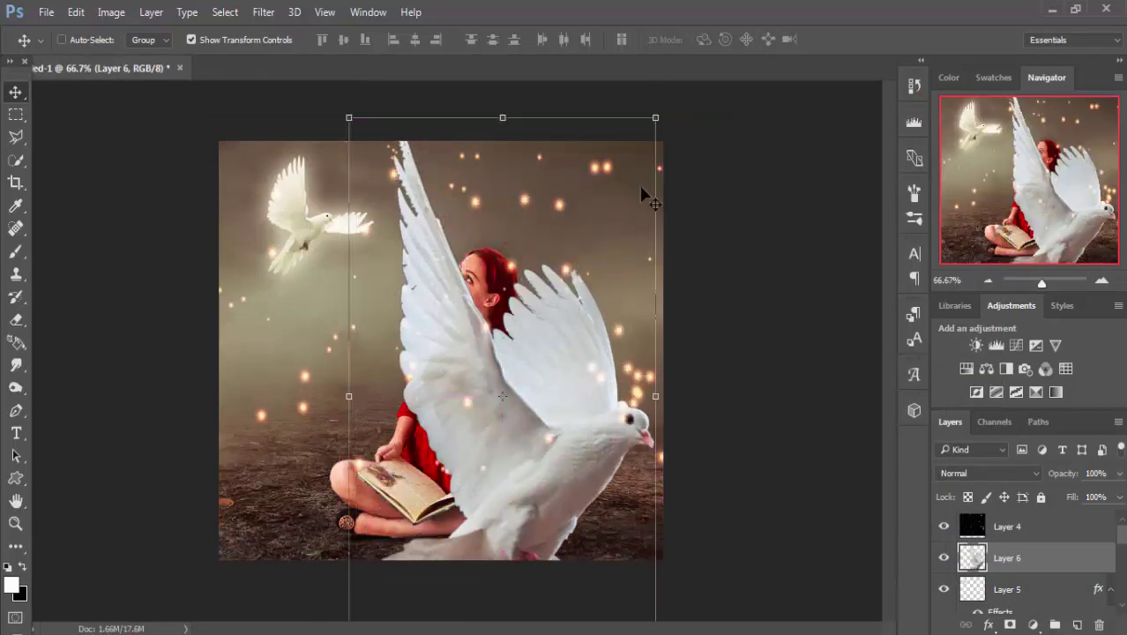
# - Shrink the second dove to about a quarter size beside the girl's face
pyautogui.moveTo(655, 116)
pyautogui.mouseDown()
pyautogui.moveTo(628, 145)
pyautogui.moveTo(568, 277)
pyautogui.mouseUp()
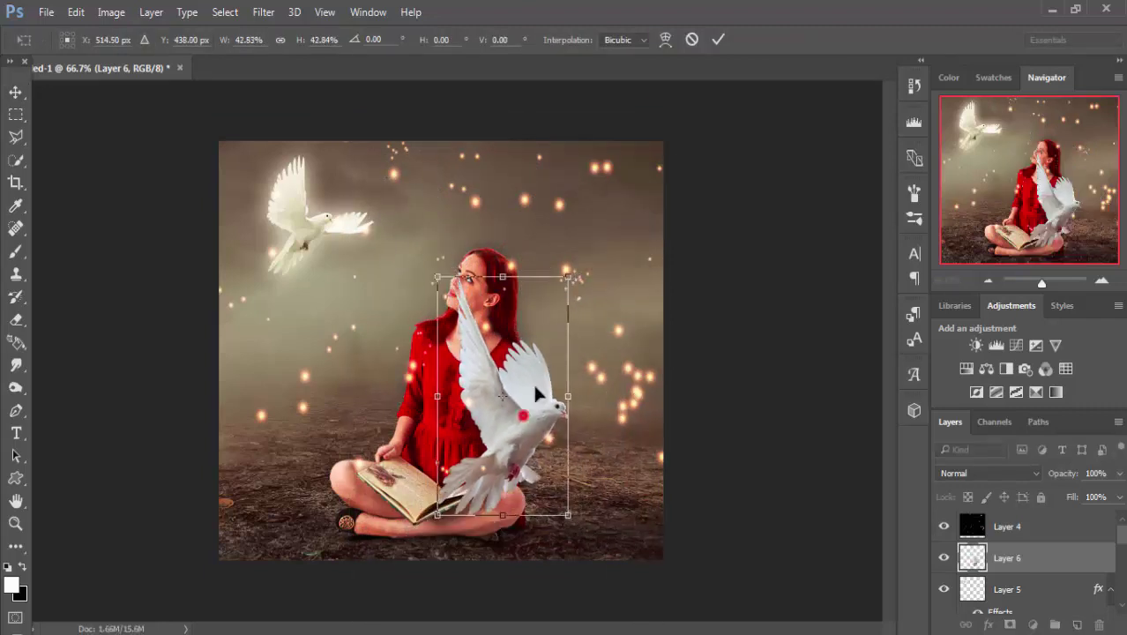
pyautogui.moveTo(536, 394); pyautogui.dragTo(586, 258)
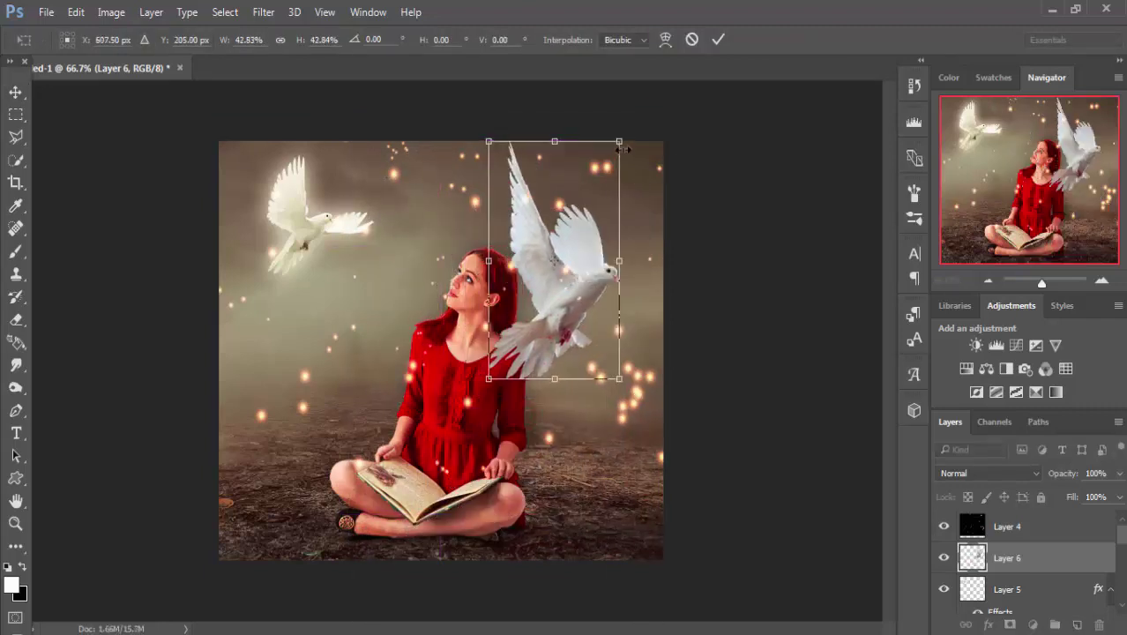
pyautogui.moveTo(623, 150); pyautogui.dragTo(611, 206)
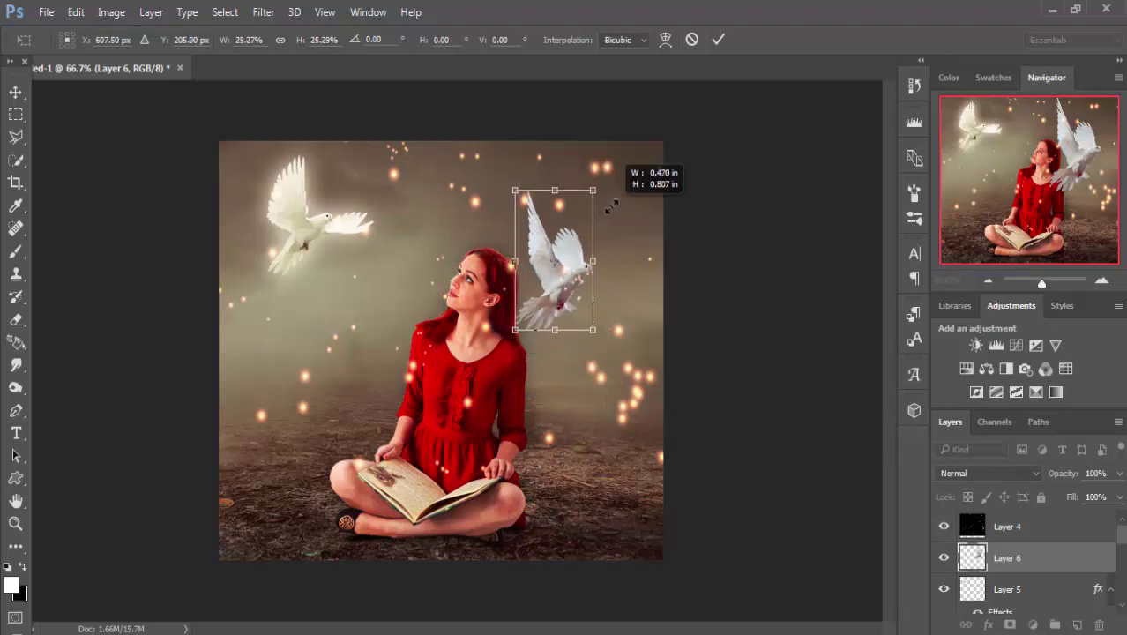
pyautogui.moveTo(569, 268)
pyautogui.mouseDown()
pyautogui.moveTo(595, 256)
pyautogui.moveTo(591, 326)
pyautogui.moveTo(537, 375)
pyautogui.mouseUp()
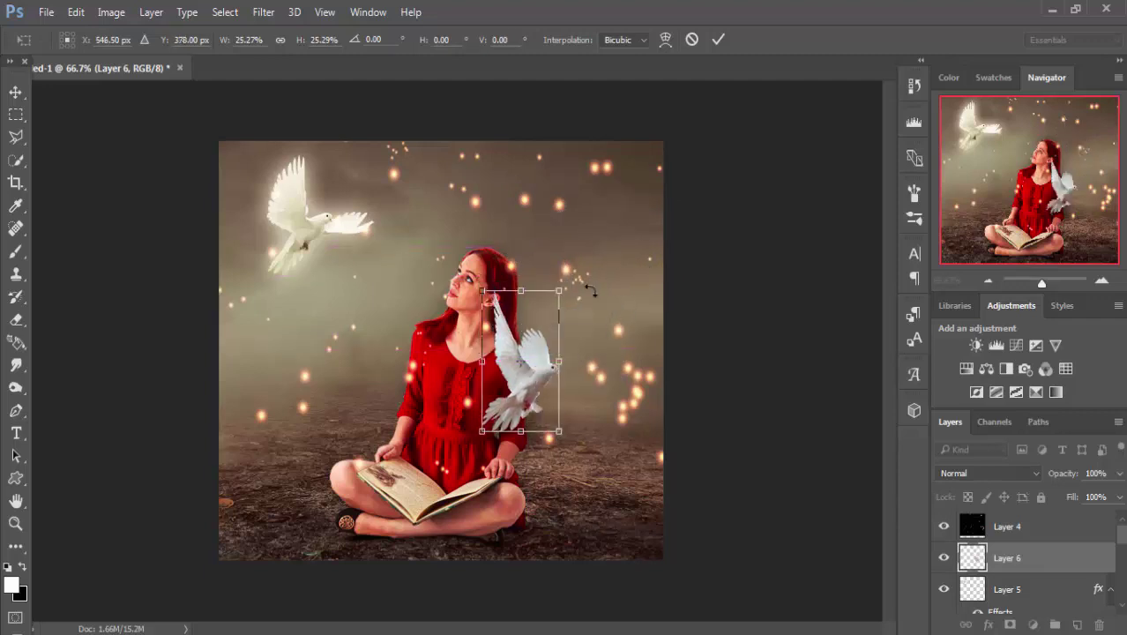
pyautogui.moveTo(561, 294)
pyautogui.mouseDown()
pyautogui.moveTo(552, 325)
pyautogui.moveTo(545, 318)
pyautogui.mouseUp()
pyautogui.moveTo(544, 361)
pyautogui.mouseDown()
pyautogui.moveTo(523, 387)
pyautogui.moveTo(550, 379)
pyautogui.moveTo(574, 328)
pyautogui.mouseUp()
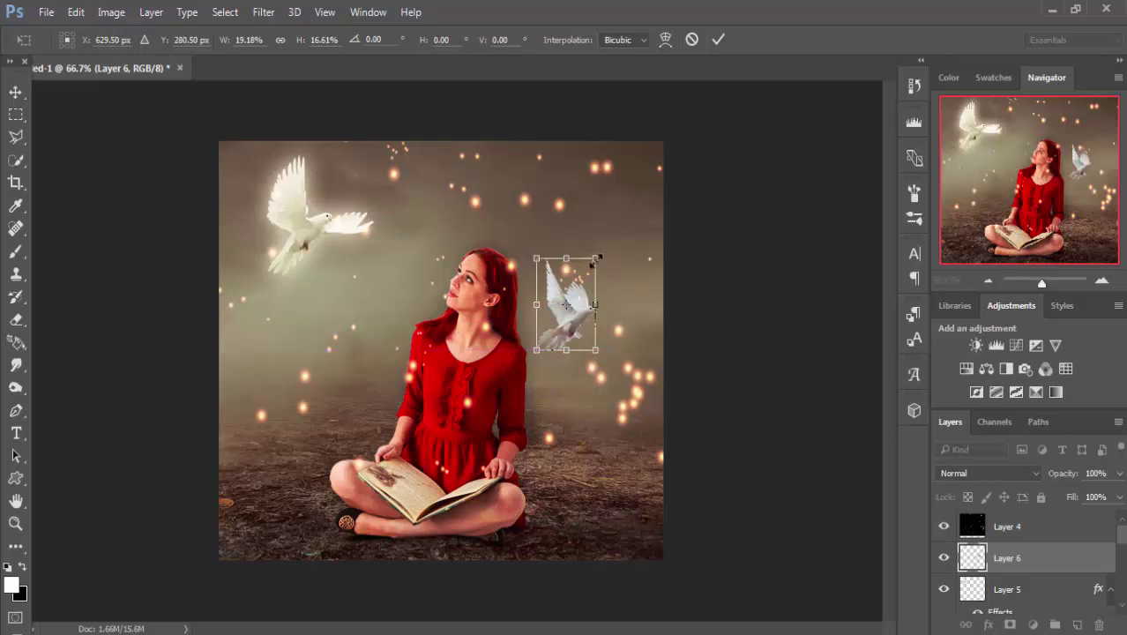
pyautogui.moveTo(597, 257); pyautogui.dragTo(613, 235)
pyautogui.moveTo(587, 328); pyautogui.dragTo(591, 325)
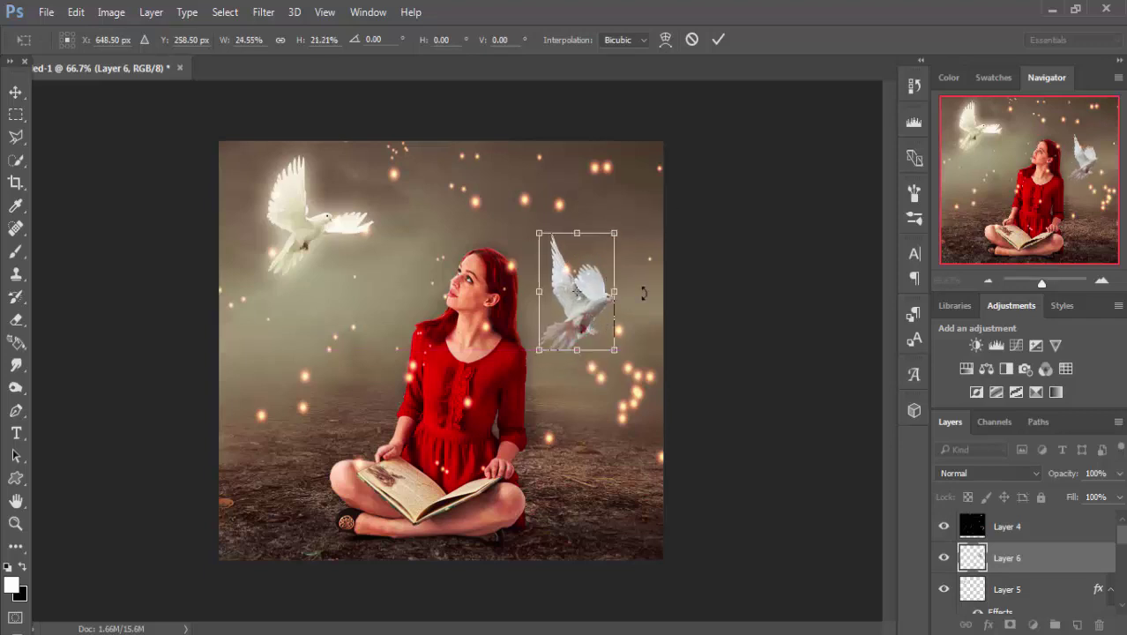
pyautogui.click(718, 40)
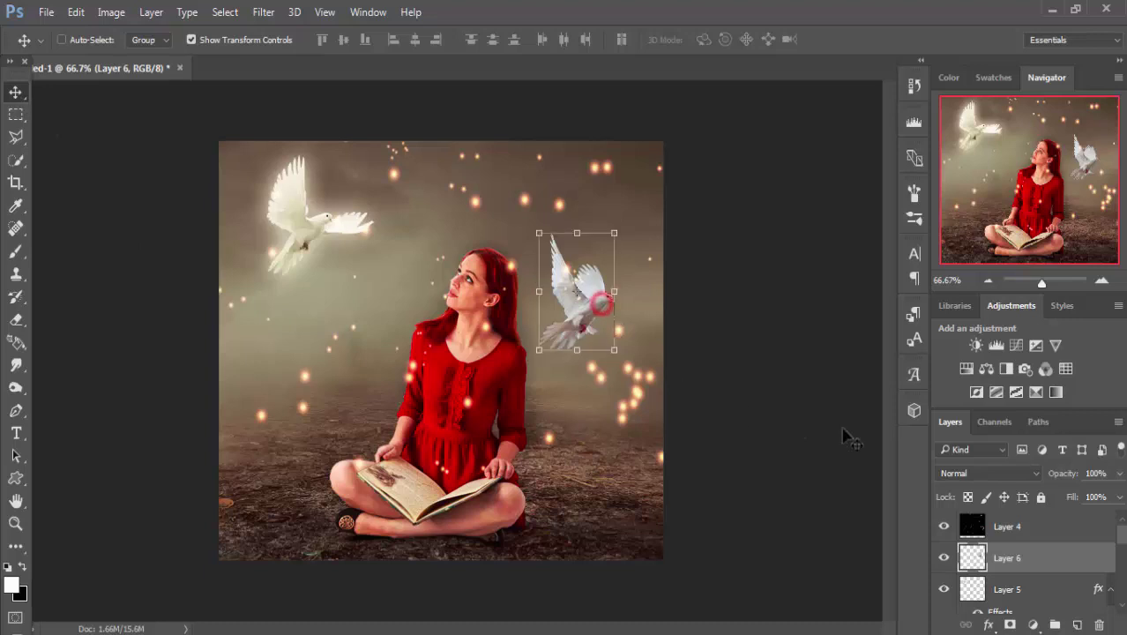
# - Give the second dove a Screen Outer Glow at 57% opacity and 46 px size
pyautogui.click(988, 624)
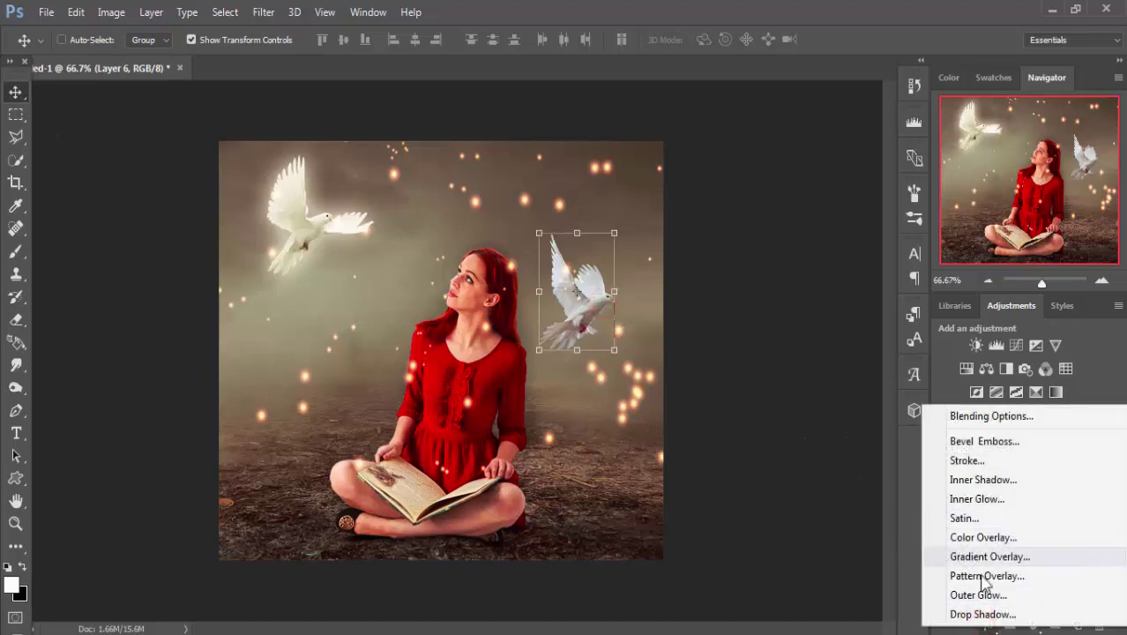
pyautogui.click(976, 597)
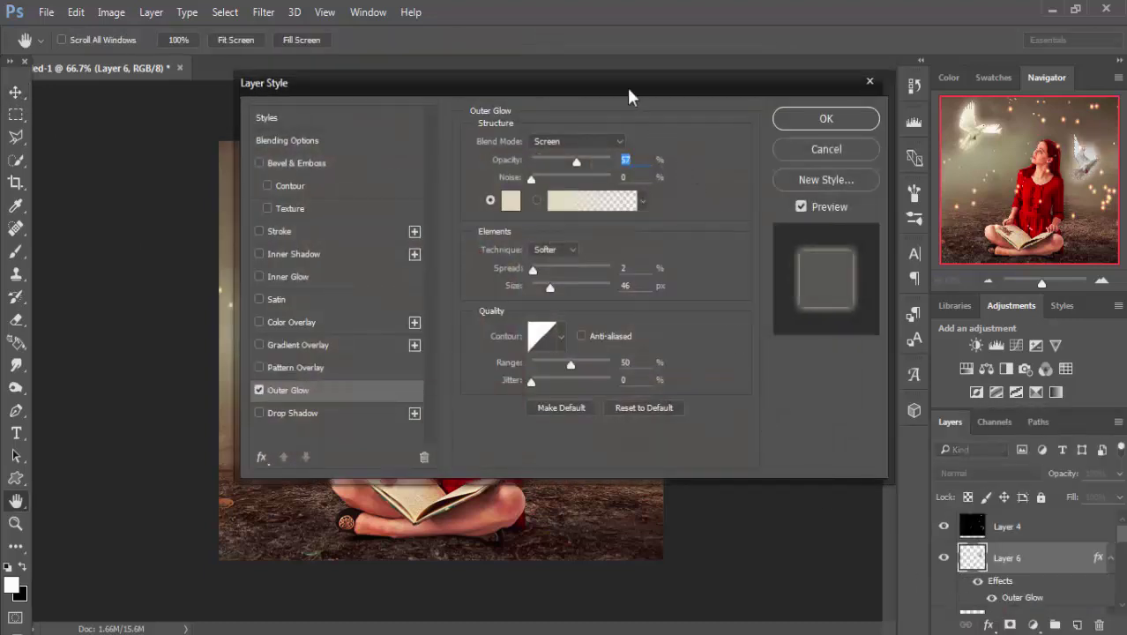
pyautogui.moveTo(629, 97); pyautogui.dragTo(518, 310)
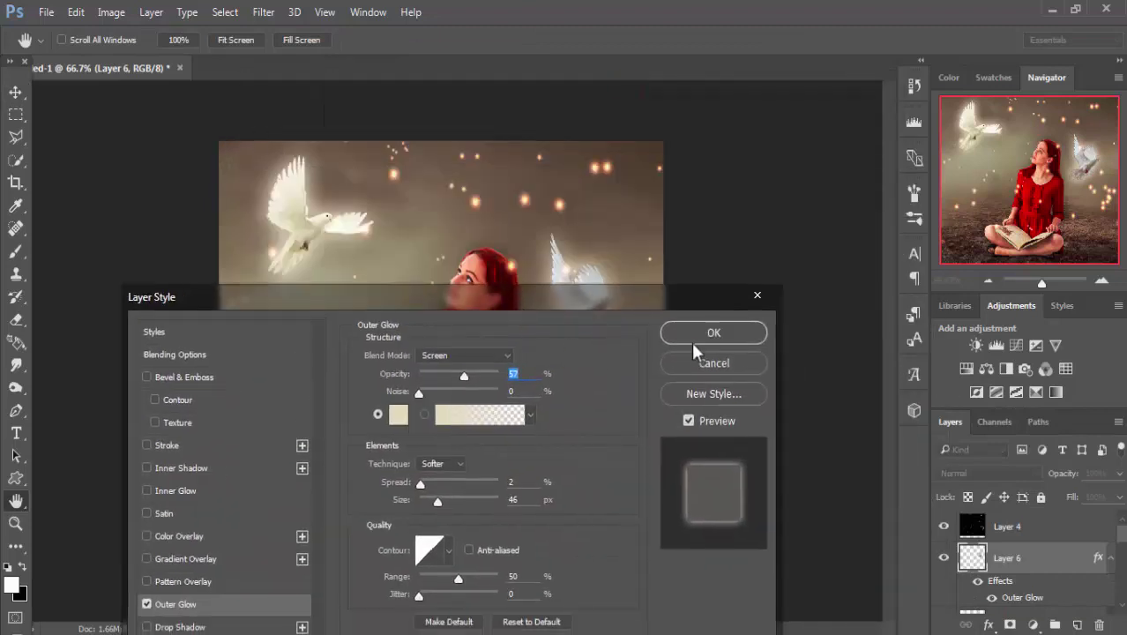
pyautogui.click(694, 338)
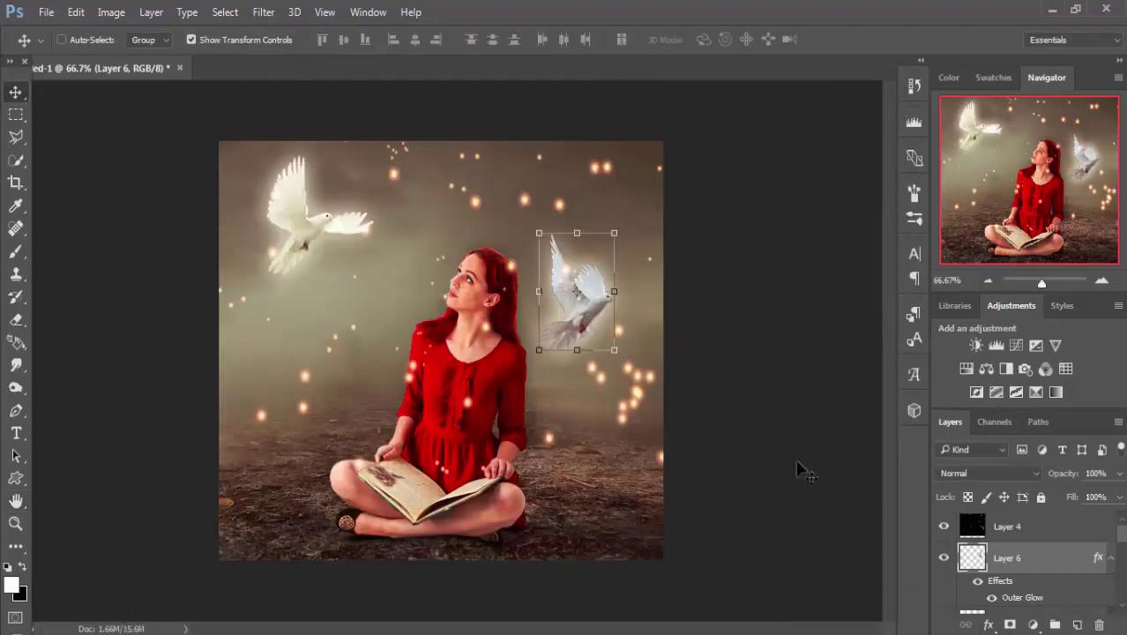
# - Duplicate the glowing dove Layer 6 and move the copy onto the red dress
pyautogui.rightClick(1025, 558)
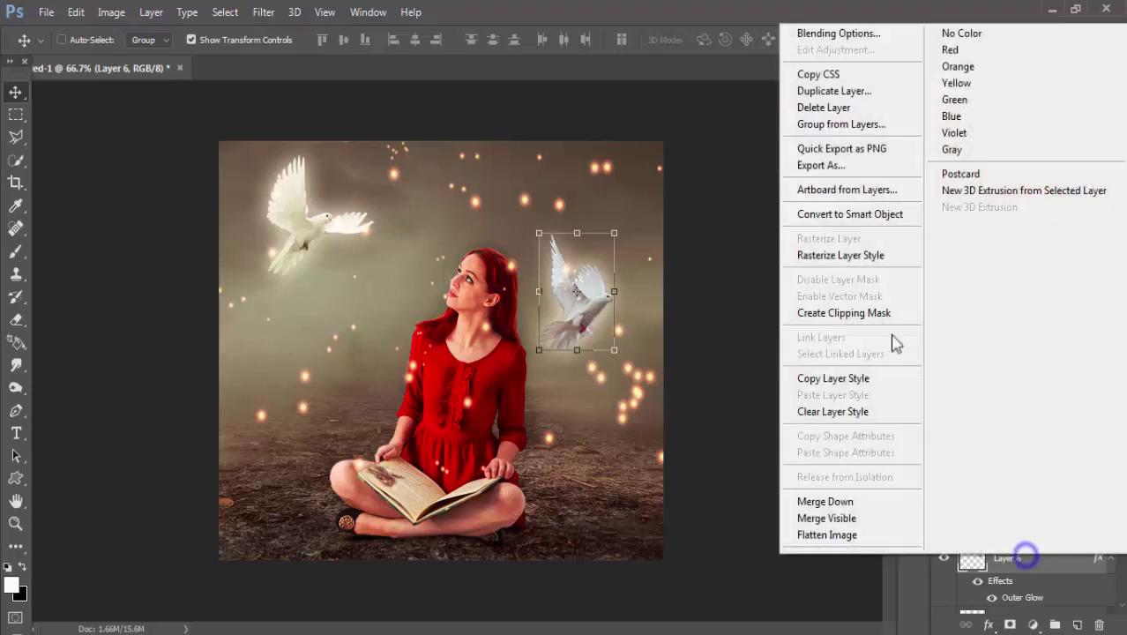
pyautogui.click(871, 93)
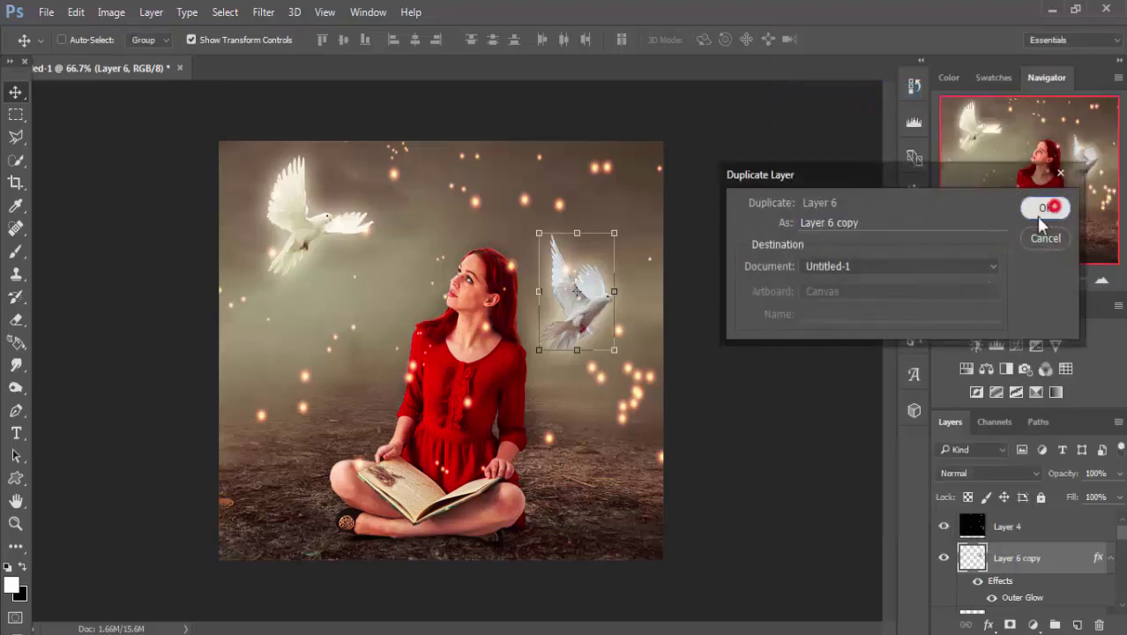
pyautogui.click(1046, 208)
pyautogui.moveTo(585, 317)
pyautogui.mouseDown()
pyautogui.moveTo(526, 373)
pyautogui.moveTo(503, 431)
pyautogui.mouseUp()
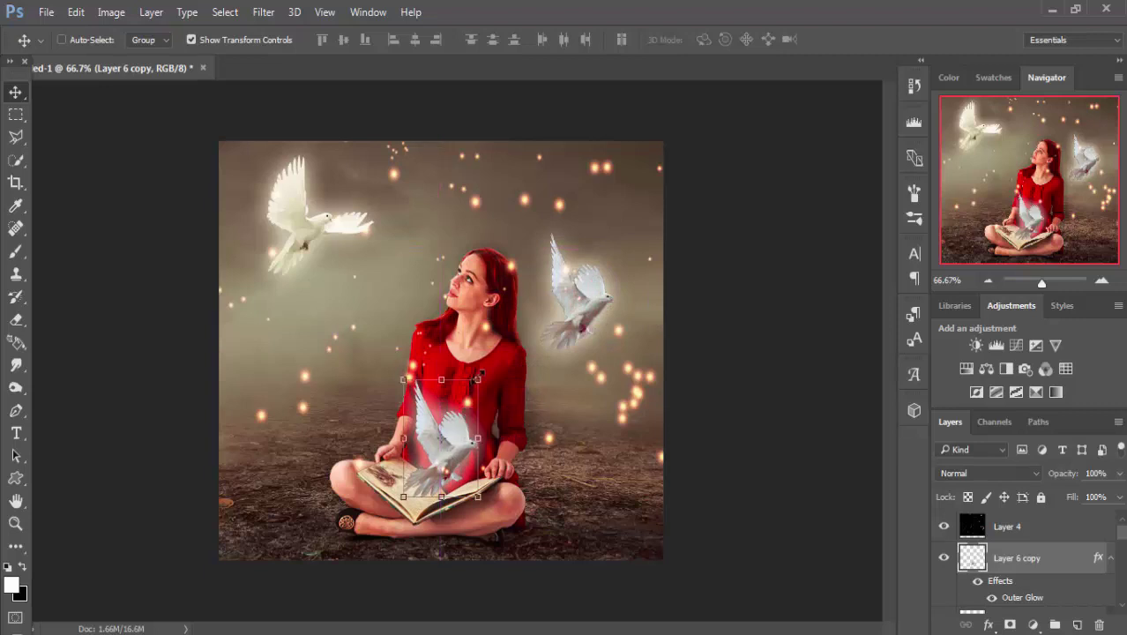
# - Shrink the dove copy and position it over the lap above the book
pyautogui.moveTo(480, 371); pyautogui.dragTo(481, 373)
pyautogui.moveTo(471, 384); pyautogui.dragTo(468, 390)
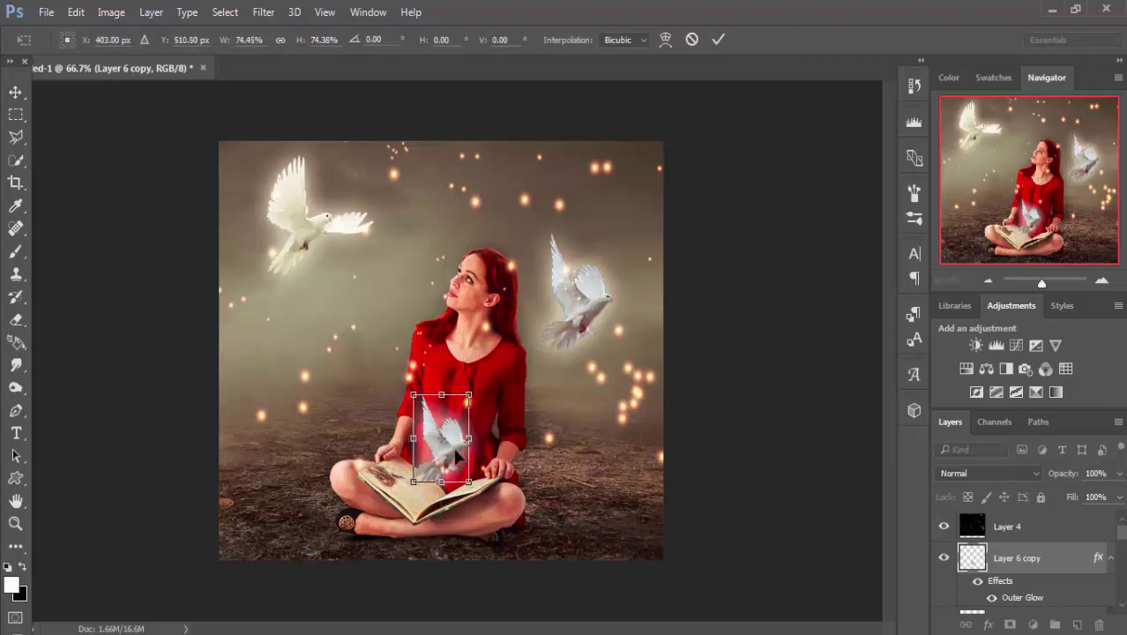
pyautogui.moveTo(453, 452); pyautogui.dragTo(479, 425)
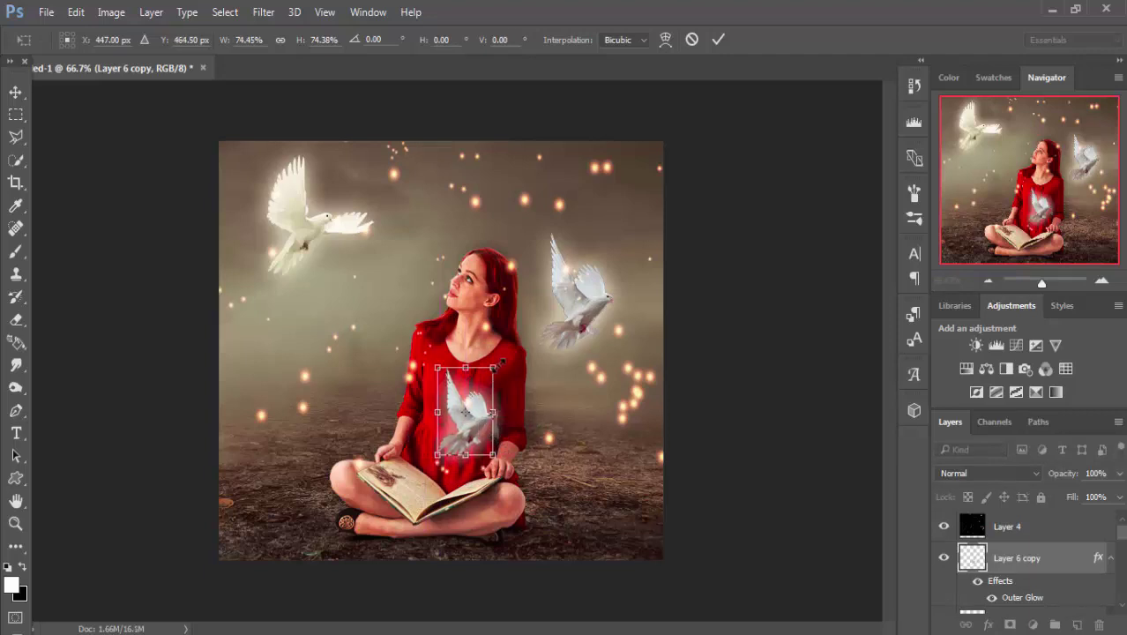
pyautogui.moveTo(496, 365); pyautogui.dragTo(489, 374)
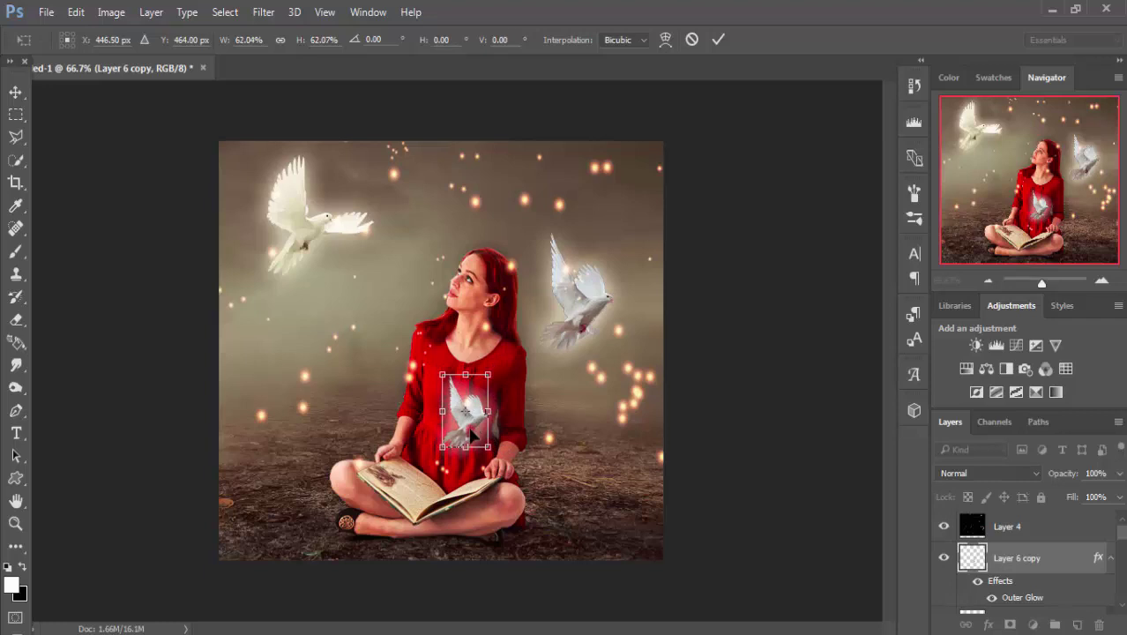
pyautogui.moveTo(472, 434)
pyautogui.mouseDown()
pyautogui.moveTo(502, 430)
pyautogui.moveTo(501, 411)
pyautogui.moveTo(561, 408)
pyautogui.moveTo(465, 455)
pyautogui.mouseUp()
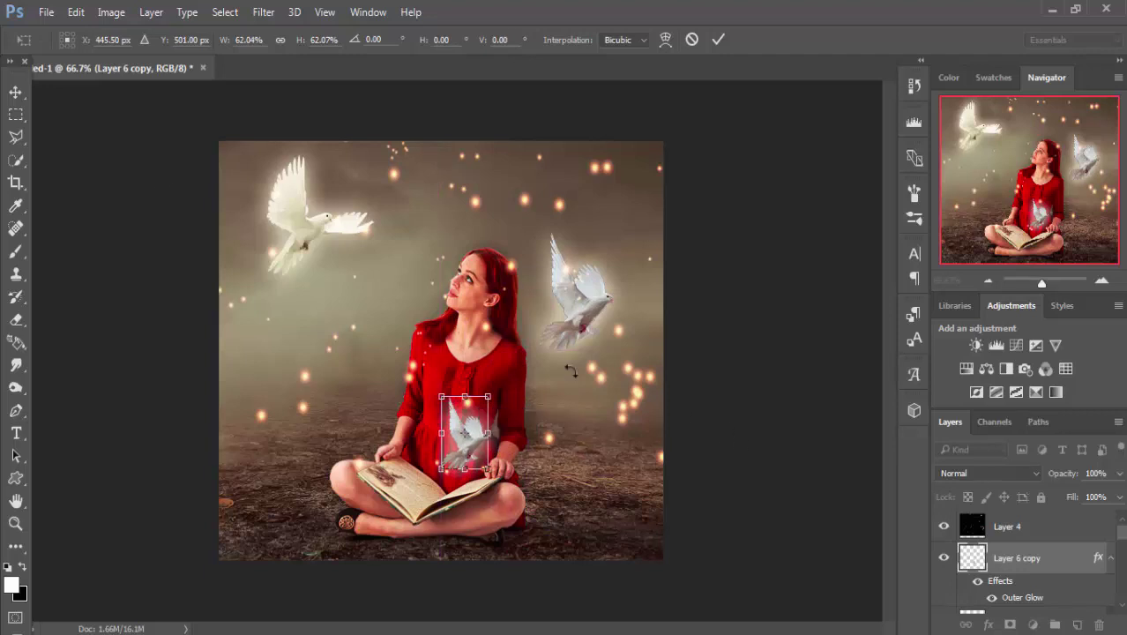
pyautogui.click(13, 91)
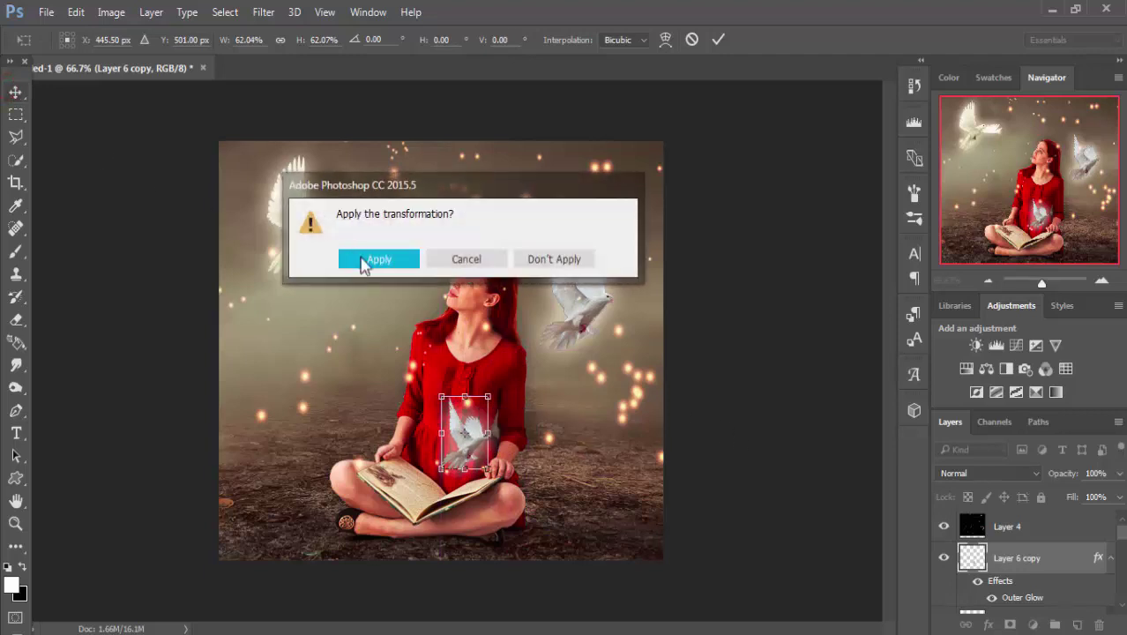
pyautogui.click(361, 258)
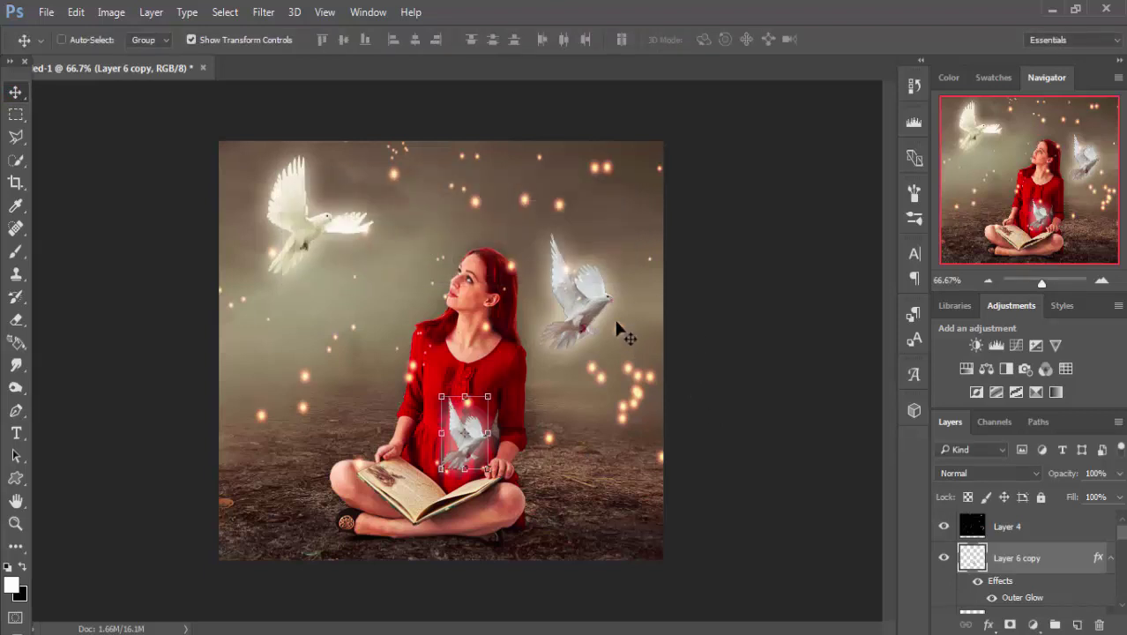
# - Zoom in, turn off Show Transform Controls, and select Layer 4
pyautogui.hotkey('ctrl', '+')
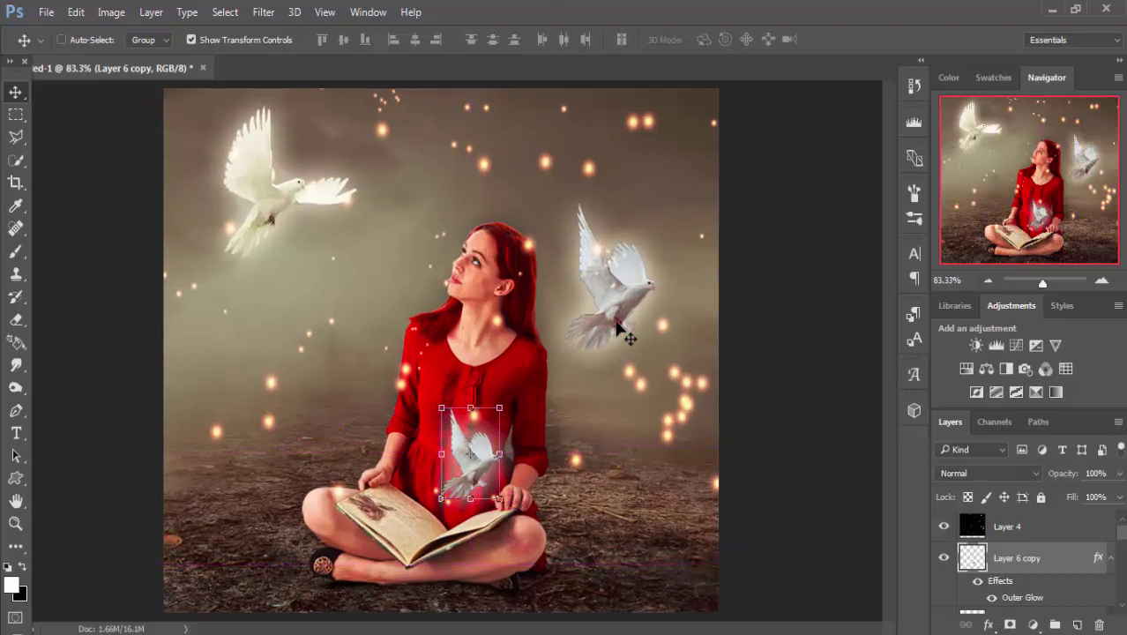
pyautogui.click(191, 40)
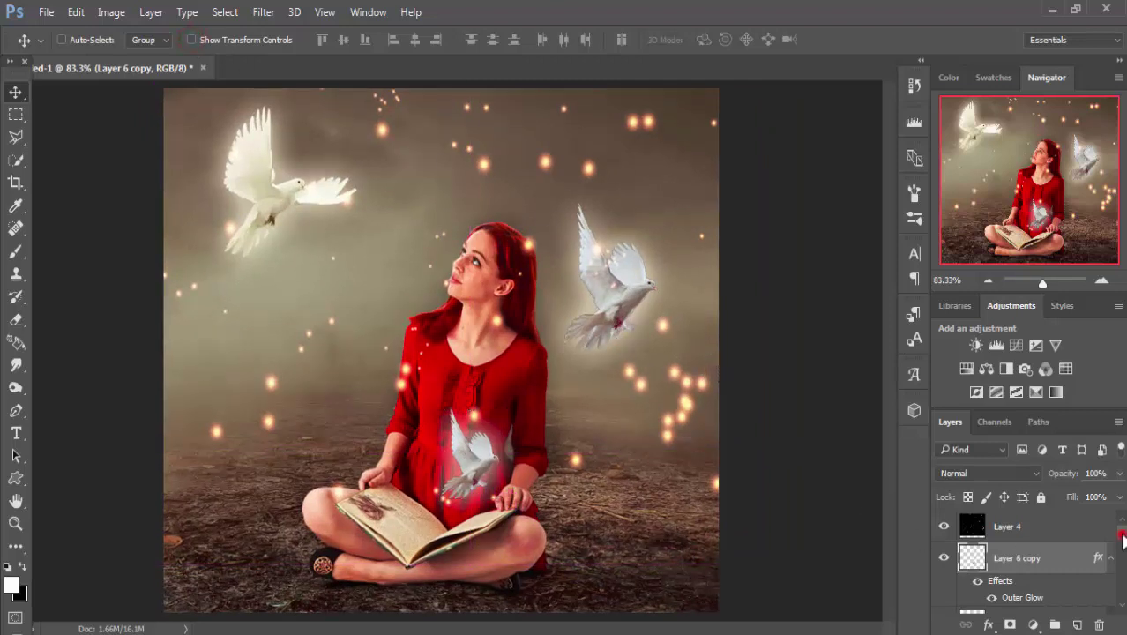
pyautogui.click(1059, 524)
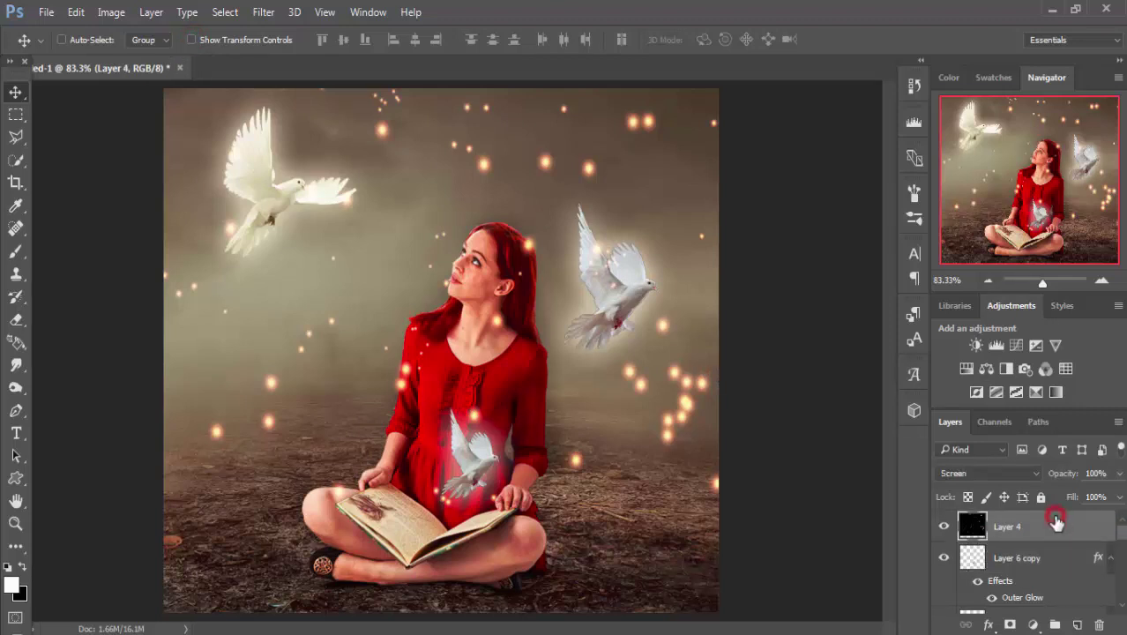
# - Add a Color Balance adjustment layer with Cyan-Red -10 and Yellow-Blue -4
pyautogui.click(1034, 624)
pyautogui.click(974, 430)
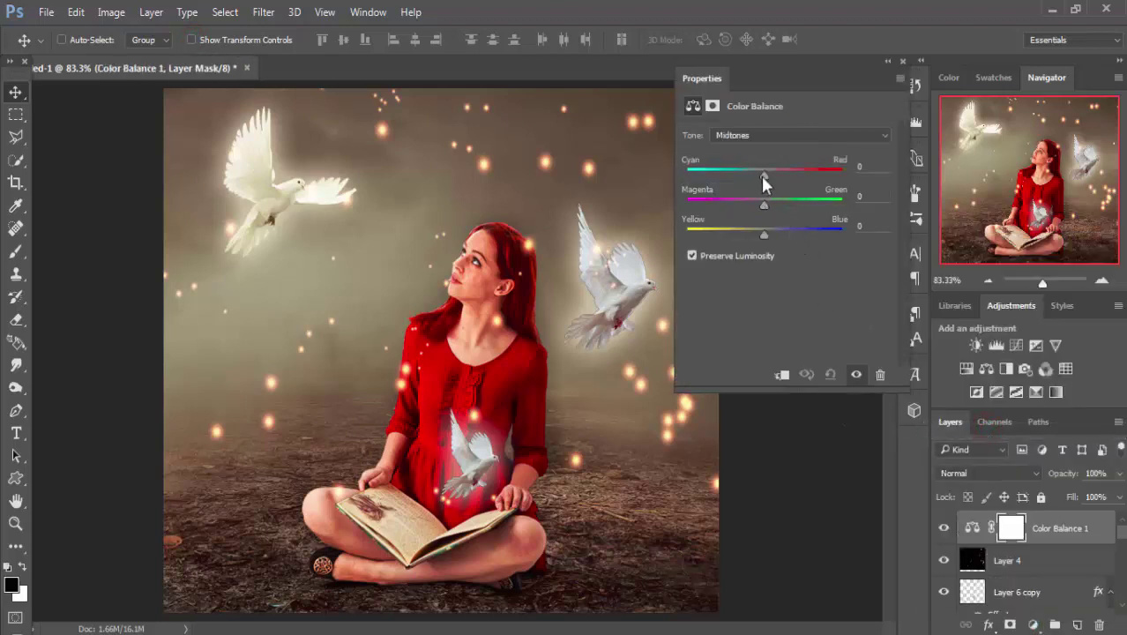
pyautogui.moveTo(762, 176); pyautogui.dragTo(776, 175)
pyautogui.moveTo(764, 231); pyautogui.dragTo(761, 232)
pyautogui.click(900, 55)
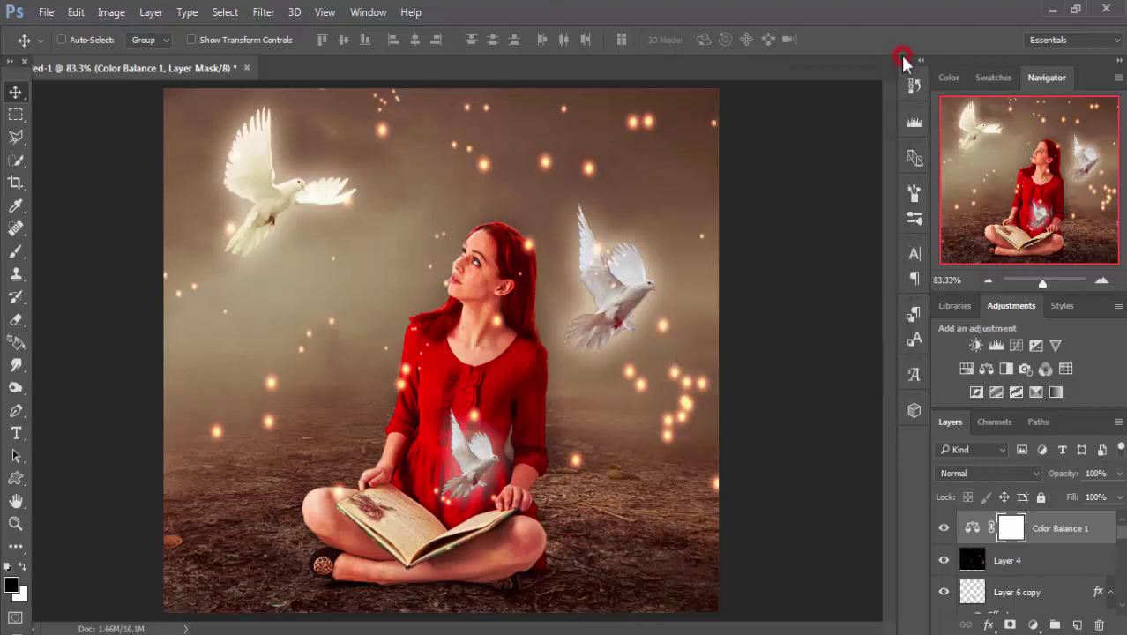
# - Add a Vibrance adjustment layer with Vibrance +8 and Saturation -2
pyautogui.rightClick(1059, 527)
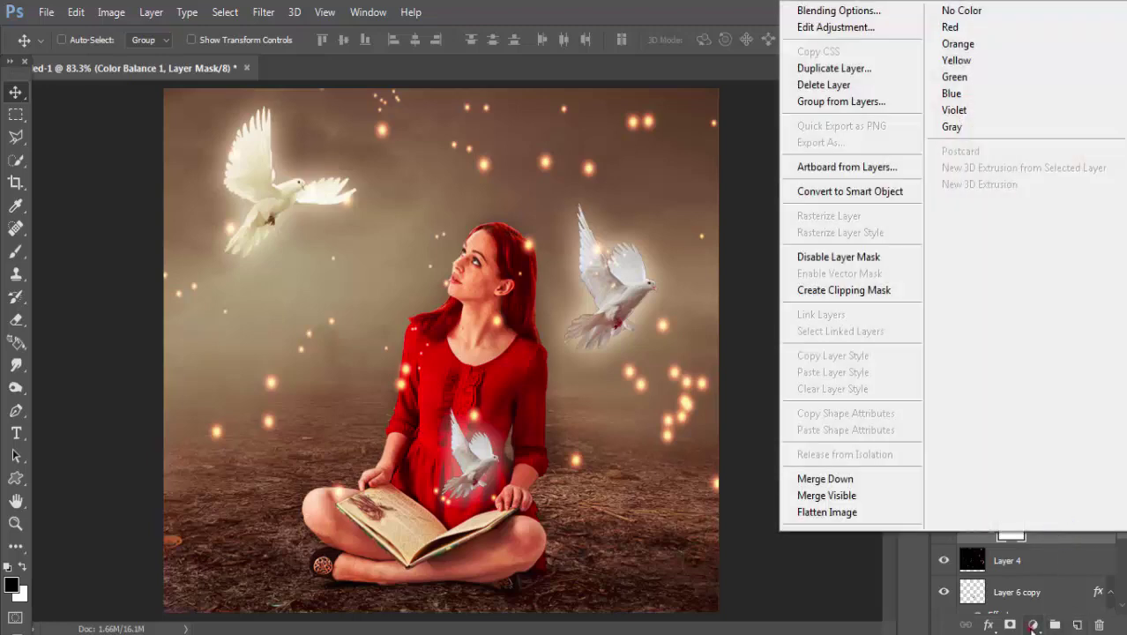
pyautogui.click(1033, 625)
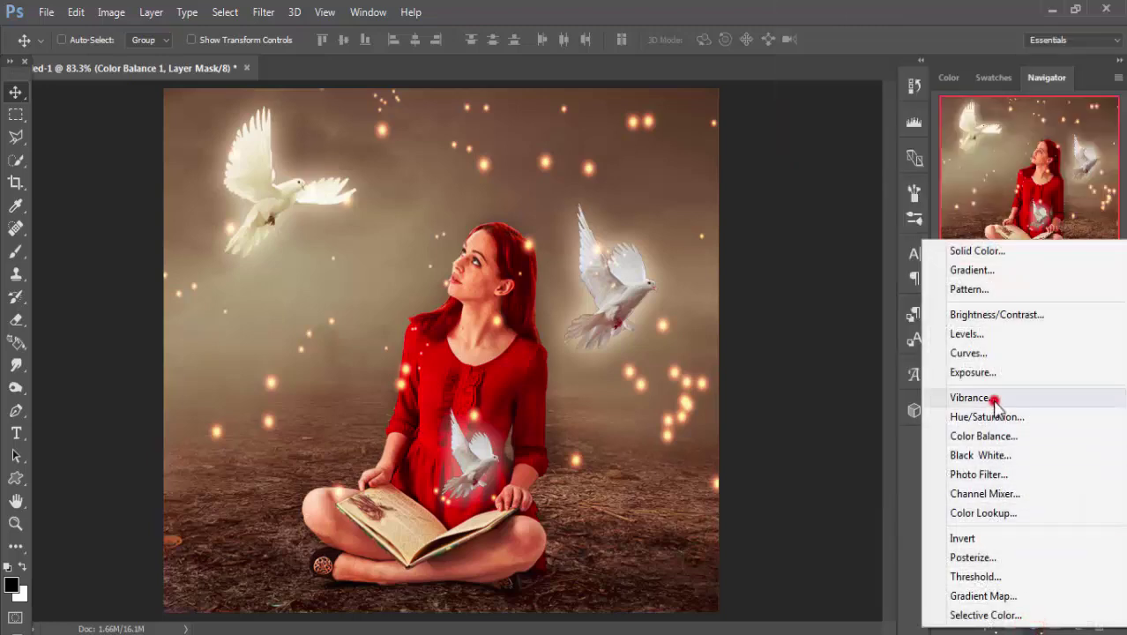
pyautogui.click(971, 398)
pyautogui.moveTo(786, 151); pyautogui.dragTo(791, 148)
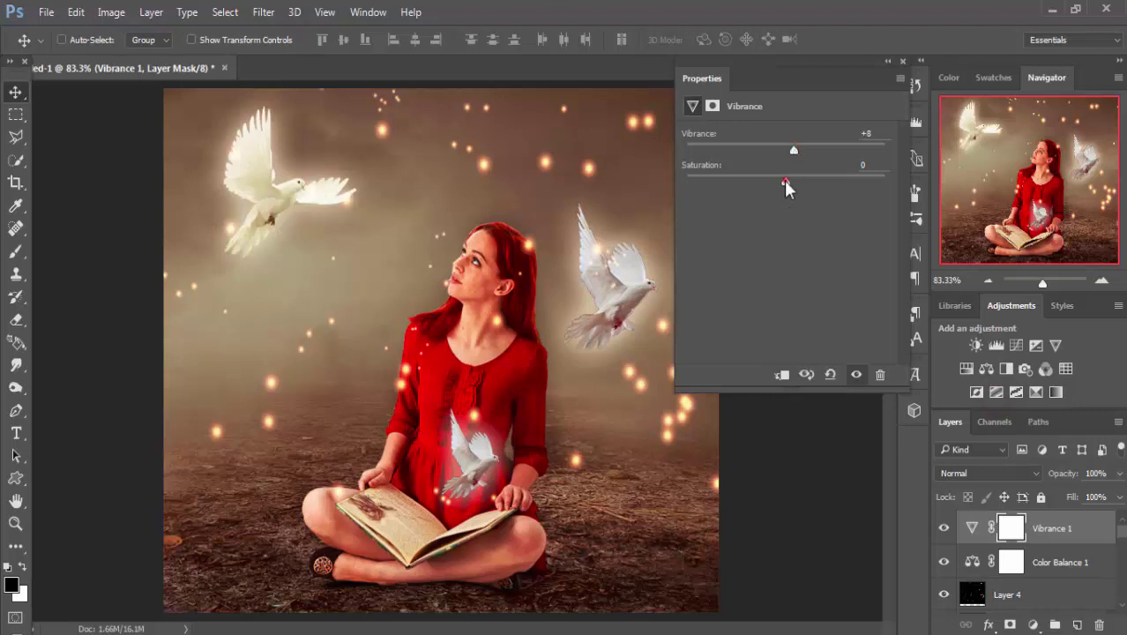
pyautogui.moveTo(786, 182)
pyautogui.mouseDown()
pyautogui.moveTo(797, 181)
pyautogui.moveTo(783, 180)
pyautogui.mouseUp()
pyautogui.click(902, 62)
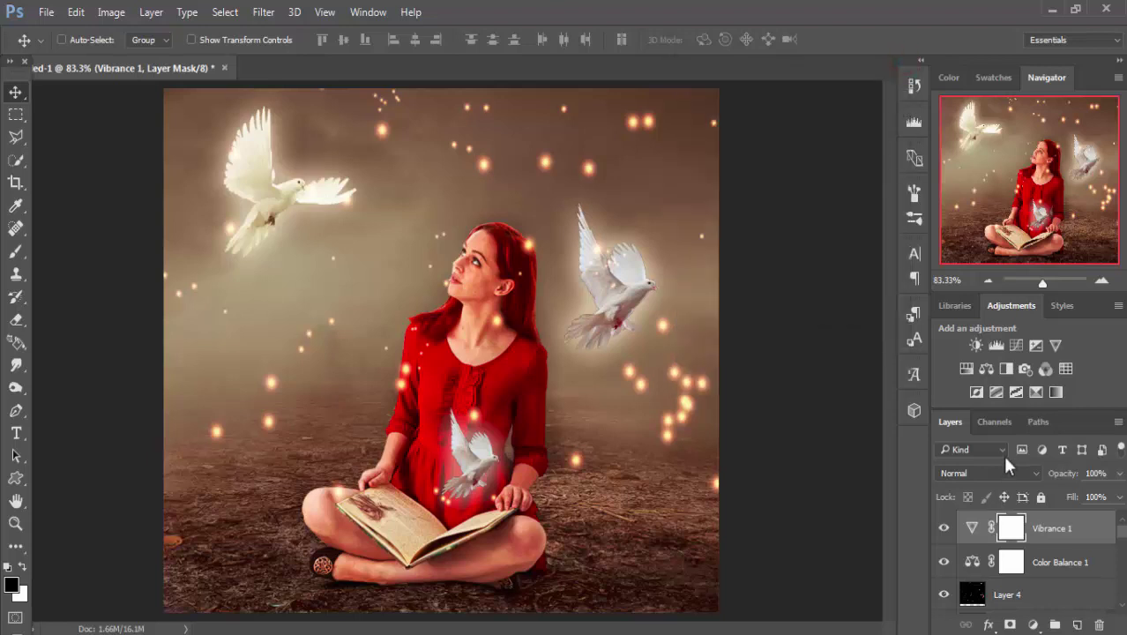
# - Add a Curves adjustment layer with the midpoint raised to brighten the image
pyautogui.click(1033, 626)
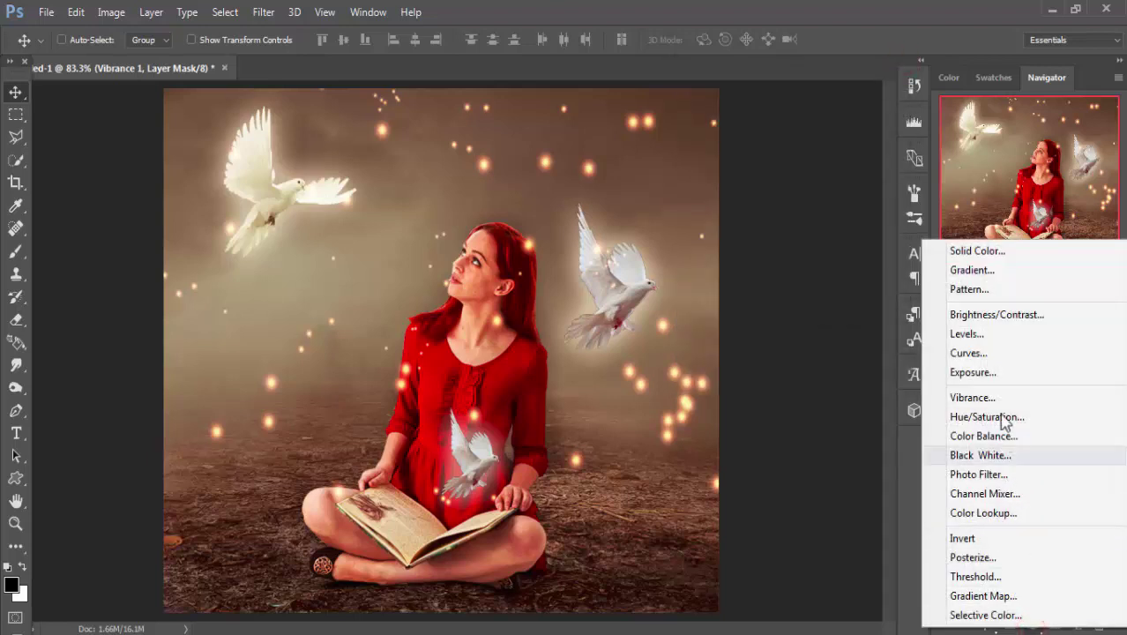
pyautogui.click(994, 353)
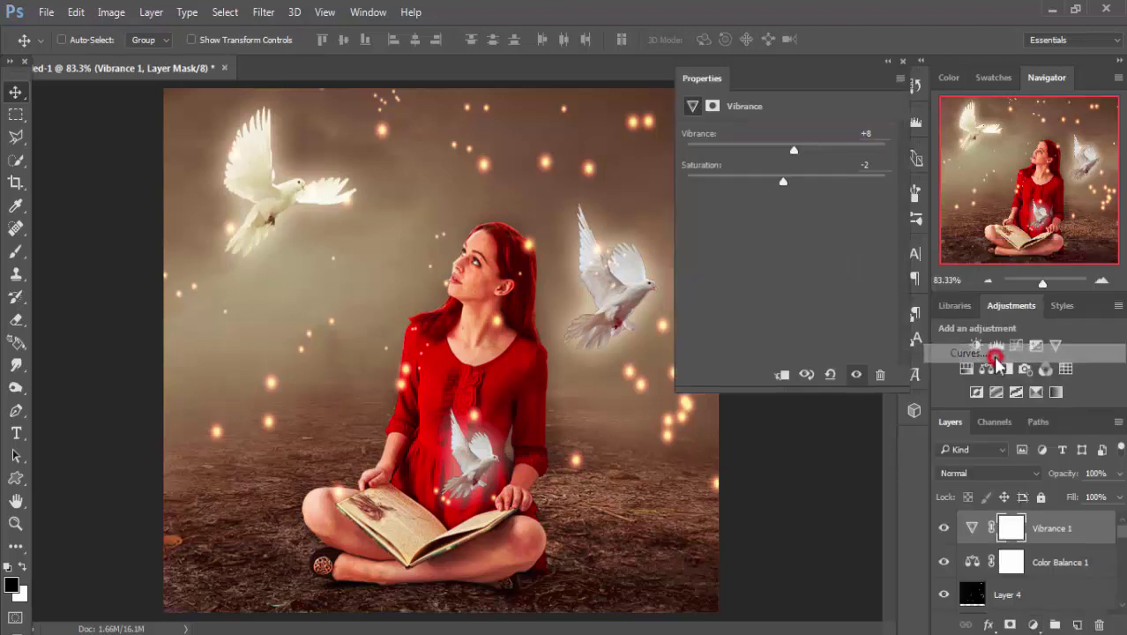
pyautogui.moveTo(811, 250); pyautogui.dragTo(816, 238)
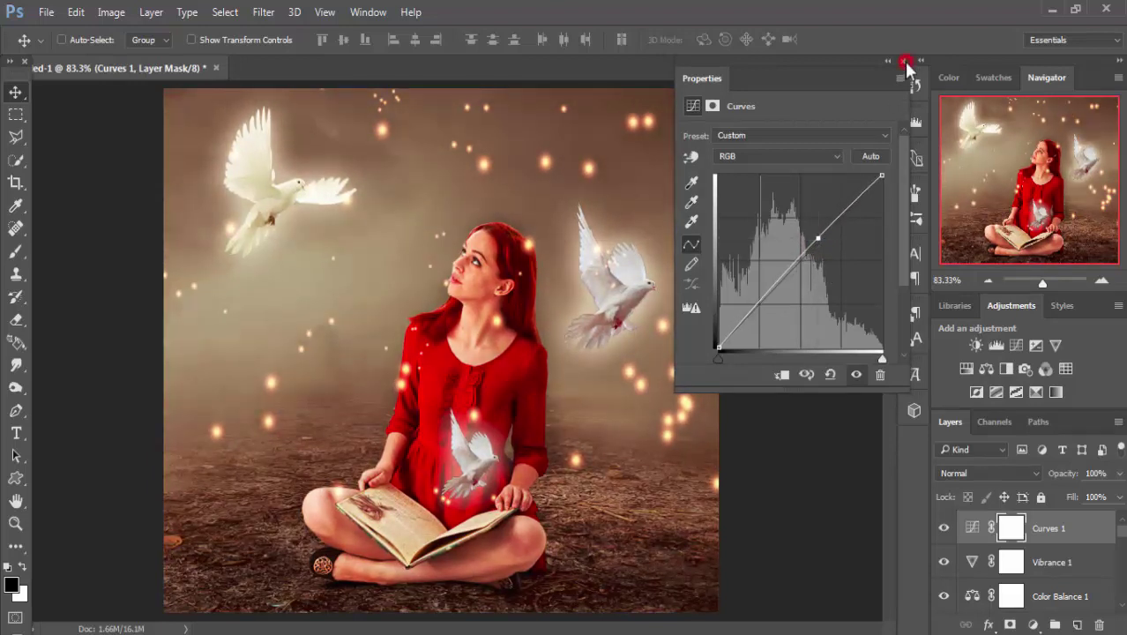
pyautogui.click(905, 62)
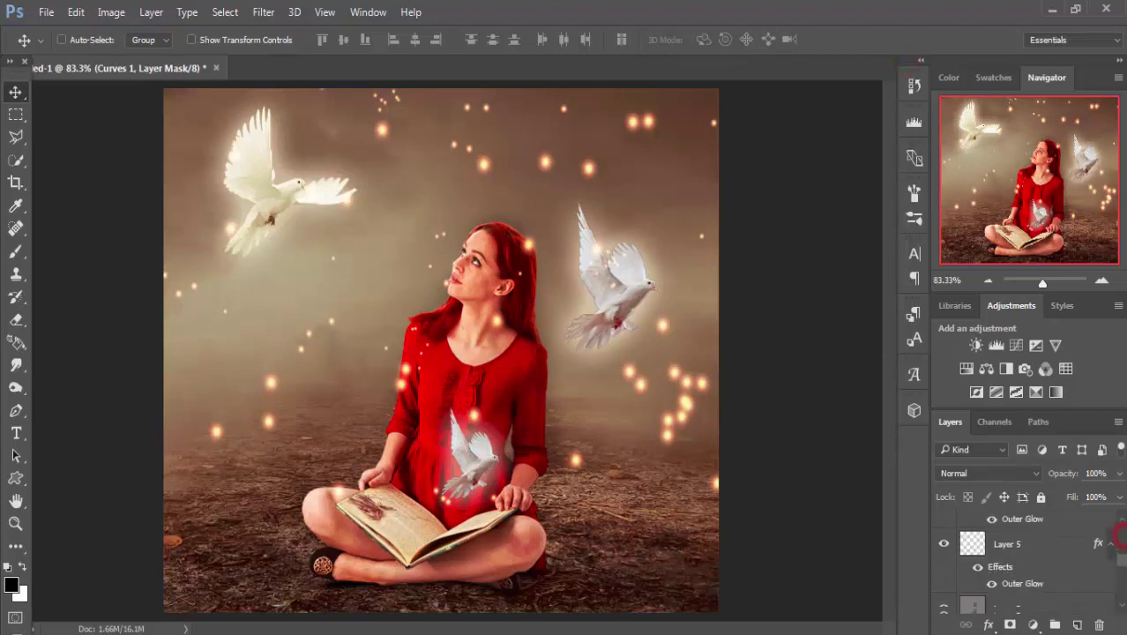
# - Merge the Nik Collection layer with Layer 2 copy using Merge Layers
pyautogui.moveTo(1124, 535); pyautogui.dragTo(1122, 574)
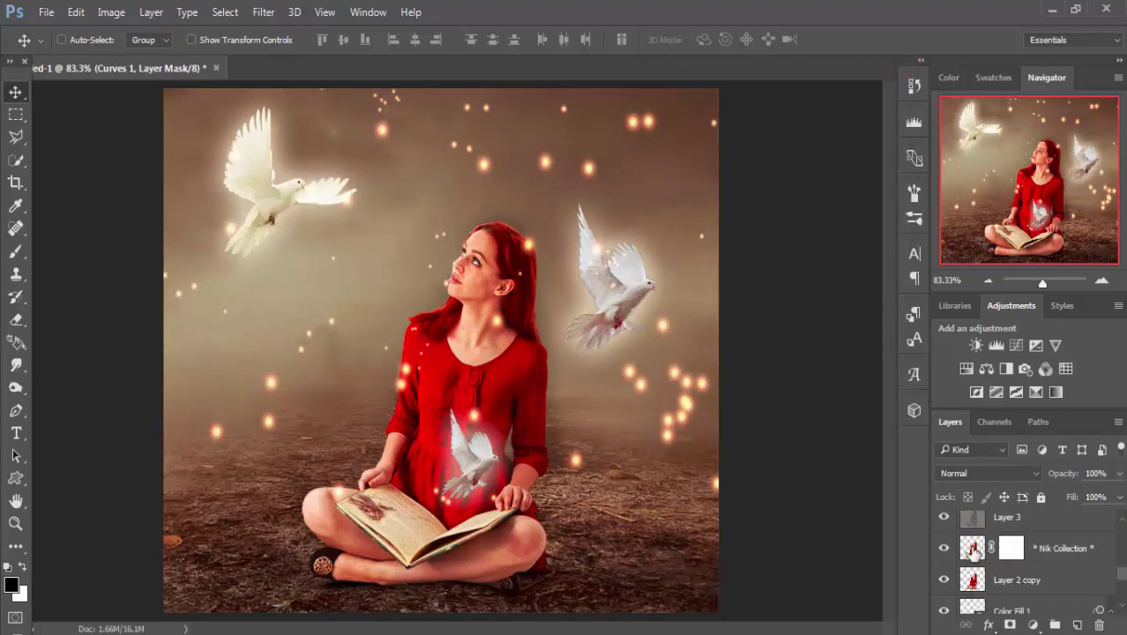
pyautogui.click(1052, 549)
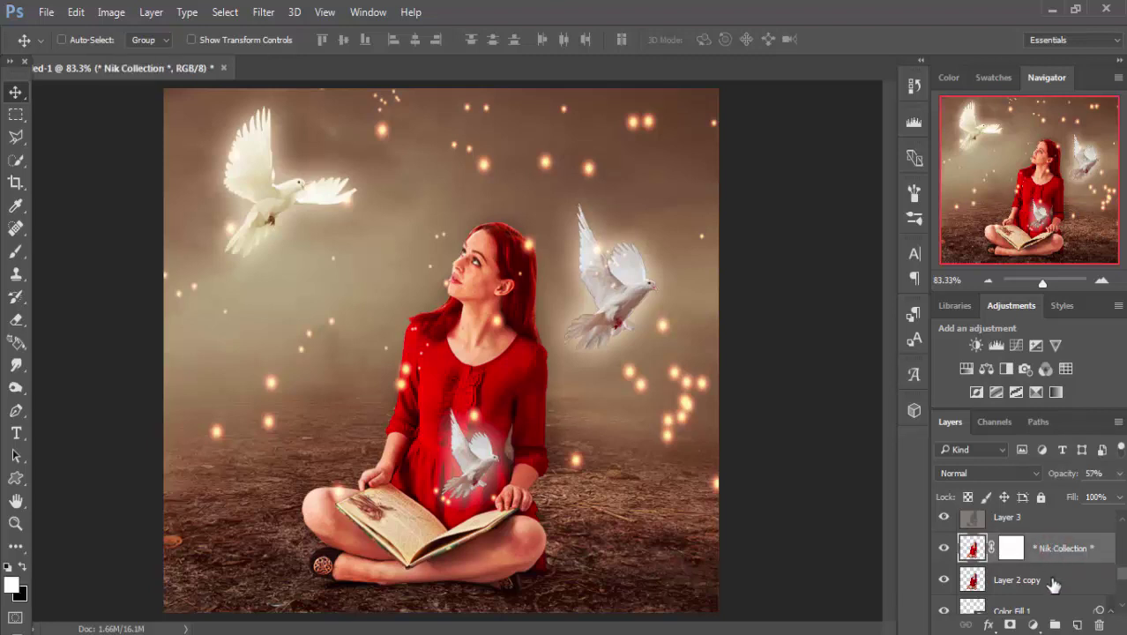
pyautogui.rightClick(1054, 553)
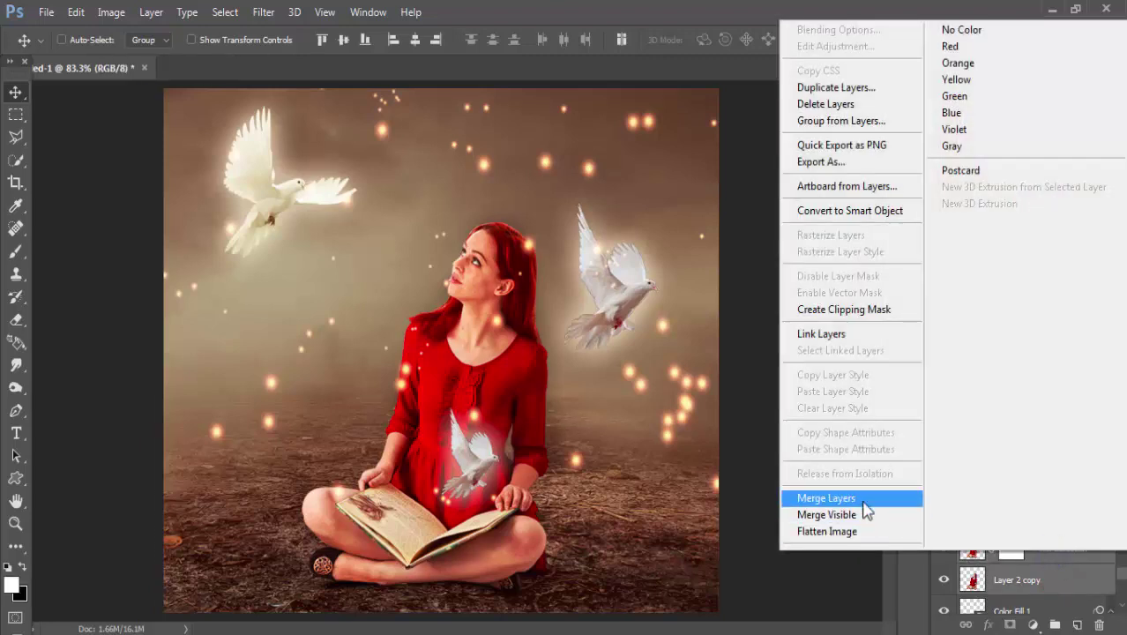
pyautogui.click(862, 501)
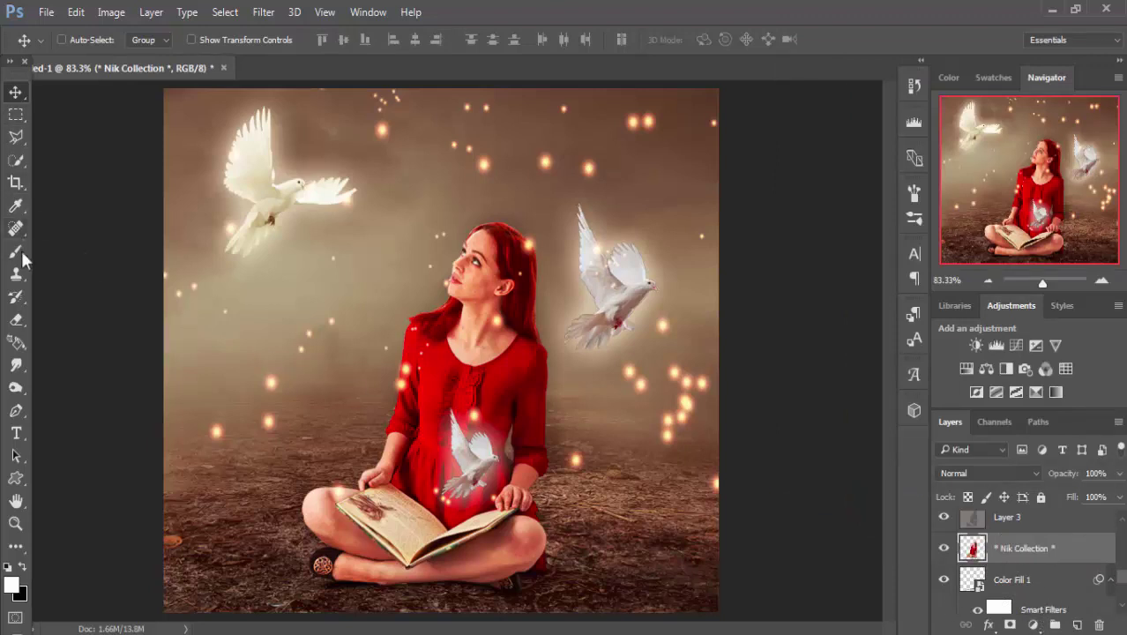
# - With the Smudge tool at 73% strength, smear the right hair edge outward into the fog
pyautogui.click(18, 366)
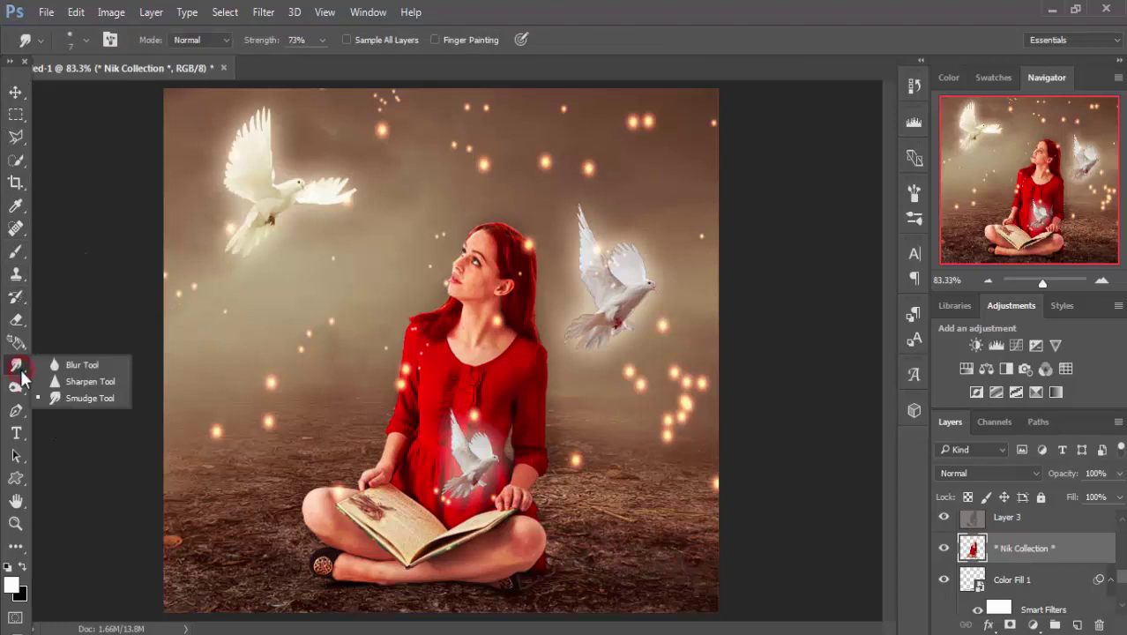
pyautogui.click(99, 399)
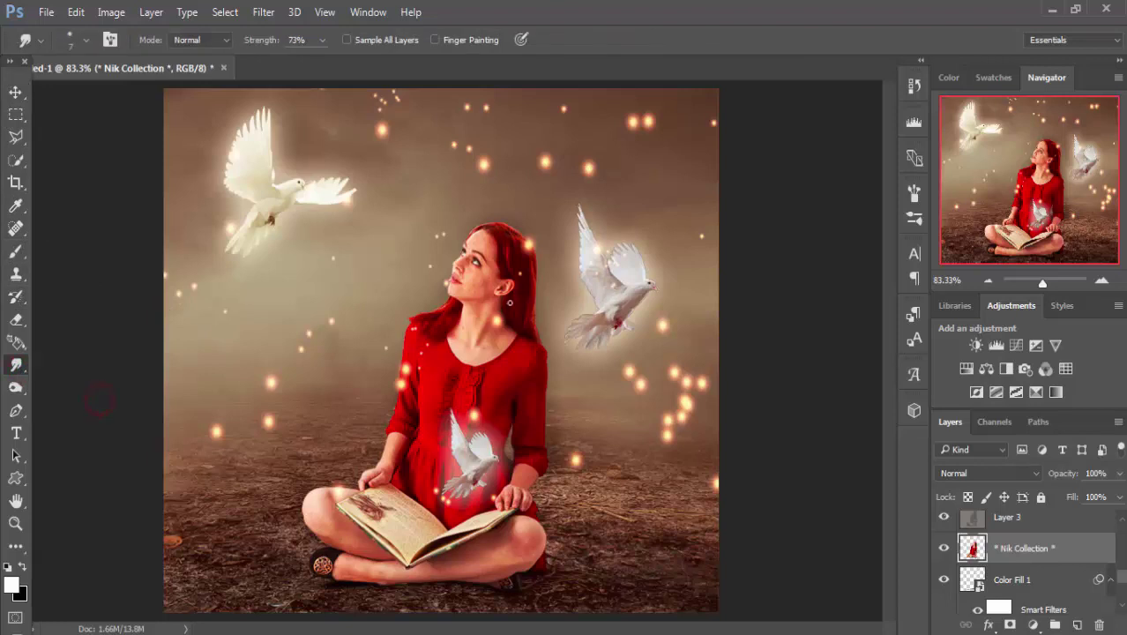
pyautogui.scroll(3, 524, 294)
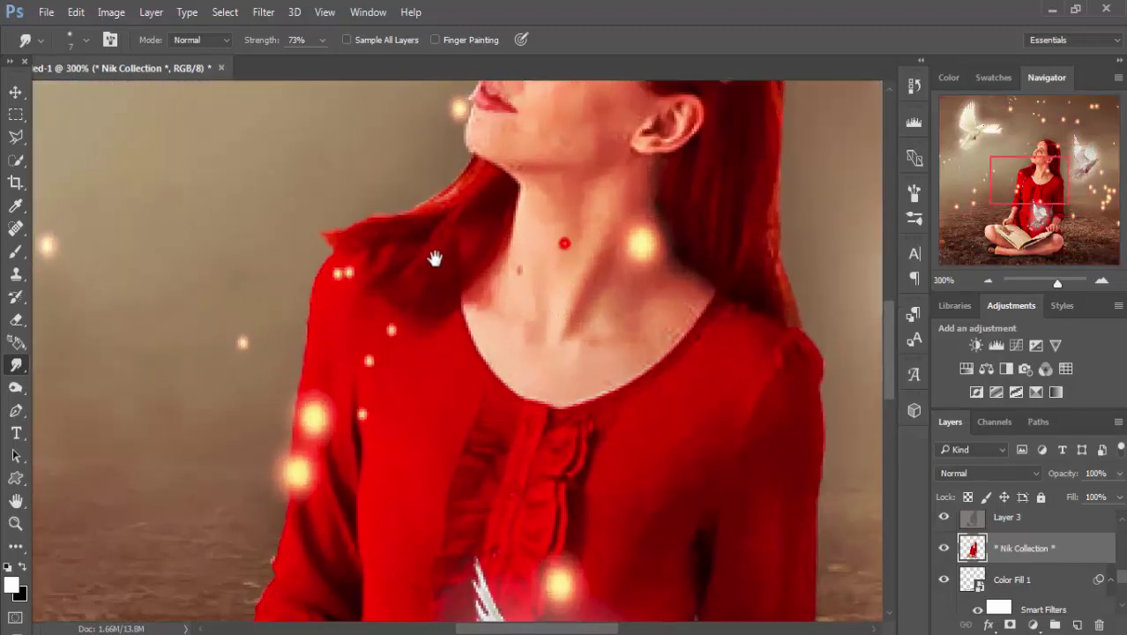
pyautogui.moveTo(554, 244); pyautogui.dragTo(297, 347)
pyautogui.moveTo(424, 291); pyautogui.dragTo(371, 392)
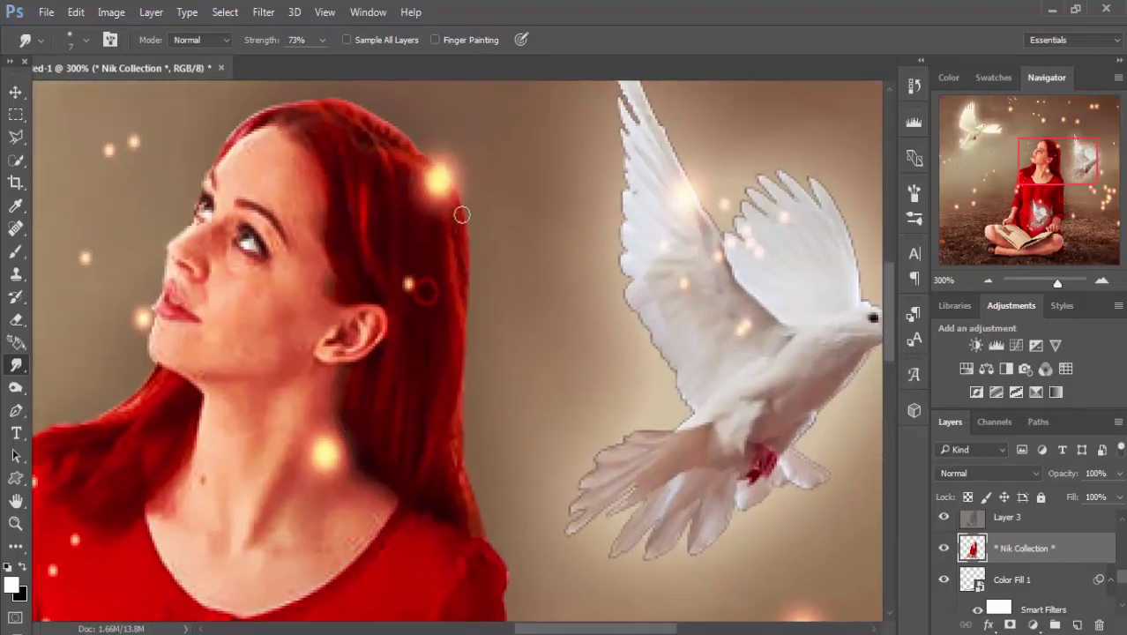
pyautogui.moveTo(455, 210)
pyautogui.mouseDown()
pyautogui.moveTo(473, 260)
pyautogui.moveTo(469, 300)
pyautogui.mouseUp()
pyautogui.moveTo(445, 234); pyautogui.dragTo(471, 319)
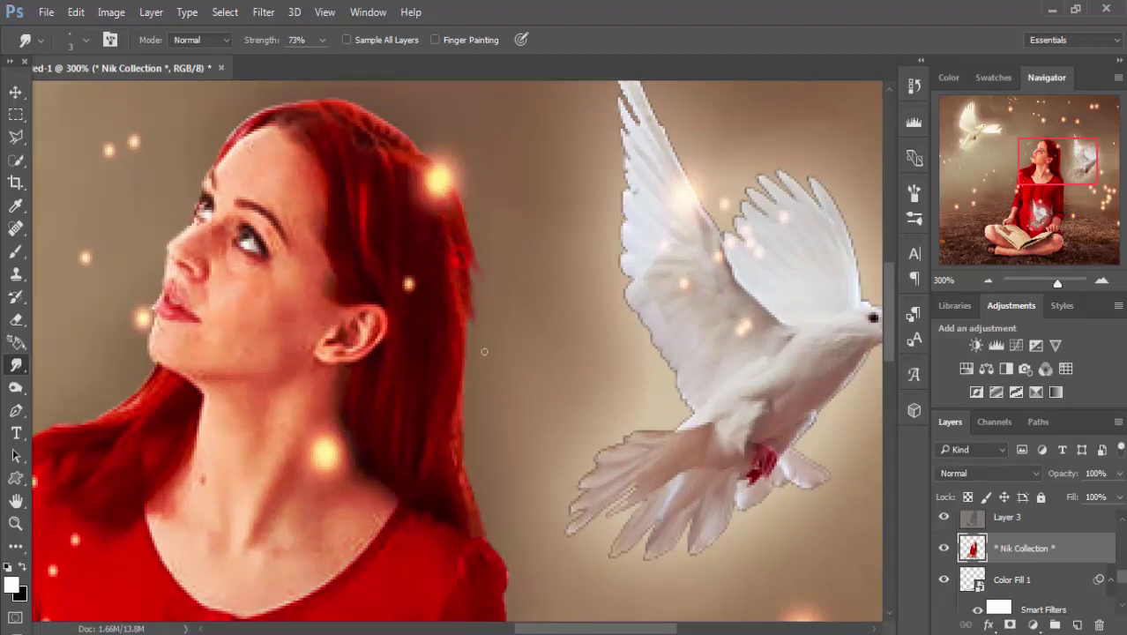
pyautogui.moveTo(456, 260); pyautogui.dragTo(467, 388)
pyautogui.moveTo(448, 313); pyautogui.dragTo(466, 379)
pyautogui.moveTo(449, 287)
pyautogui.mouseDown()
pyautogui.moveTo(473, 366)
pyautogui.moveTo(474, 325)
pyautogui.mouseUp()
pyautogui.moveTo(452, 231); pyautogui.dragTo(471, 264)
pyautogui.moveTo(450, 205); pyautogui.dragTo(481, 331)
pyautogui.moveTo(463, 282)
pyautogui.mouseDown()
pyautogui.moveTo(485, 366)
pyautogui.moveTo(461, 366)
pyautogui.moveTo(468, 441)
pyautogui.mouseUp()
# - Smudge the lower hair edge, the hair under the chin and above the forehead
pyautogui.moveTo(450, 388); pyautogui.dragTo(488, 531)
pyautogui.moveTo(449, 422)
pyautogui.mouseDown()
pyautogui.moveTo(469, 523)
pyautogui.moveTo(488, 501)
pyautogui.mouseUp()
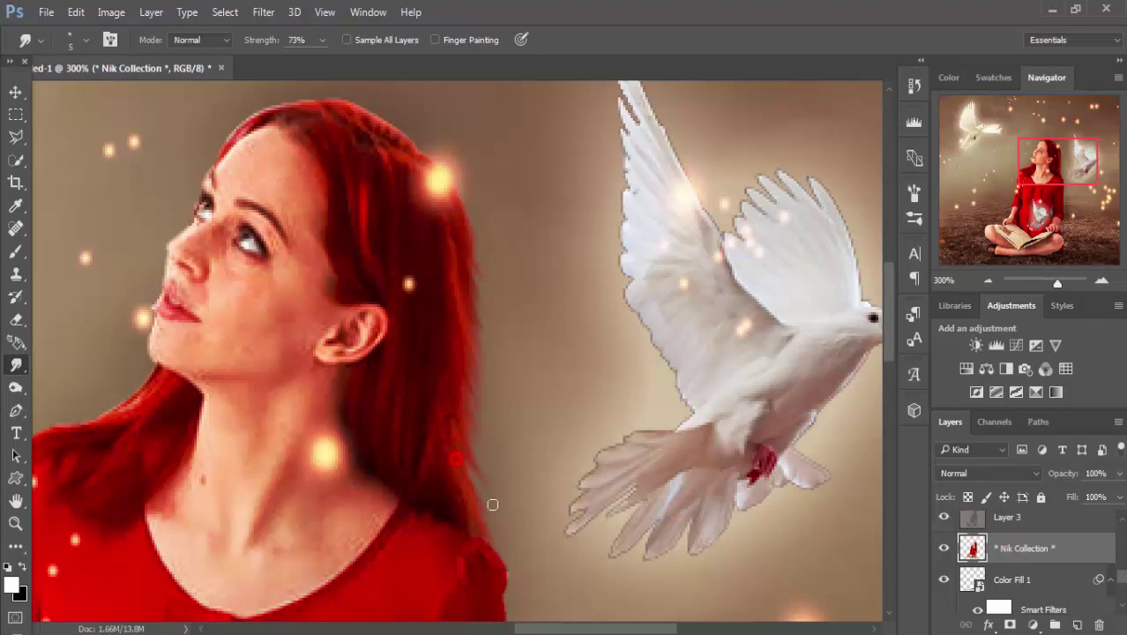
pyautogui.moveTo(457, 381); pyautogui.dragTo(478, 427)
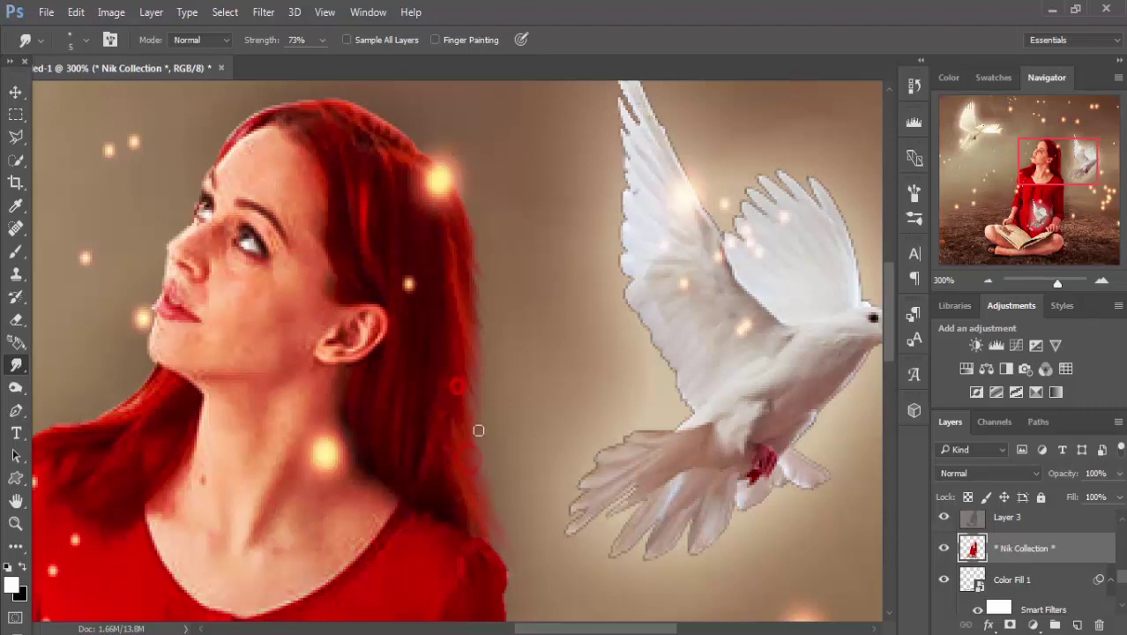
pyautogui.moveTo(457, 361)
pyautogui.mouseDown()
pyautogui.moveTo(516, 528)
pyautogui.moveTo(460, 440)
pyautogui.moveTo(513, 574)
pyautogui.mouseUp()
pyautogui.moveTo(481, 533); pyautogui.dragTo(504, 558)
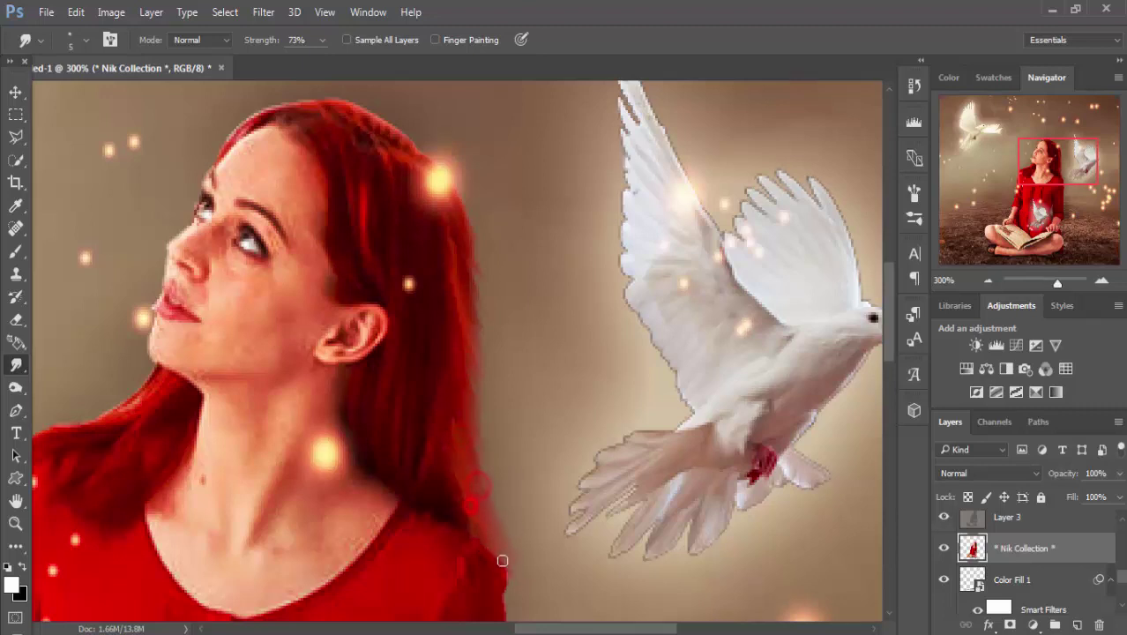
pyautogui.moveTo(493, 475); pyautogui.dragTo(488, 469)
pyautogui.moveTo(459, 313)
pyautogui.mouseDown()
pyautogui.moveTo(487, 429)
pyautogui.moveTo(452, 231)
pyautogui.moveTo(486, 309)
pyautogui.moveTo(461, 260)
pyautogui.mouseUp()
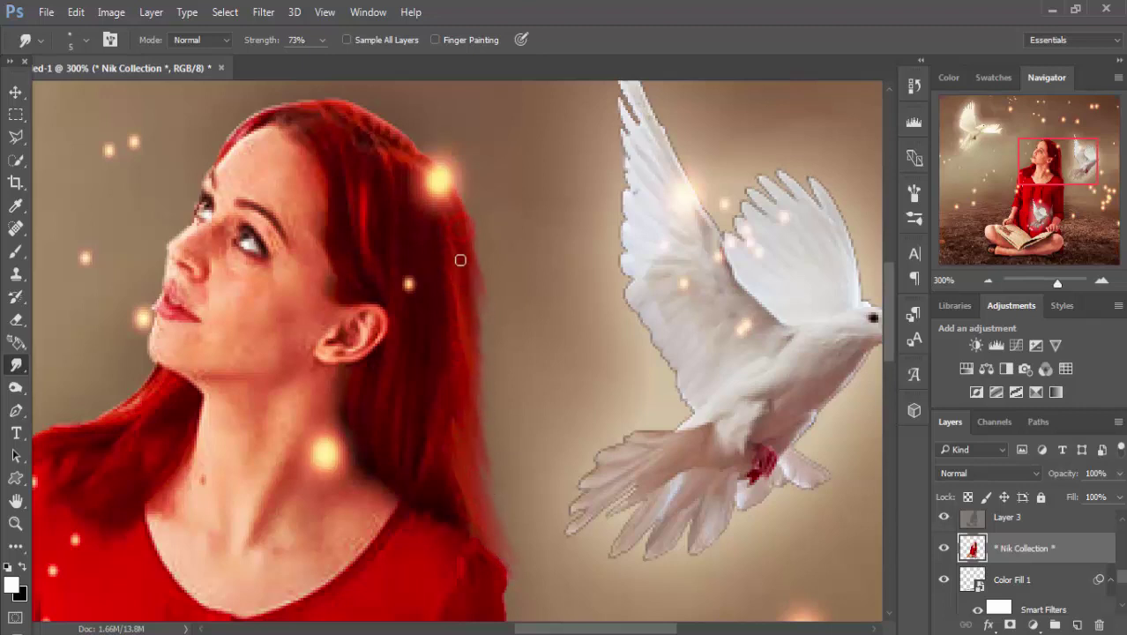
pyautogui.click(460, 257)
pyautogui.moveTo(156, 372)
pyautogui.mouseDown()
pyautogui.moveTo(79, 418)
pyautogui.moveTo(168, 379)
pyautogui.moveTo(97, 417)
pyautogui.moveTo(163, 364)
pyautogui.mouseUp()
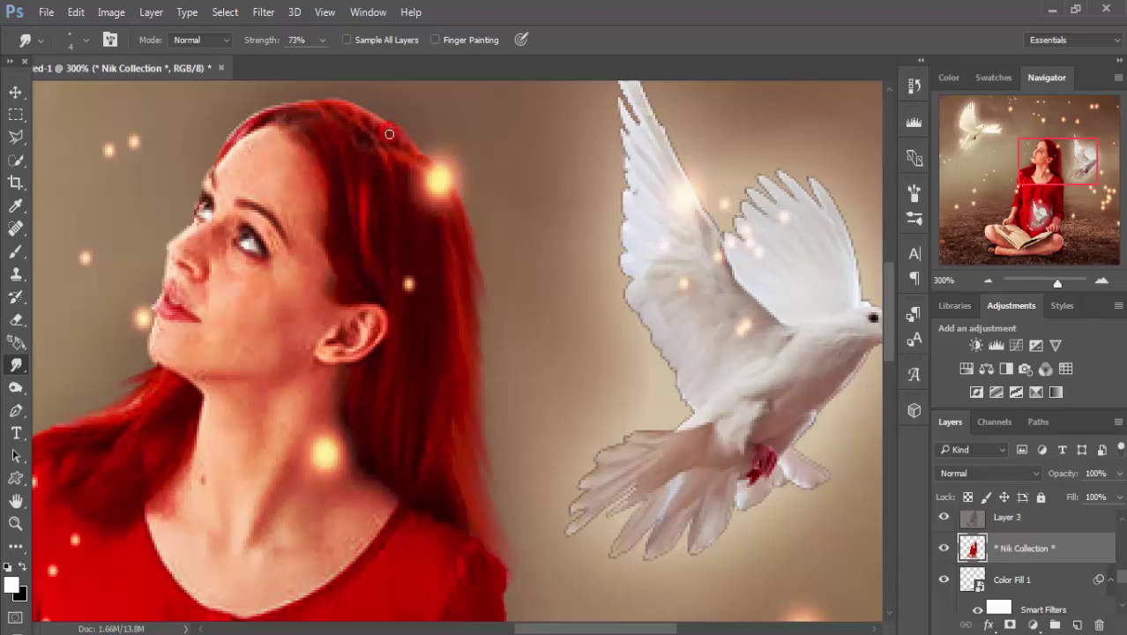
pyautogui.moveTo(378, 120)
pyautogui.mouseDown()
pyautogui.moveTo(335, 99)
pyautogui.moveTo(293, 103)
pyautogui.moveTo(258, 112)
pyautogui.moveTo(219, 159)
pyautogui.moveTo(231, 145)
pyautogui.mouseUp()
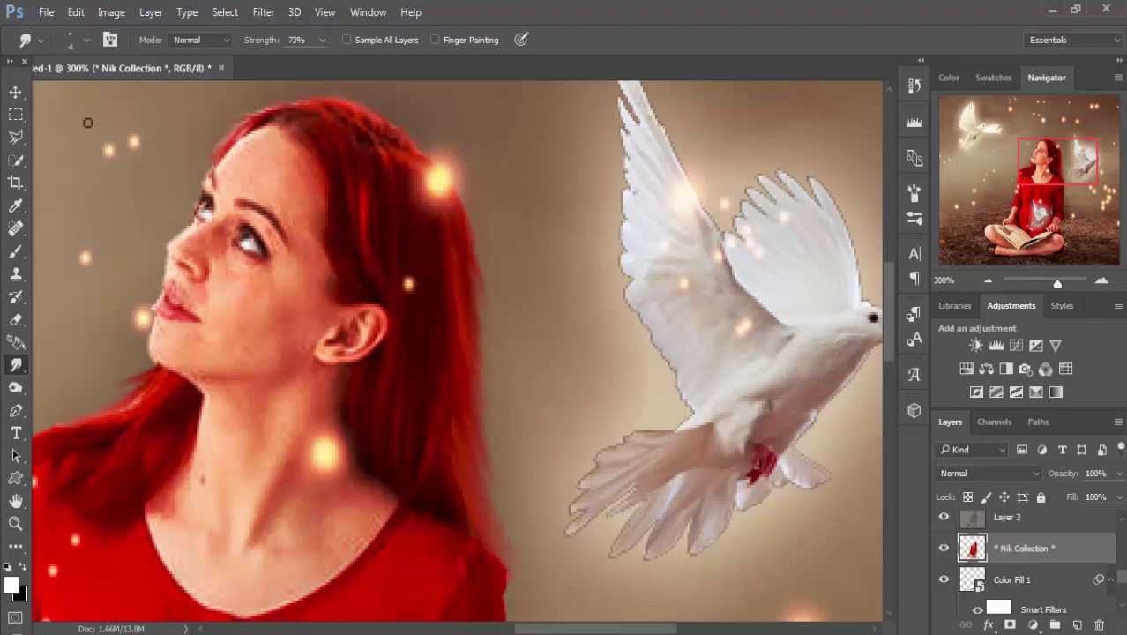
# - Select Curves 1 and stamp all visible layers into a merged Layer 7 for Camera Raw
pyautogui.press('v')
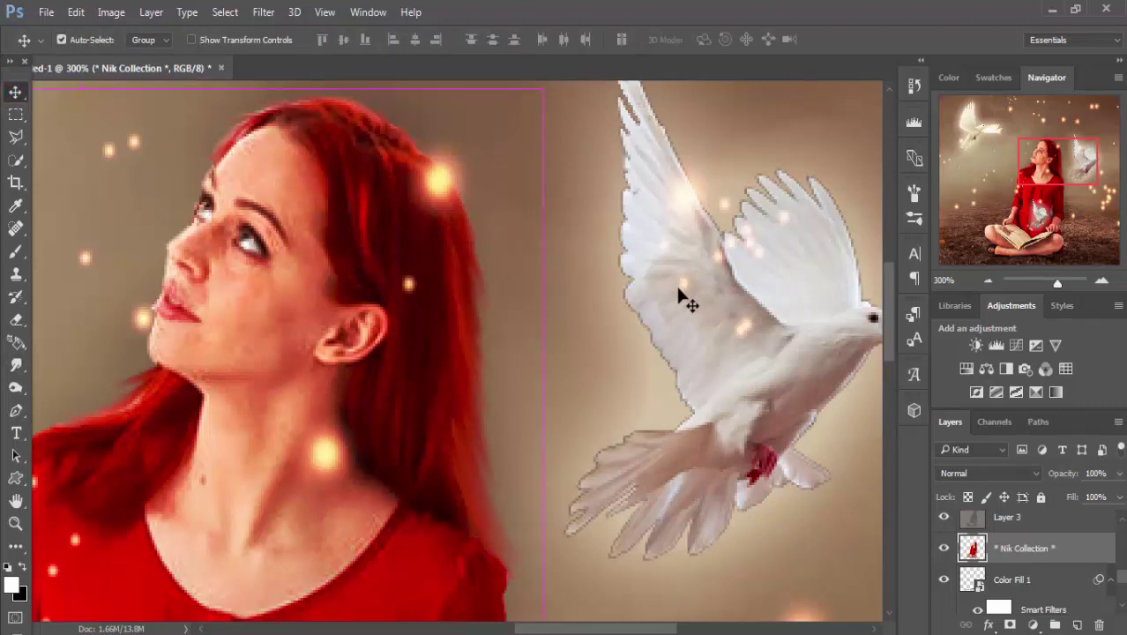
pyautogui.hotkey('ctrl', '0')
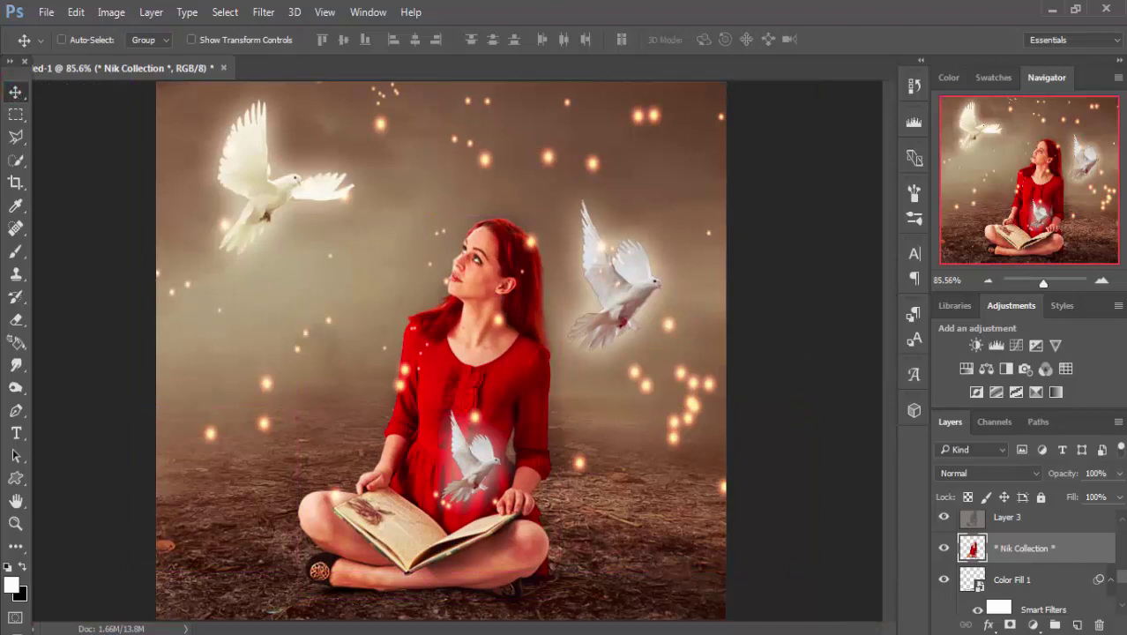
pyautogui.scroll(5, 1121, 587)
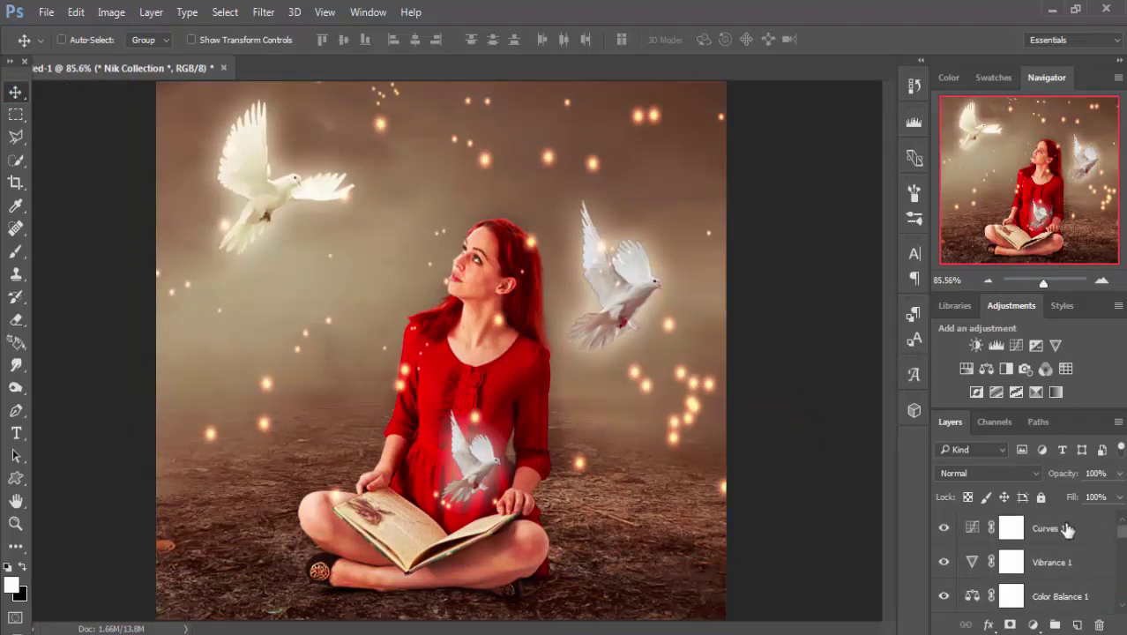
pyautogui.click(1068, 527)
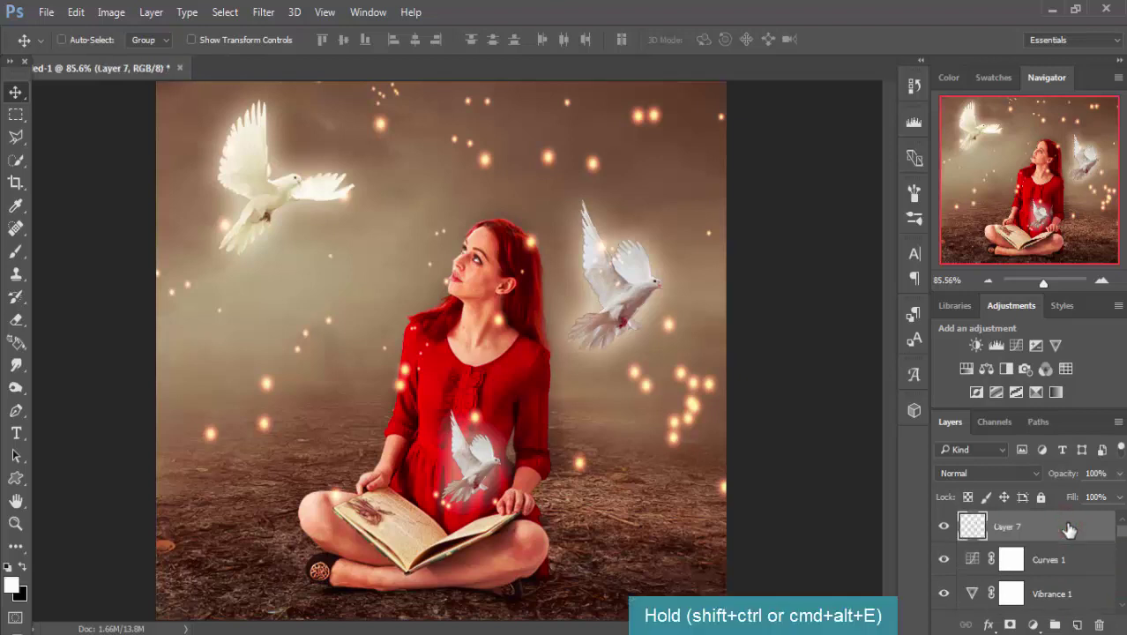
pyautogui.hotkey('ctrl', 'shift', 'alt', 'e')
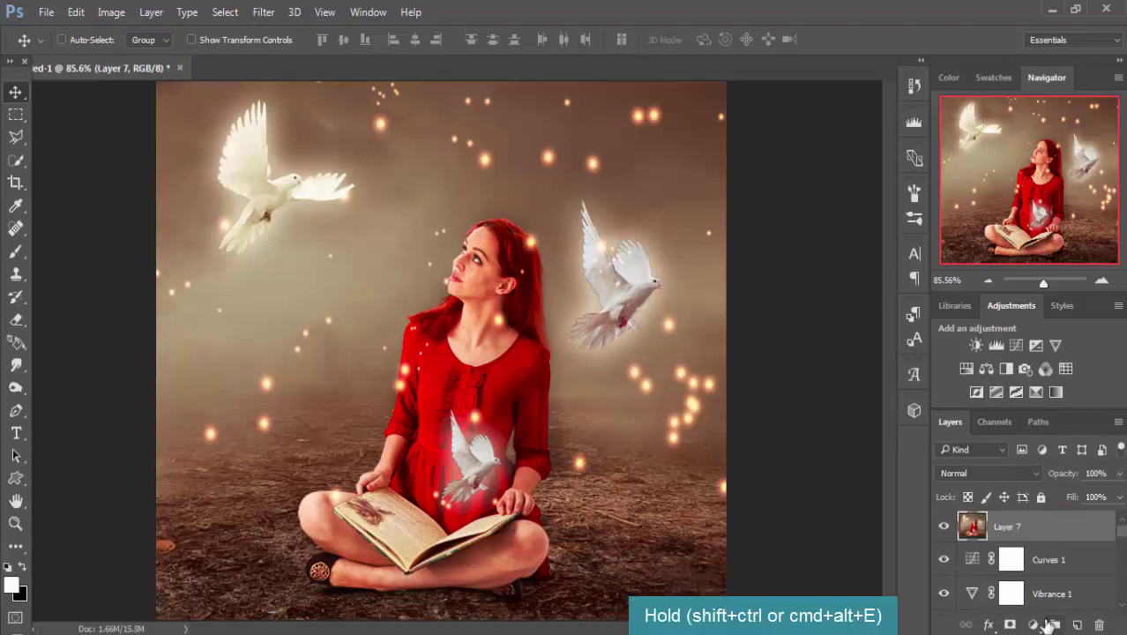
pyautogui.click(1048, 532)
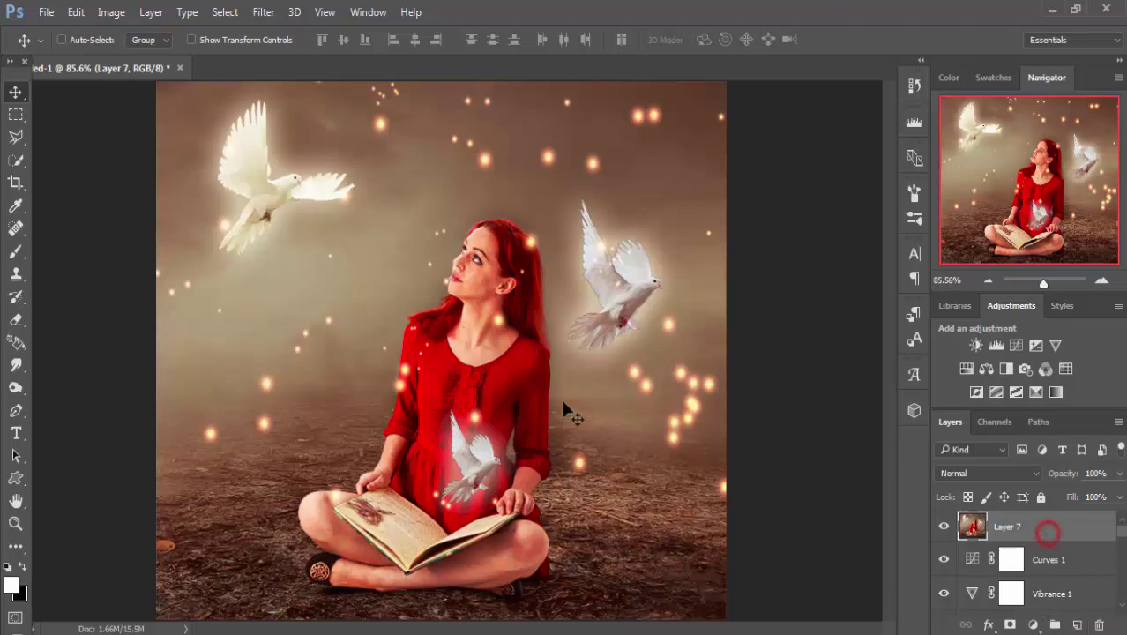
pyautogui.click(265, 12)
pyautogui.moveTo(280, 272)
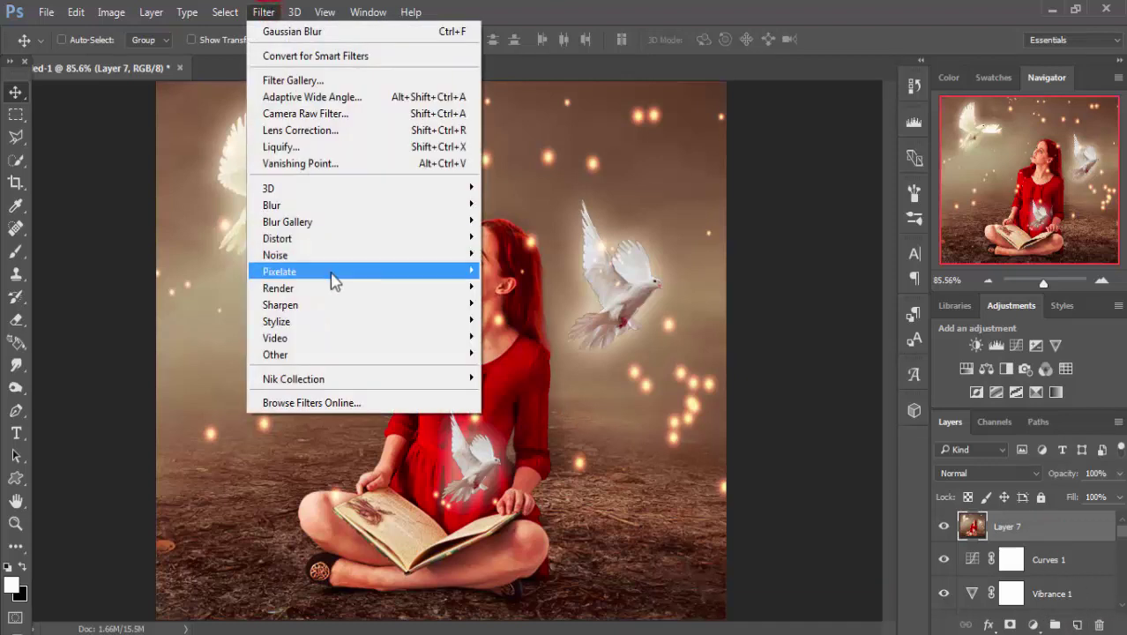
# - In Camera Raw set Temperature +6, Exposure -0.05, Clarity +13, Highlights +4, Vibrance +9
pyautogui.click(339, 113)
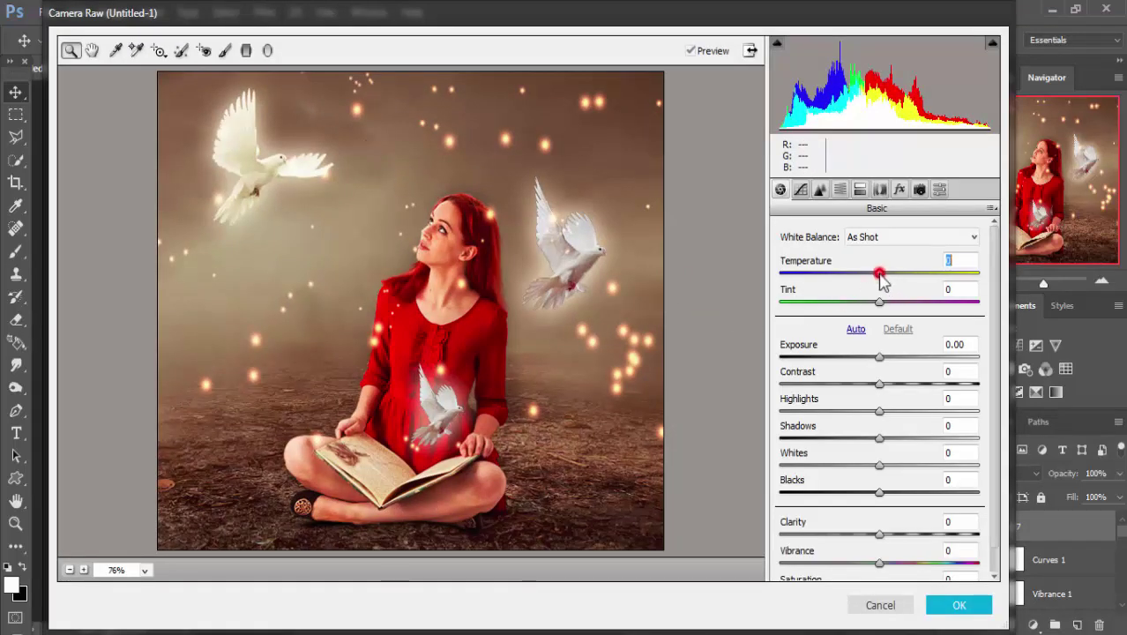
pyautogui.moveTo(883, 280); pyautogui.dragTo(888, 279)
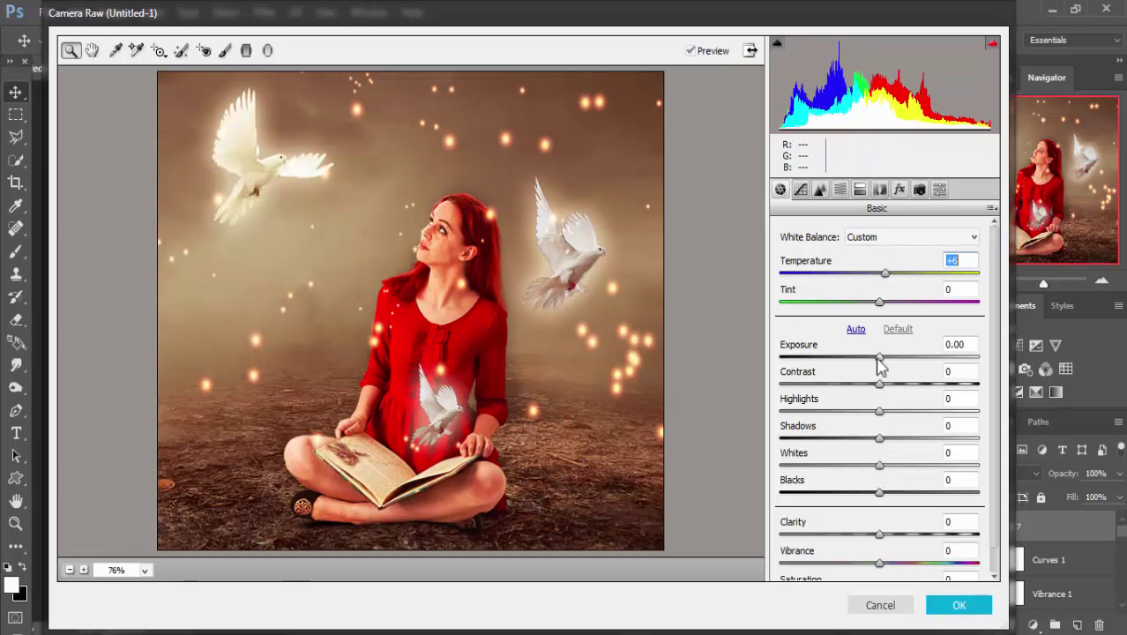
pyautogui.moveTo(880, 358); pyautogui.dragTo(883, 368)
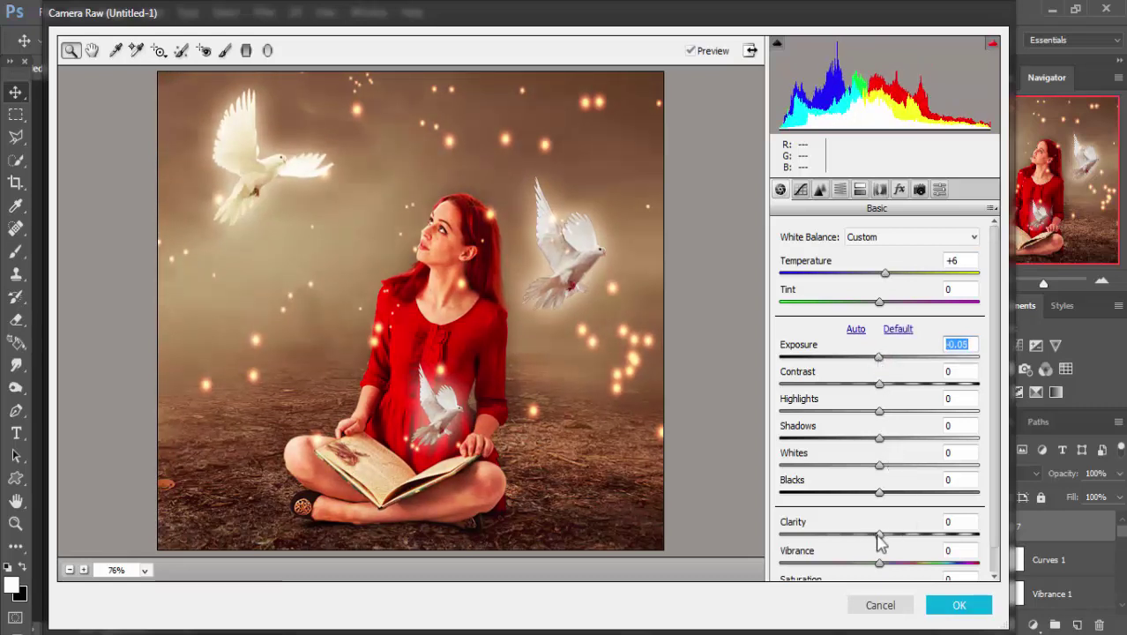
pyautogui.moveTo(880, 534); pyautogui.dragTo(894, 537)
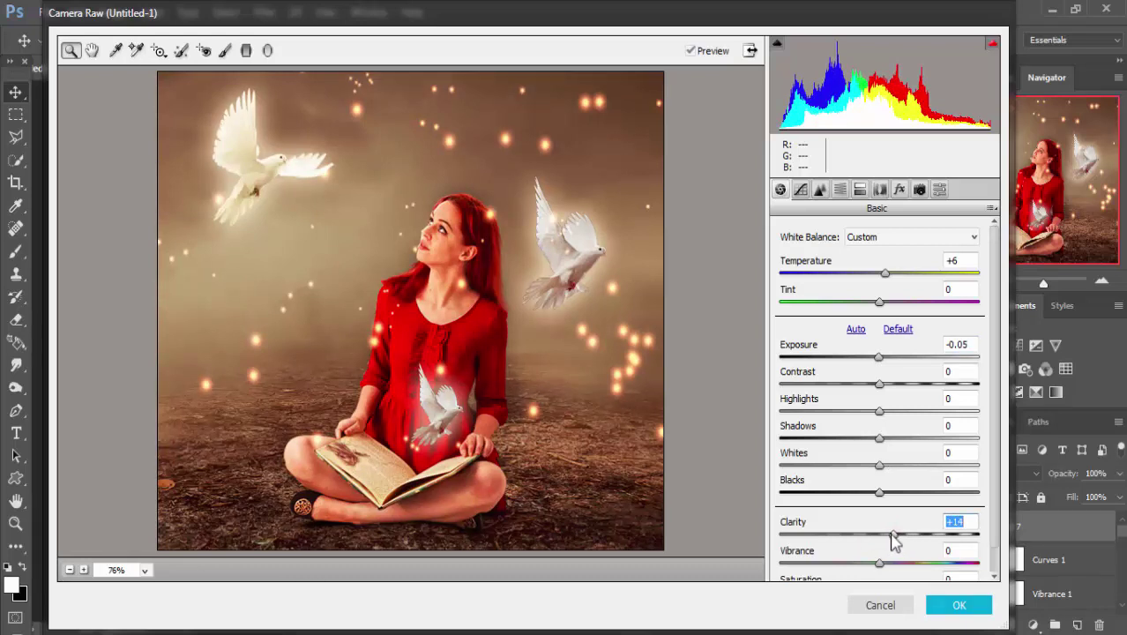
pyautogui.click(892, 536)
pyautogui.click(880, 412)
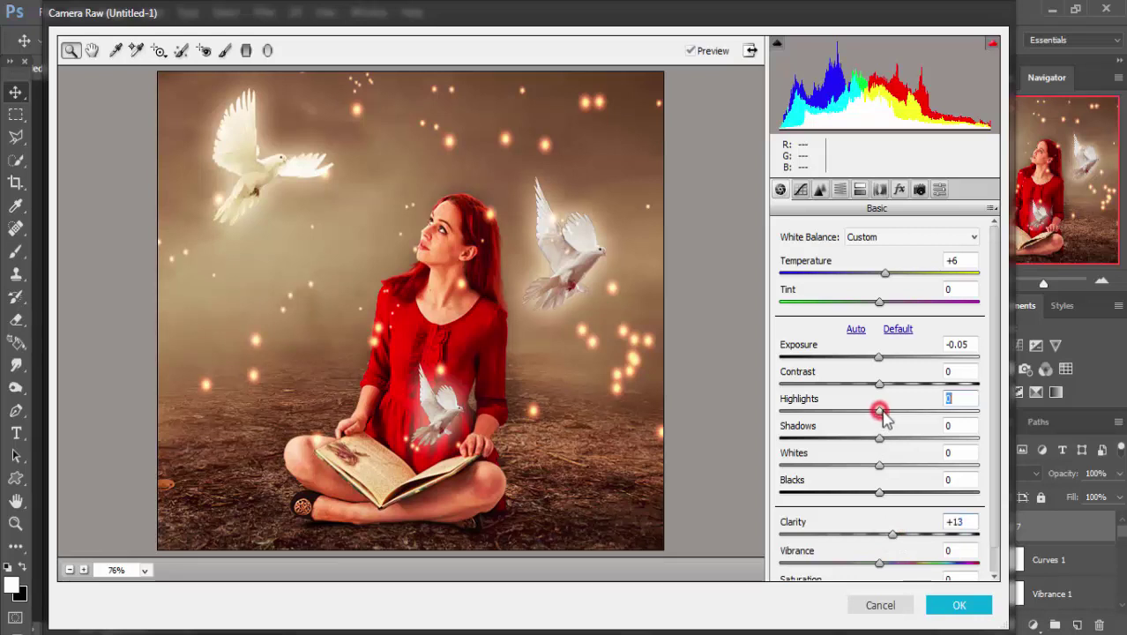
pyautogui.moveTo(881, 411); pyautogui.dragTo(884, 412)
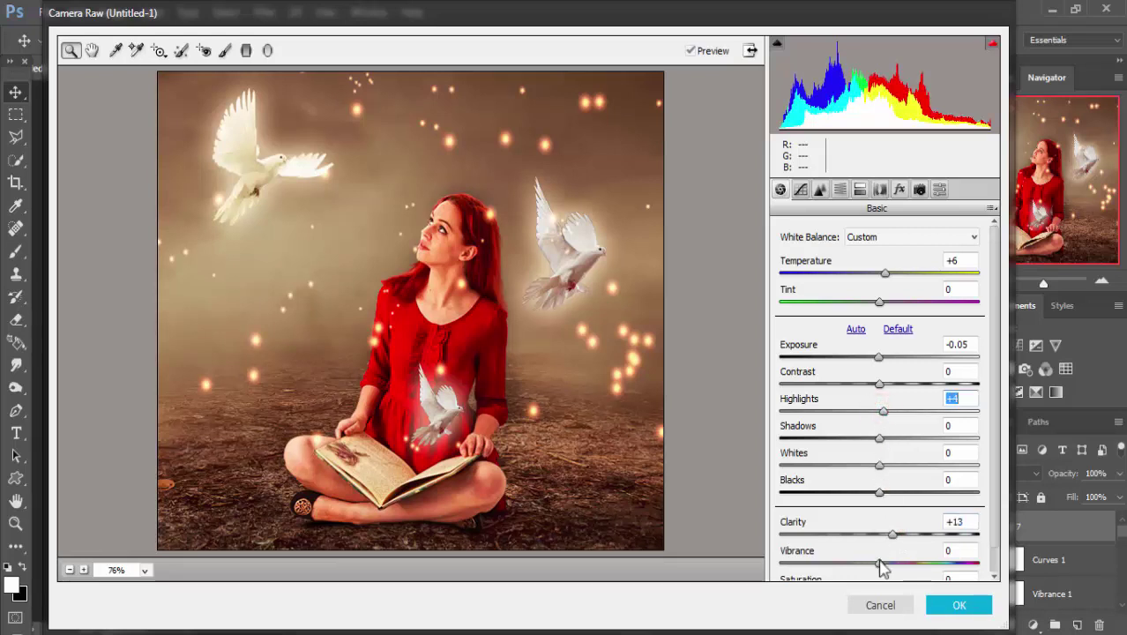
pyautogui.moveTo(880, 564); pyautogui.dragTo(888, 563)
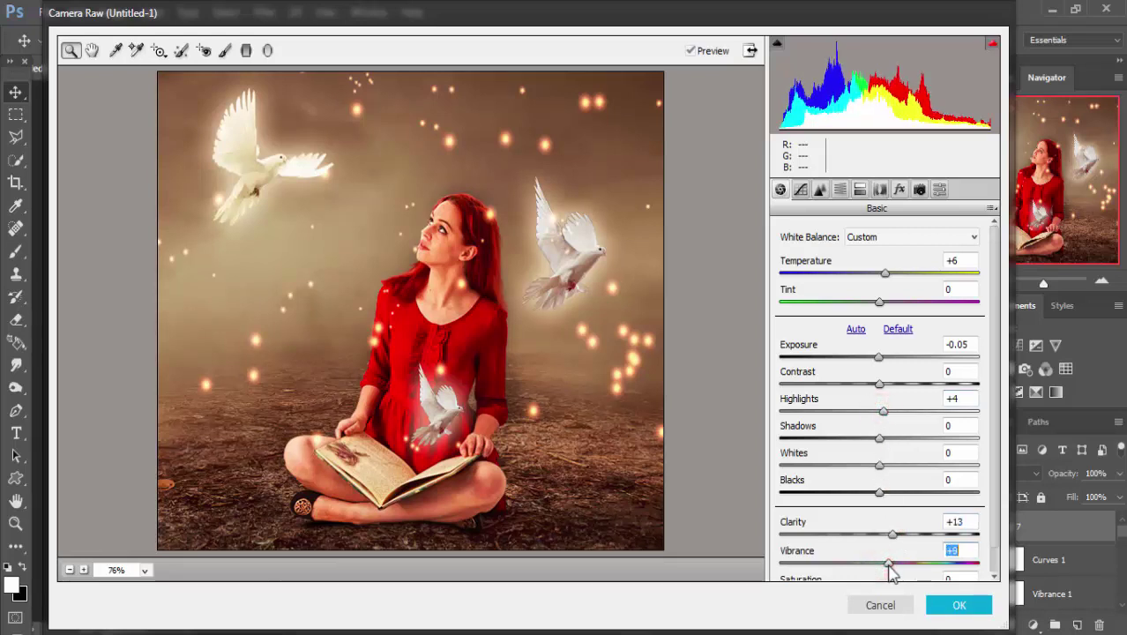
pyautogui.click(860, 190)
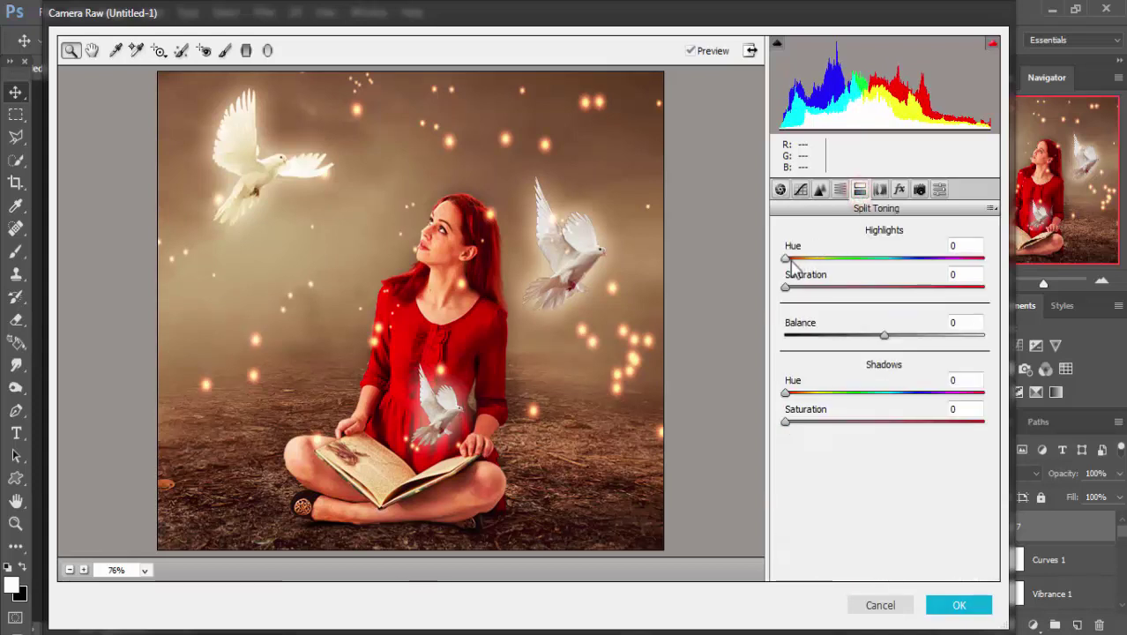
# - Split-tone with a blue highlight hue, slight highlight saturation and some shadow saturation
pyautogui.moveTo(786, 257); pyautogui.dragTo(909, 276)
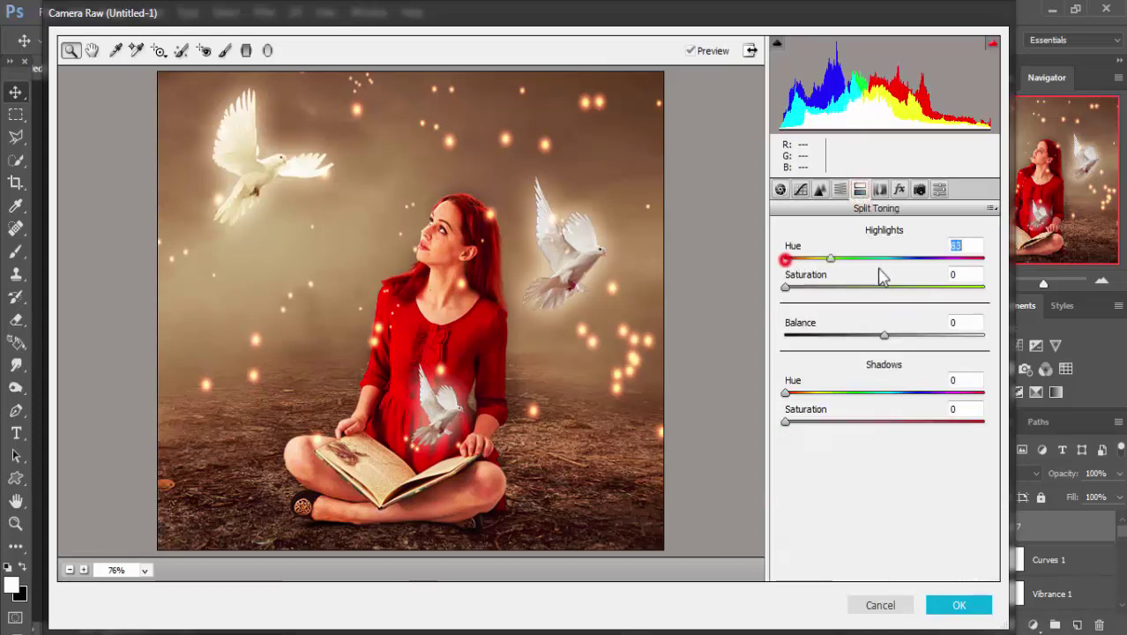
pyautogui.click(784, 288)
pyautogui.moveTo(807, 297); pyautogui.dragTo(805, 295)
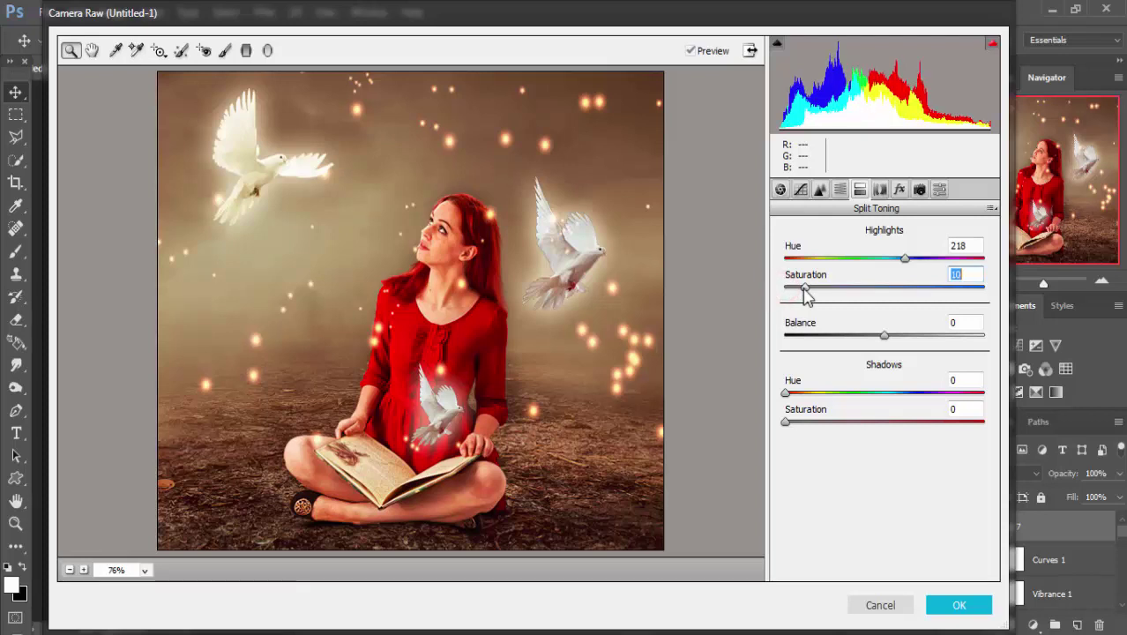
pyautogui.moveTo(785, 421); pyautogui.dragTo(796, 421)
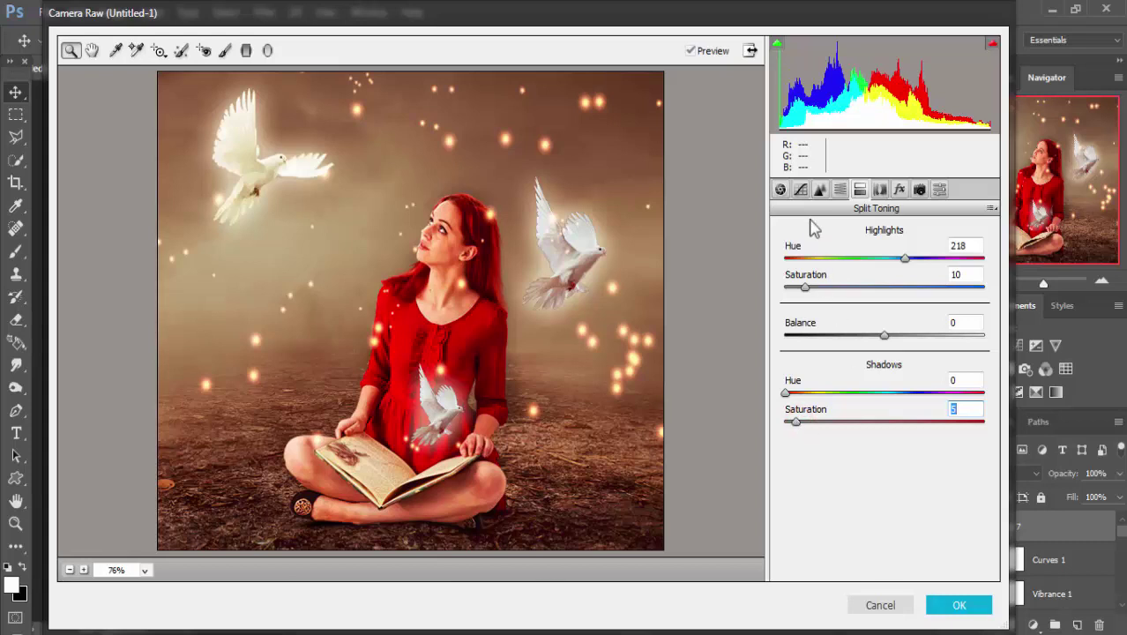
# - Add a point tone curve slightly darkening the upper midtones and lifting the darks
pyautogui.click(800, 190)
pyautogui.click(842, 230)
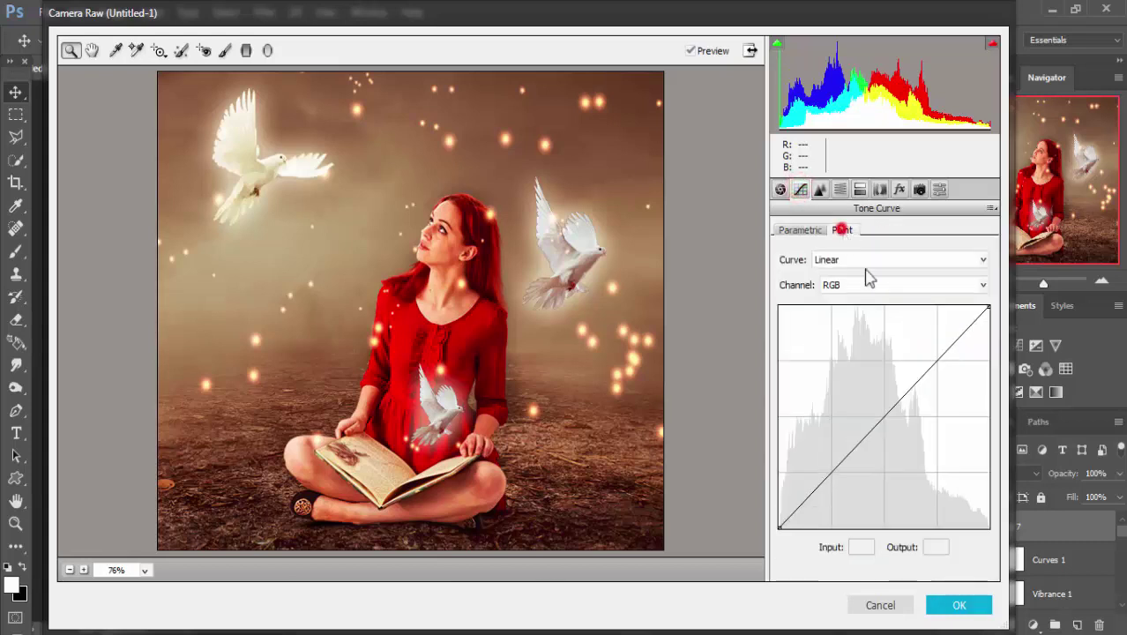
pyautogui.click(924, 374)
pyautogui.moveTo(924, 374); pyautogui.dragTo(925, 377)
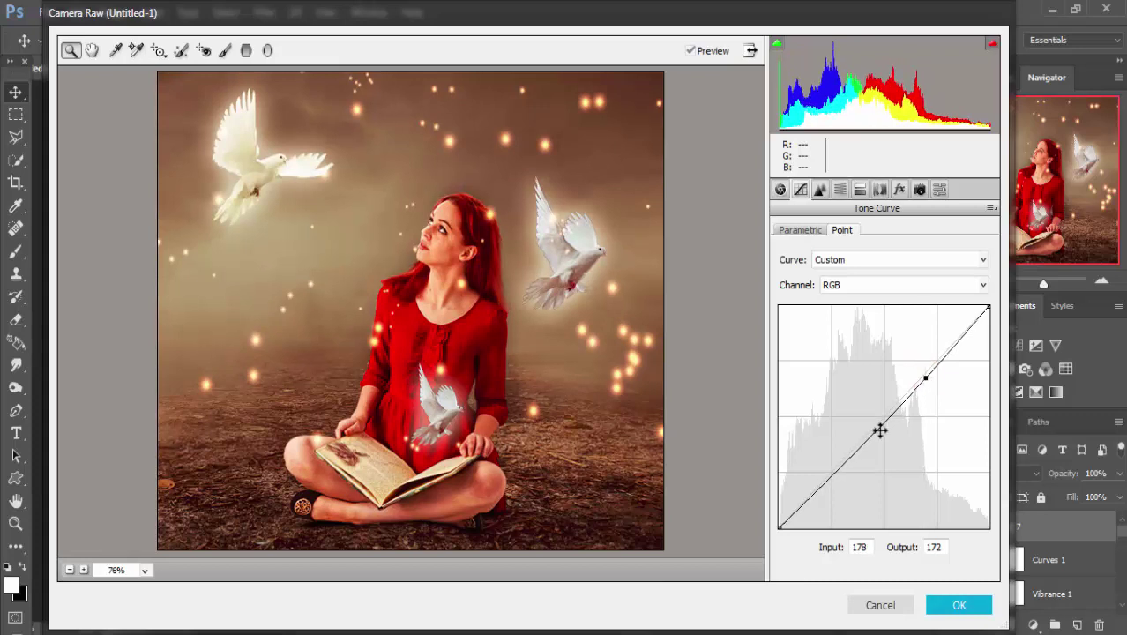
pyautogui.click(821, 487)
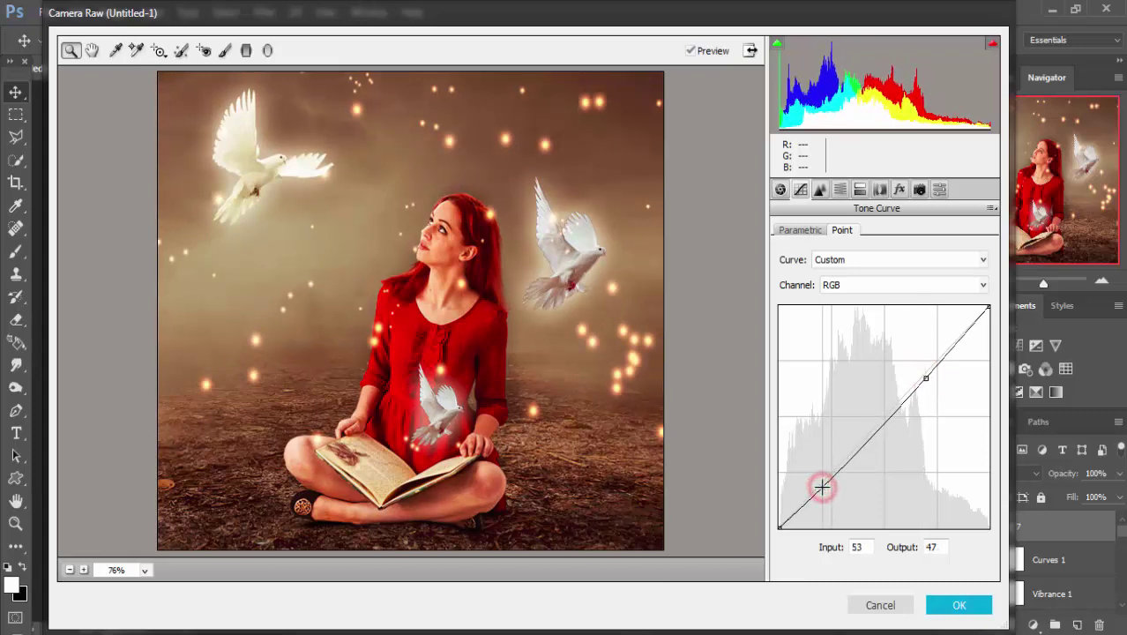
pyautogui.moveTo(821, 487); pyautogui.dragTo(815, 482)
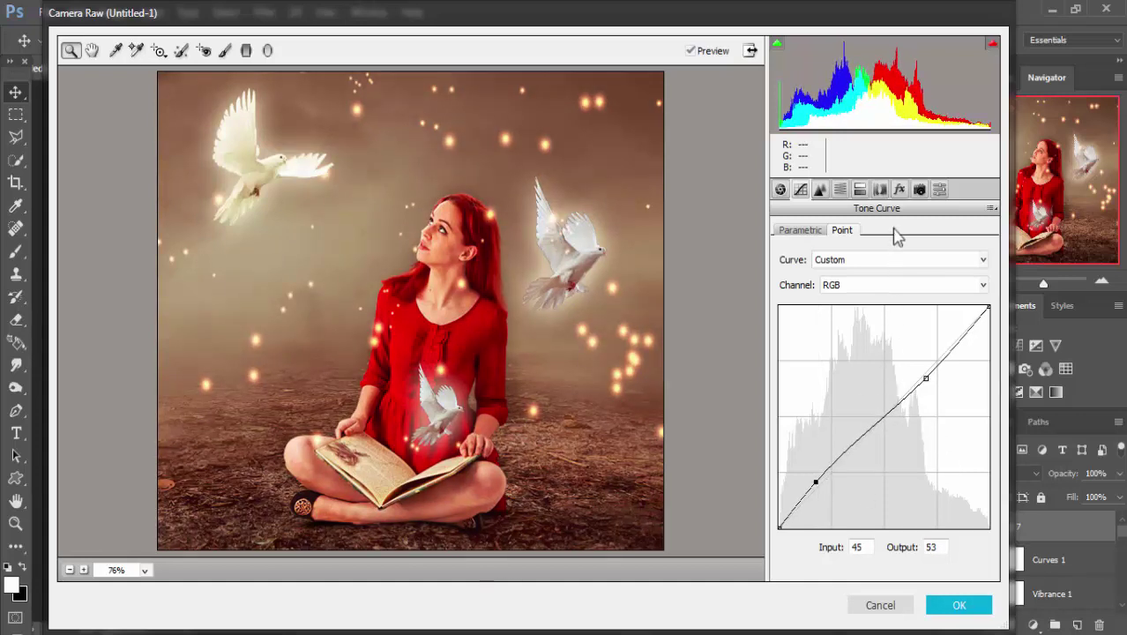
# - Shift the Oranges hue to +18 and the Blues hue slightly negative
pyautogui.click(900, 189)
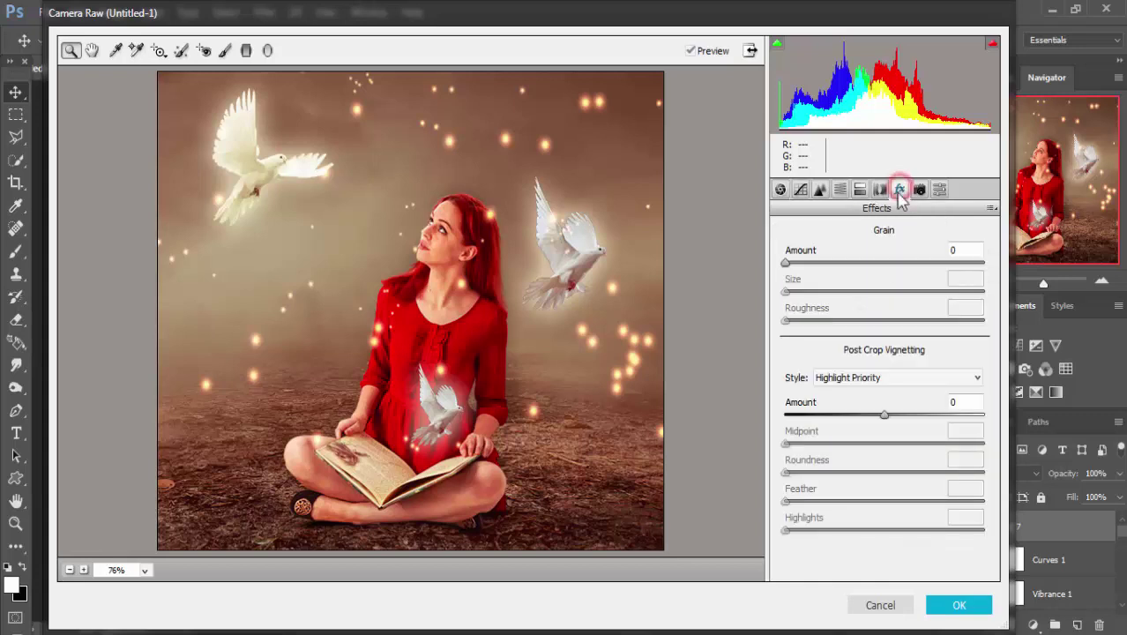
pyautogui.click(840, 190)
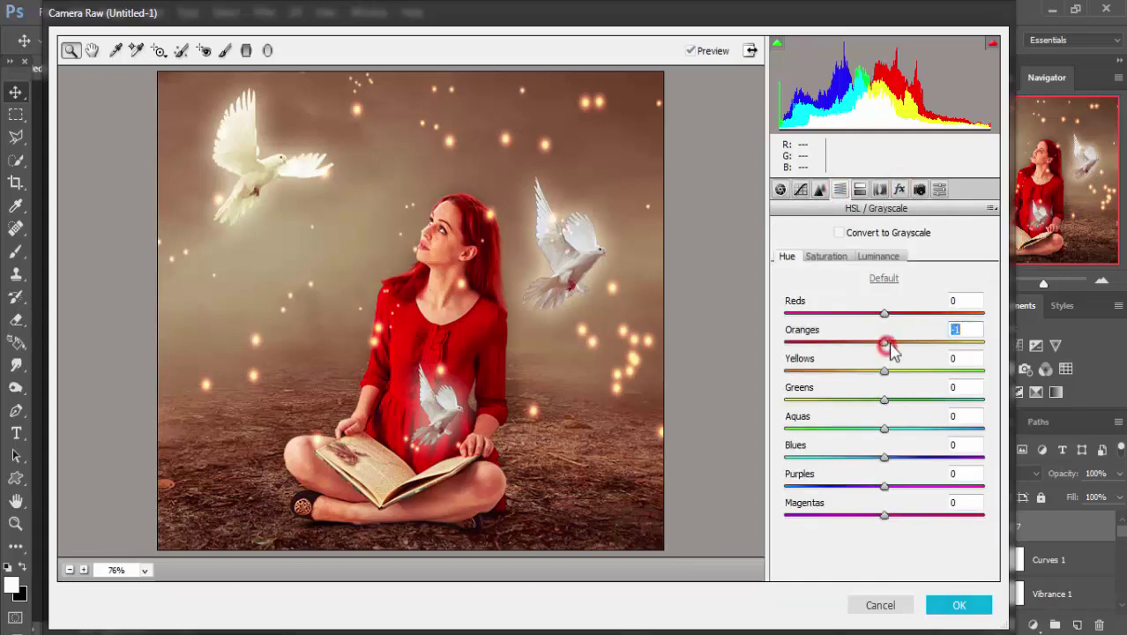
pyautogui.moveTo(886, 343); pyautogui.dragTo(909, 348)
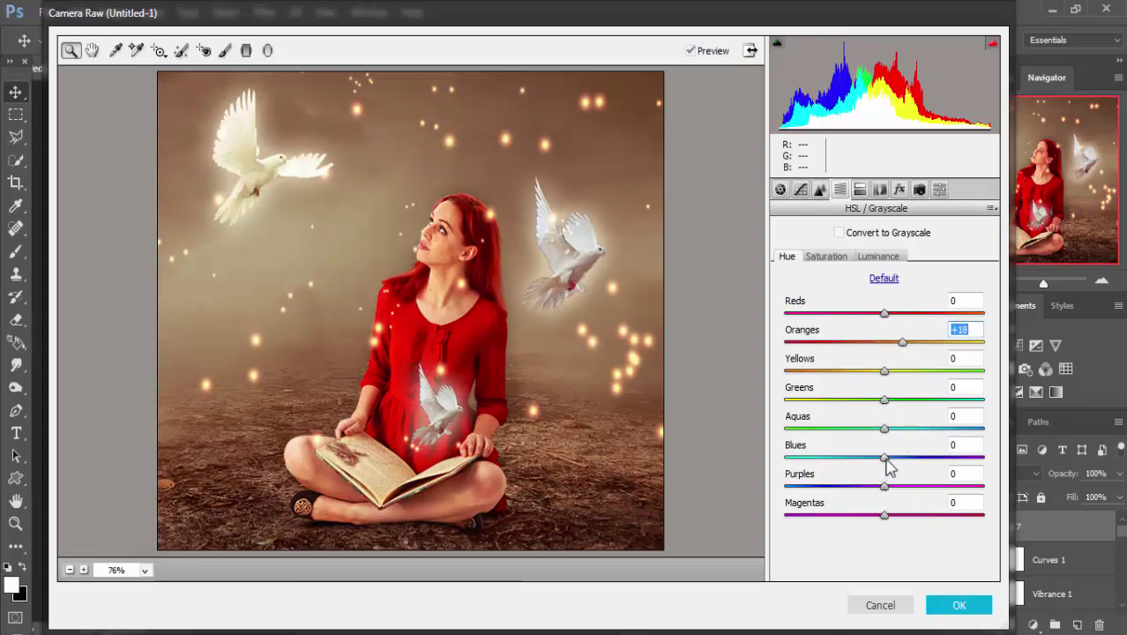
pyautogui.moveTo(885, 458); pyautogui.dragTo(880, 457)
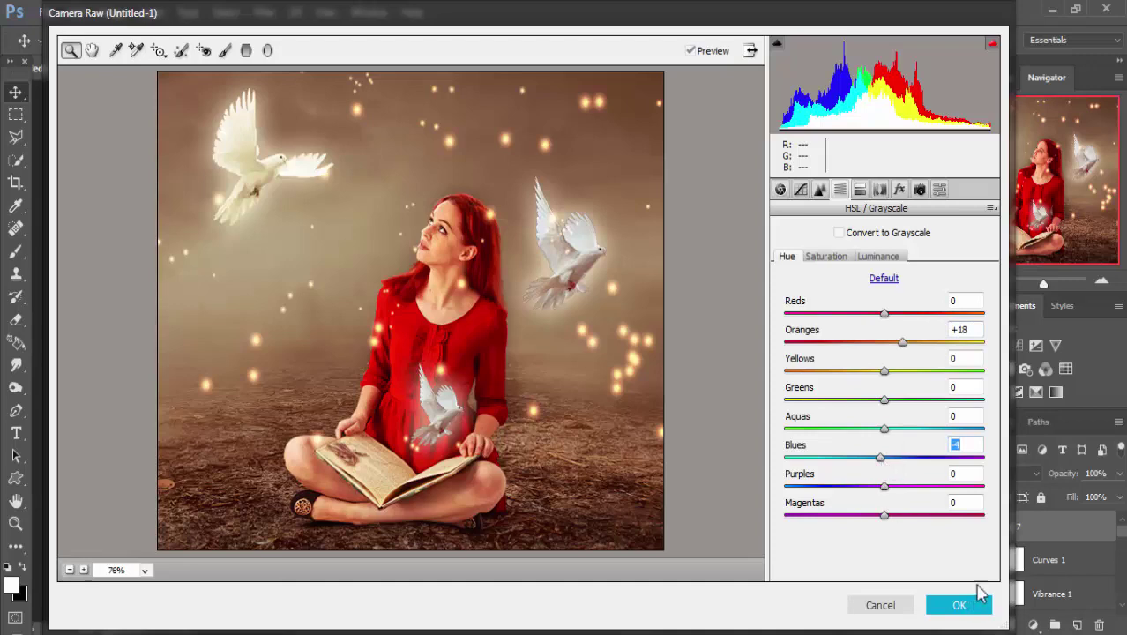
# - Apply the Camera Raw grade and duplicate Layer 7 as Layer 7 copy
pyautogui.click(962, 607)
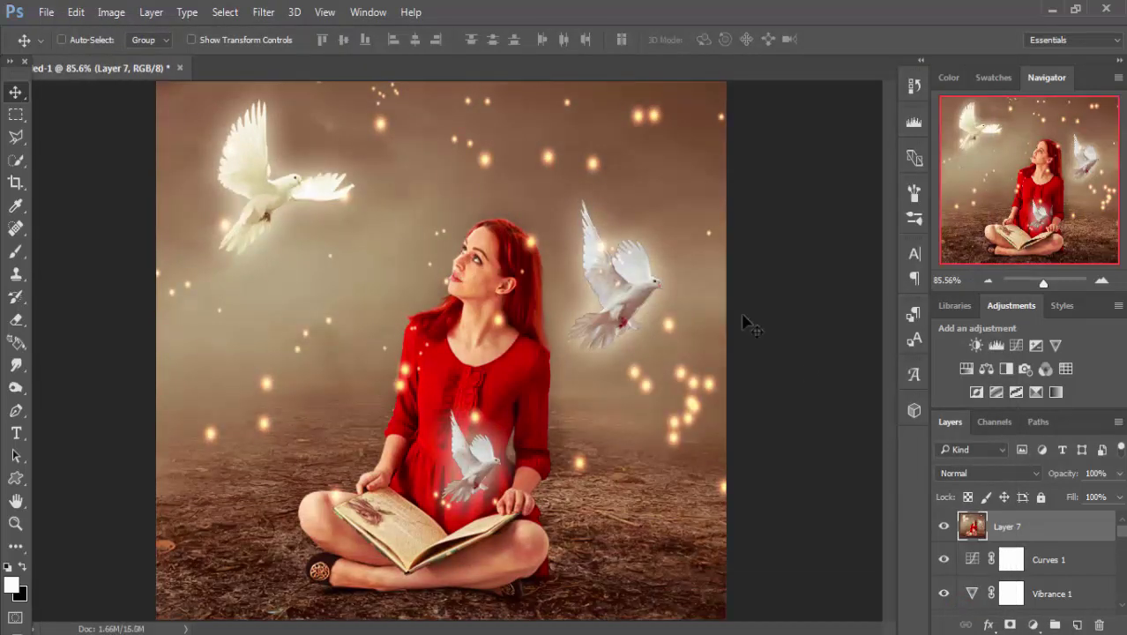
pyautogui.rightClick(1036, 533)
pyautogui.click(782, 173)
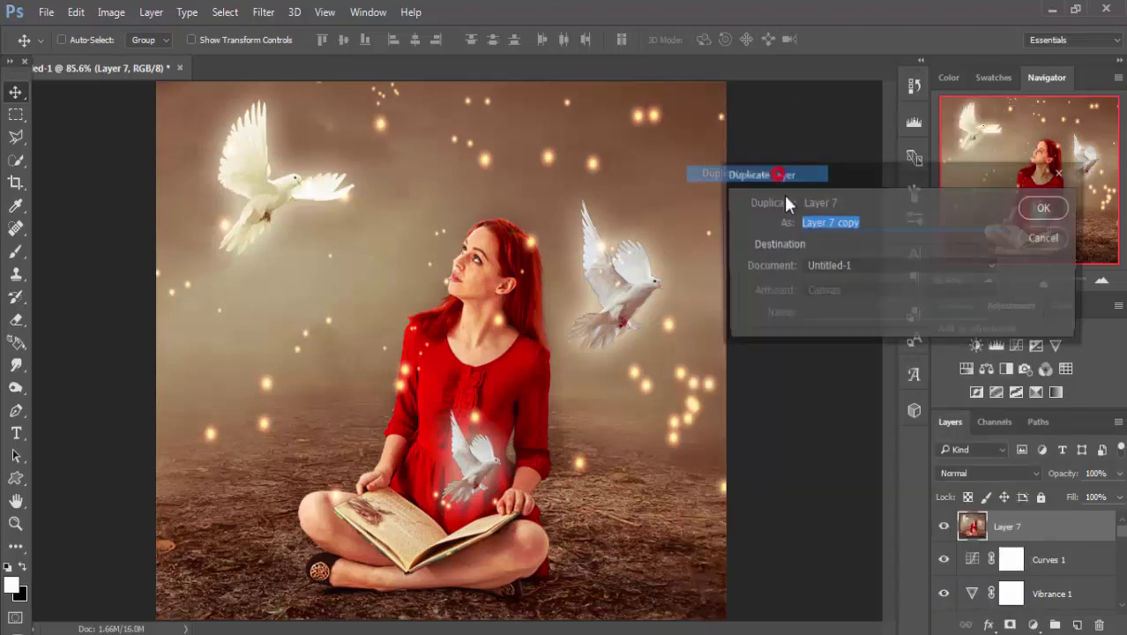
pyautogui.click(1041, 207)
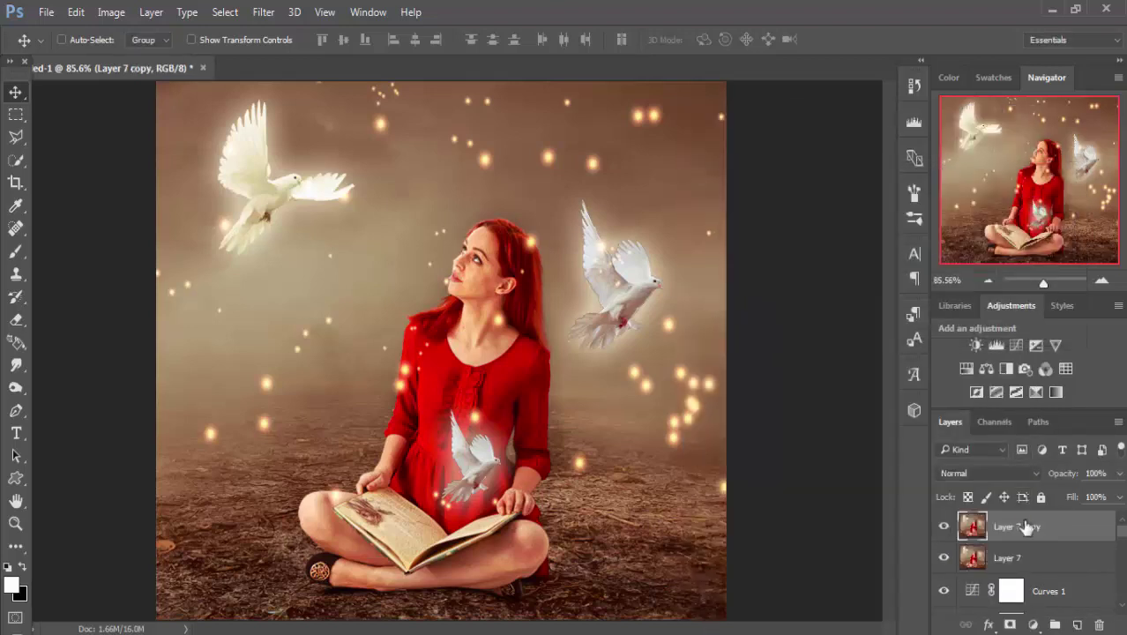
pyautogui.click(1026, 523)
pyautogui.click(264, 12)
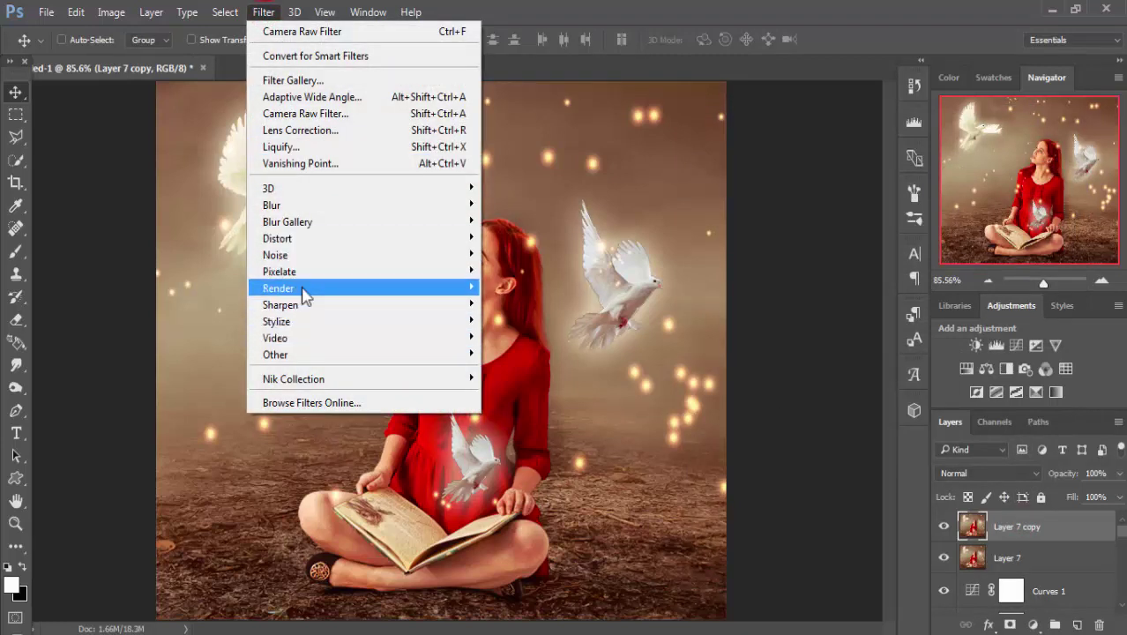
pyautogui.moveTo(278, 289)
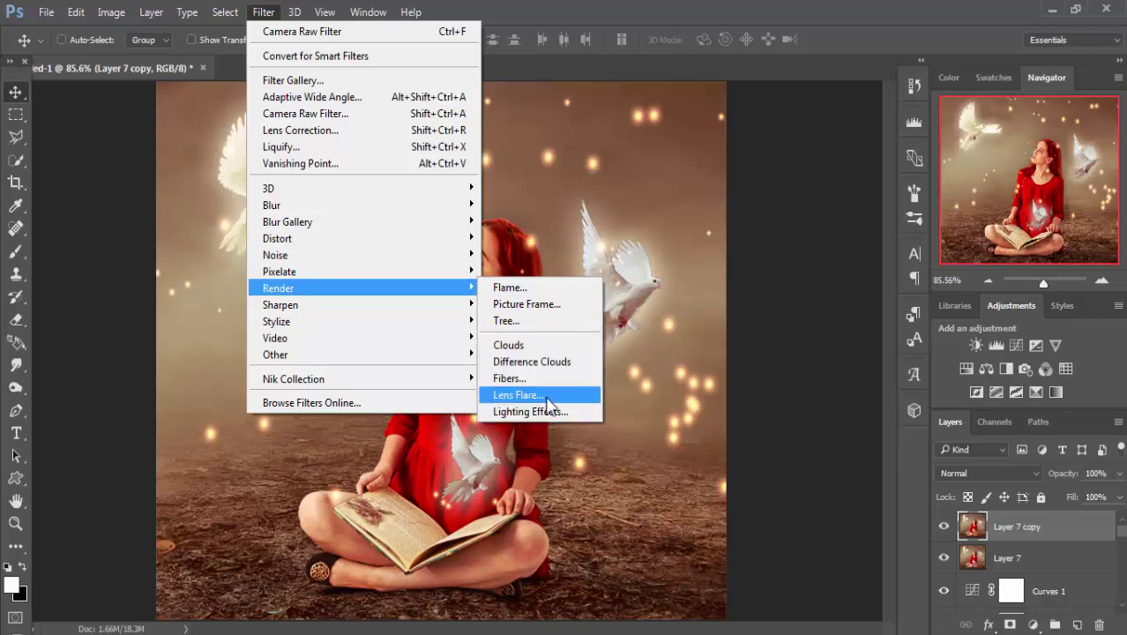
# - Render a 35mm Prime lens flare centred over the open book with tuned brightness
pyautogui.click(518, 395)
pyautogui.click(648, 301)
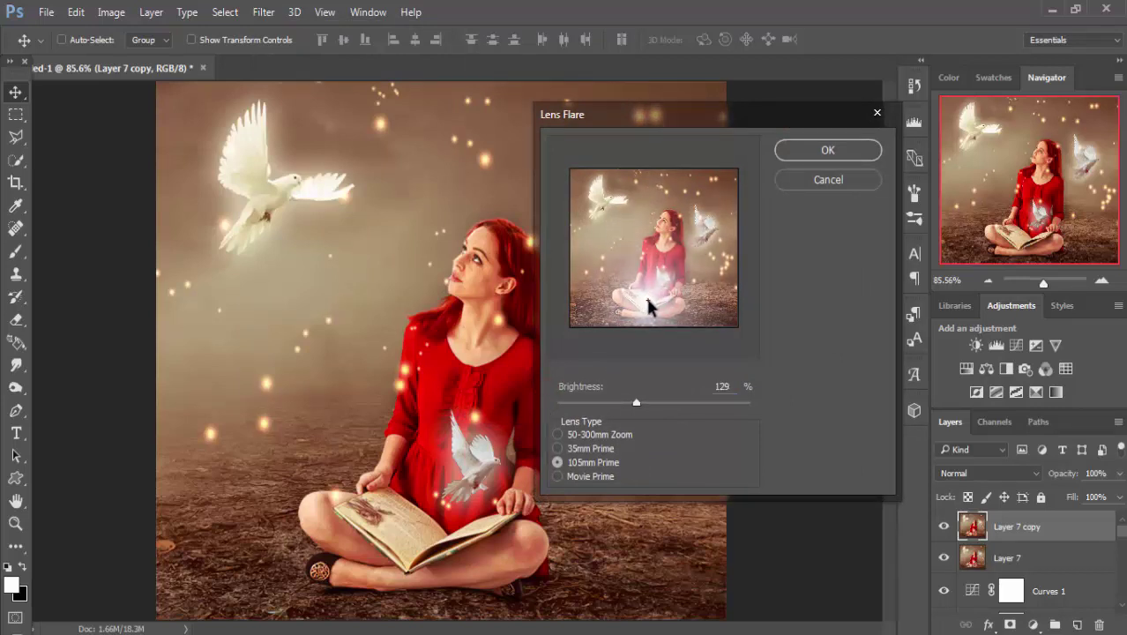
pyautogui.click(557, 434)
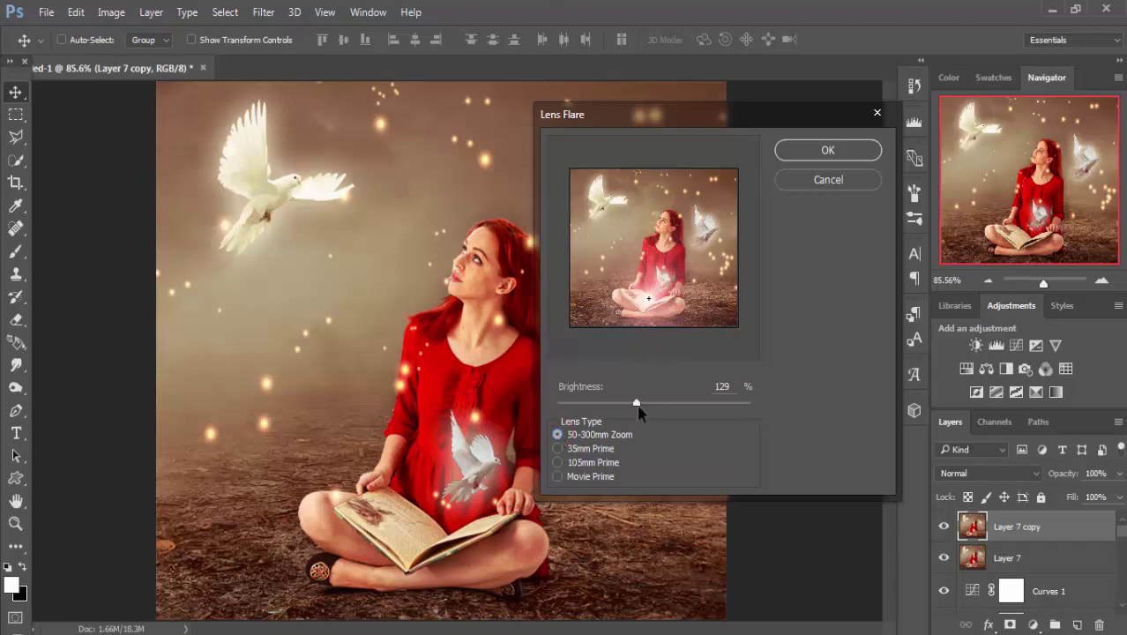
pyautogui.click(637, 406)
pyautogui.moveTo(636, 403); pyautogui.dragTo(649, 403)
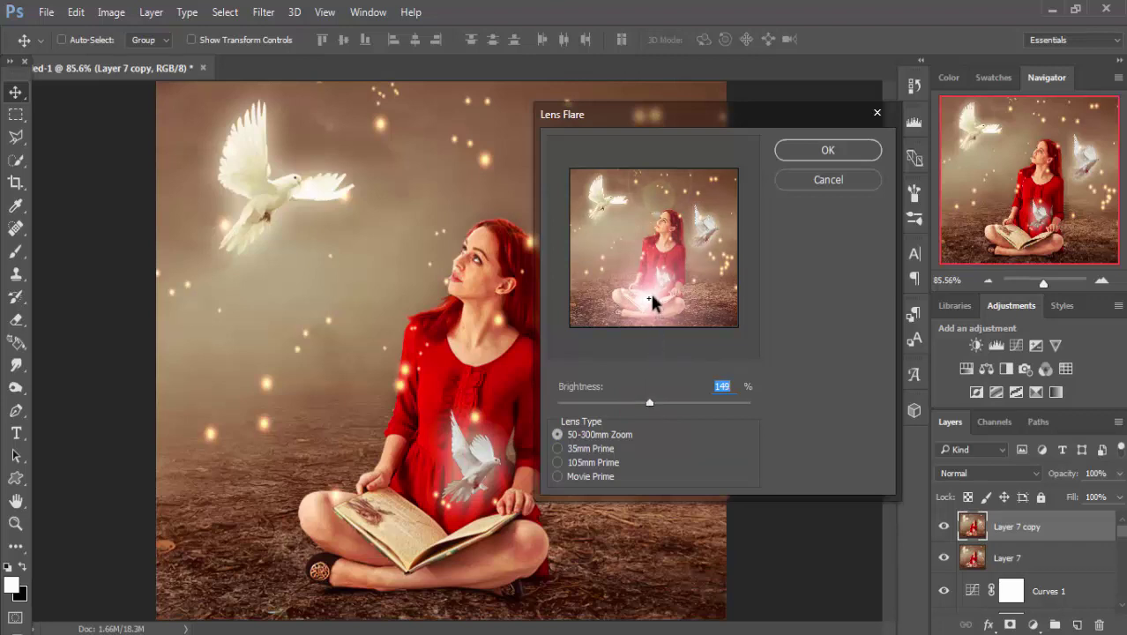
pyautogui.click(557, 449)
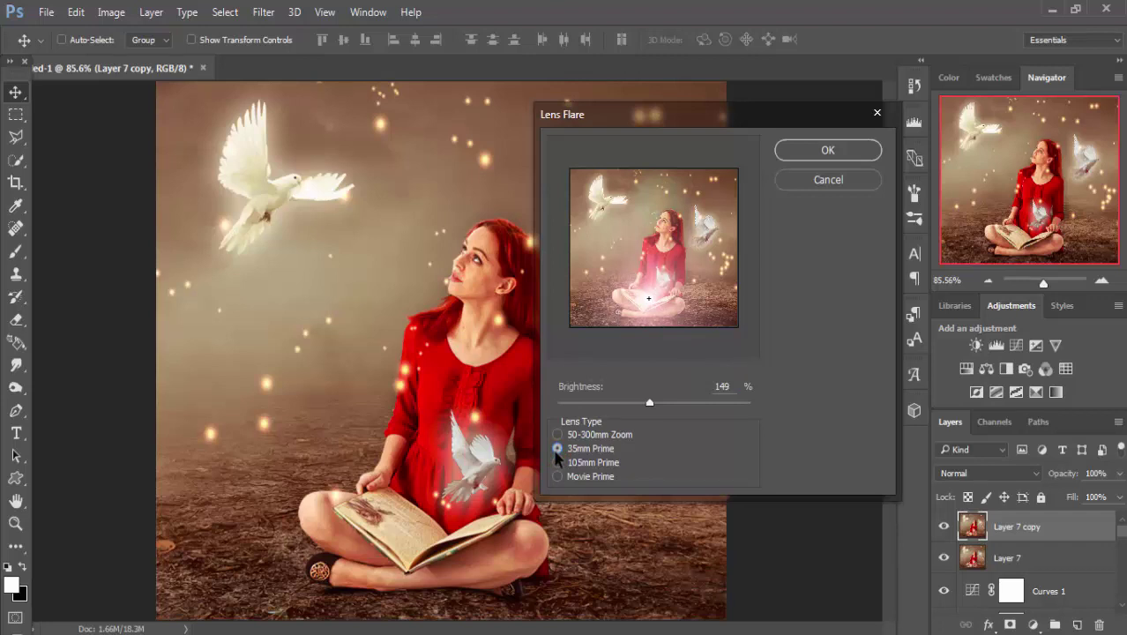
pyautogui.moveTo(651, 303); pyautogui.dragTo(644, 302)
pyautogui.click(649, 301)
pyautogui.moveTo(649, 402); pyautogui.dragTo(652, 402)
pyautogui.moveTo(653, 405); pyautogui.dragTo(645, 405)
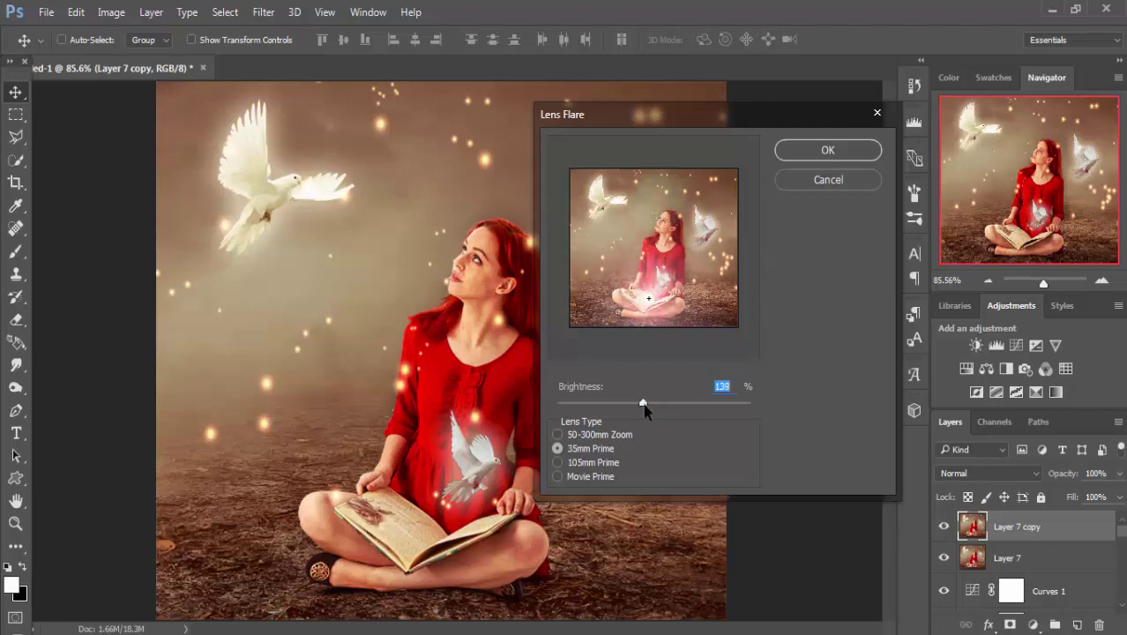
pyautogui.click(822, 152)
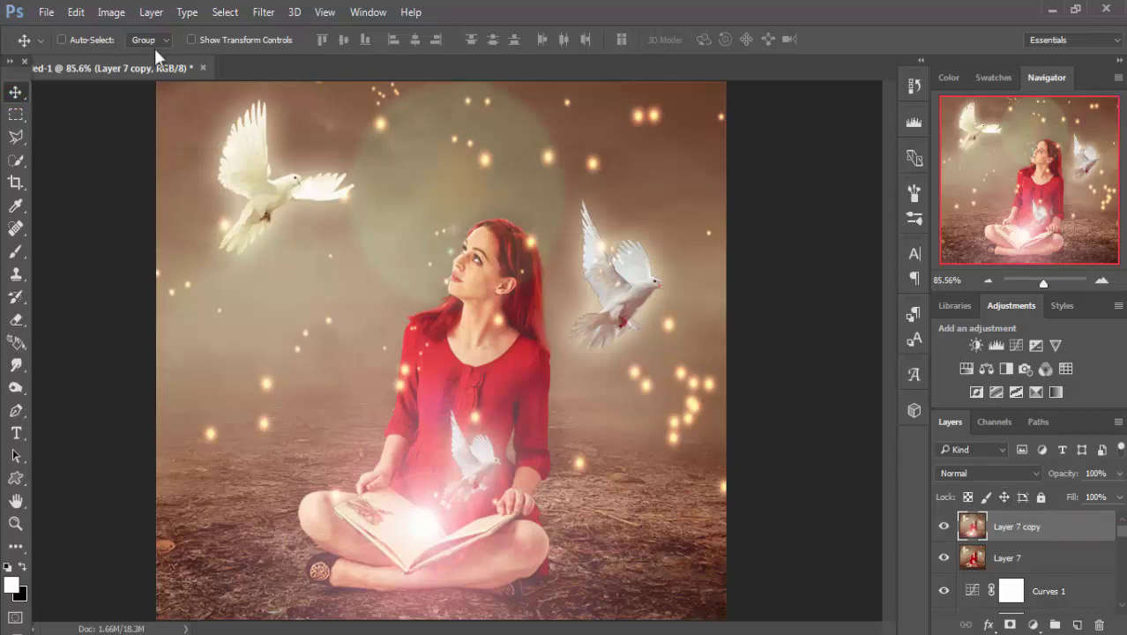
pyautogui.click(261, 15)
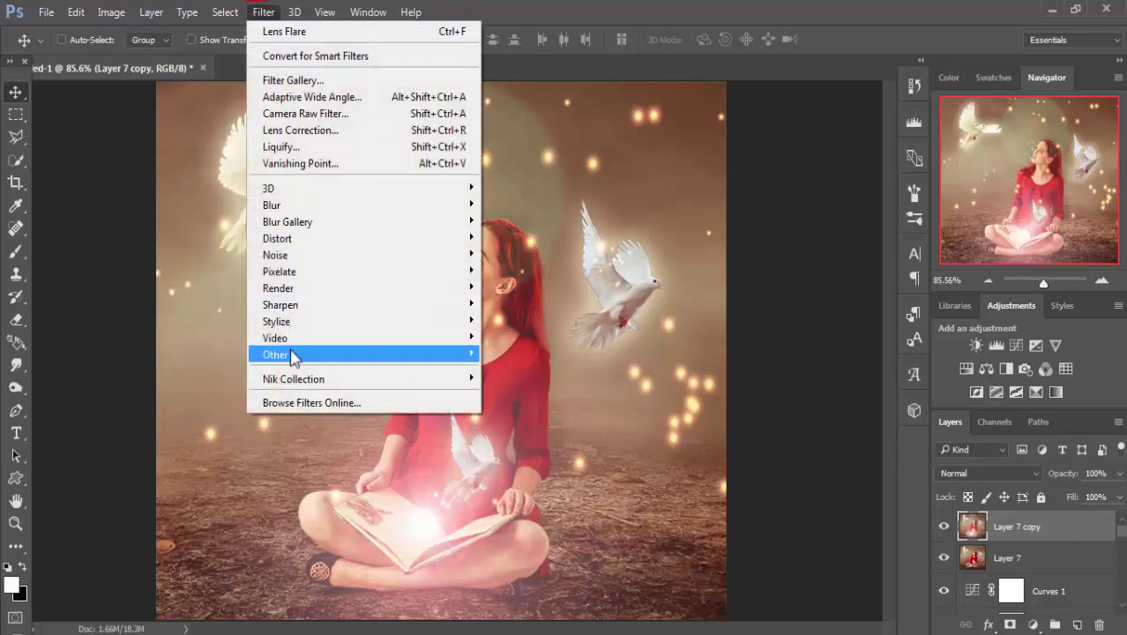
pyautogui.moveTo(294, 379)
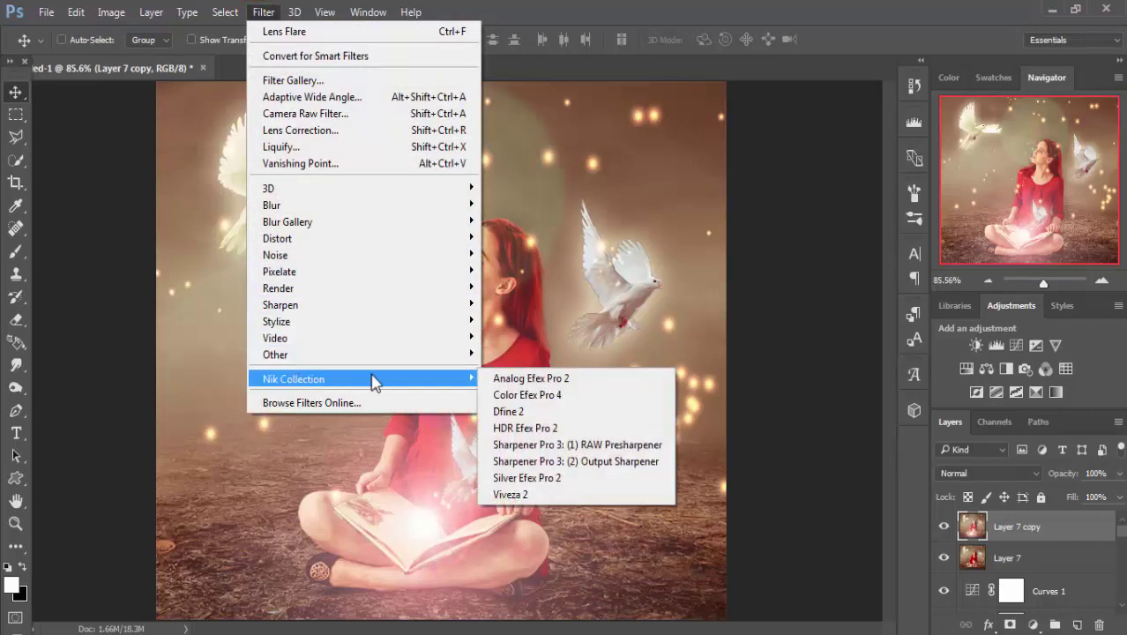
# - Apply a Bleach Bypass with Brightness -25%, Saturation 11%, Contrast 23%, Local Contrast 16%
pyautogui.click(586, 394)
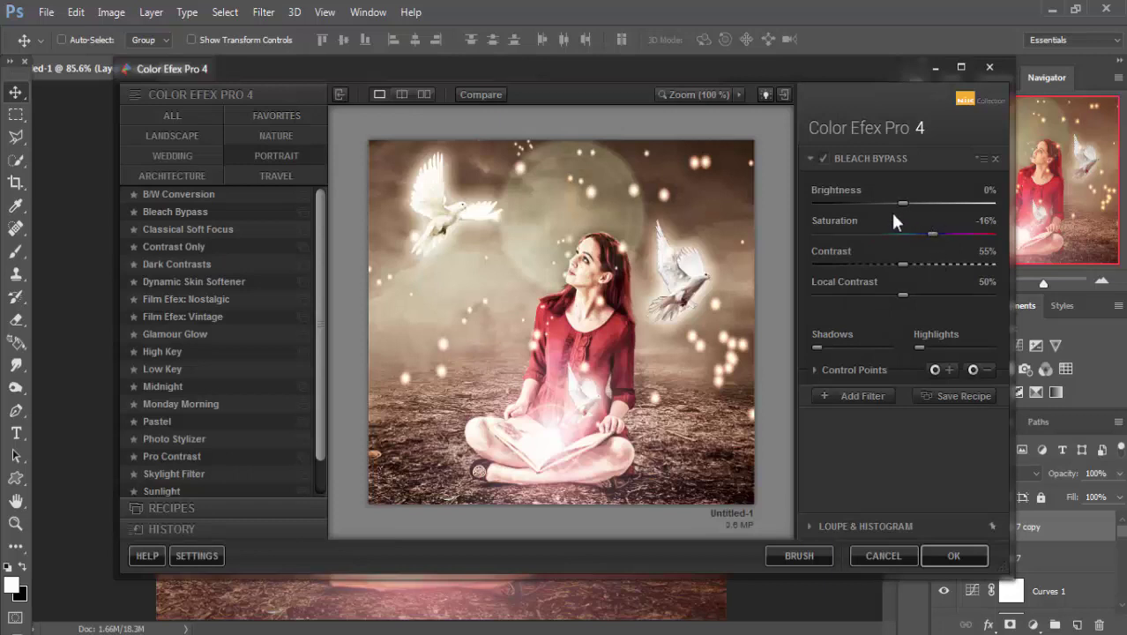
pyautogui.moveTo(900, 202); pyautogui.dragTo(859, 201)
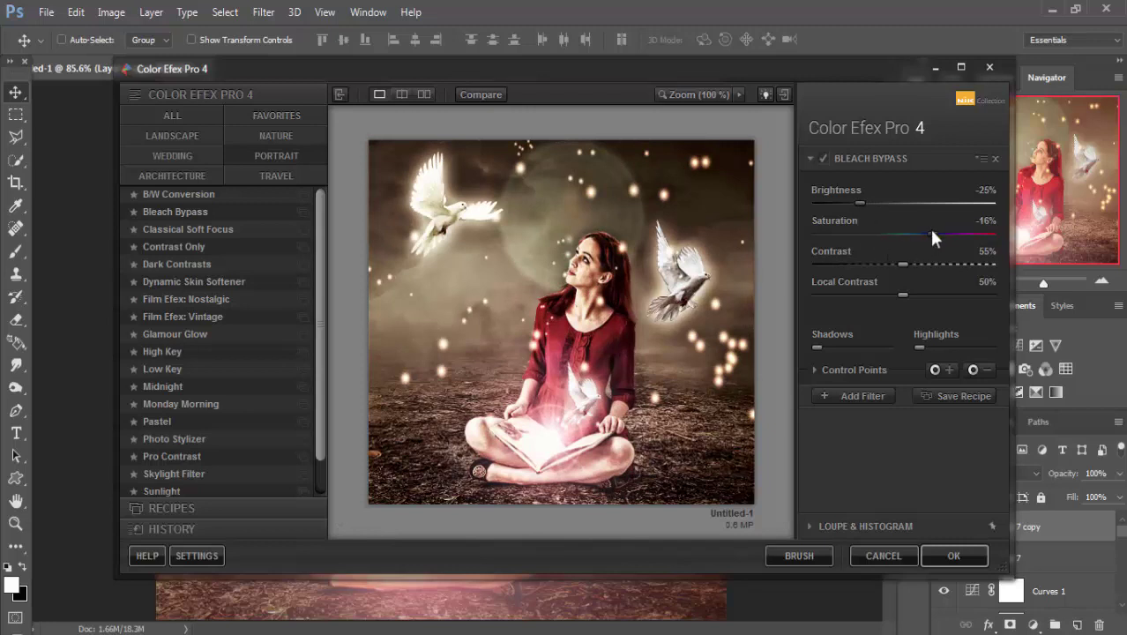
pyautogui.moveTo(933, 233); pyautogui.dragTo(974, 232)
pyautogui.moveTo(902, 263); pyautogui.dragTo(863, 265)
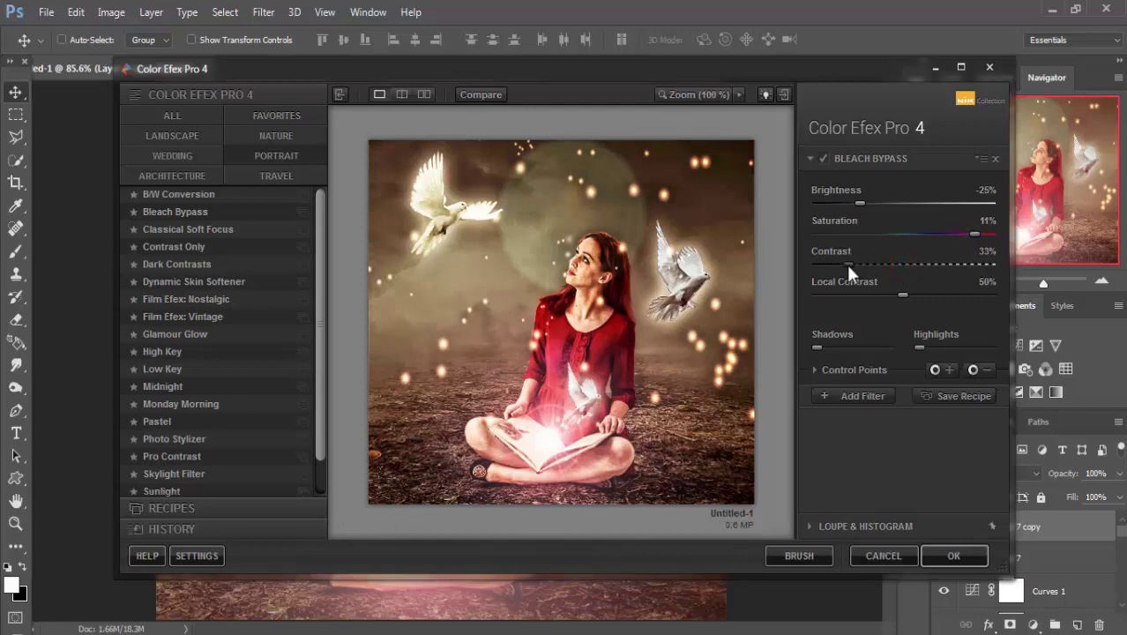
pyautogui.moveTo(849, 265); pyautogui.dragTo(841, 265)
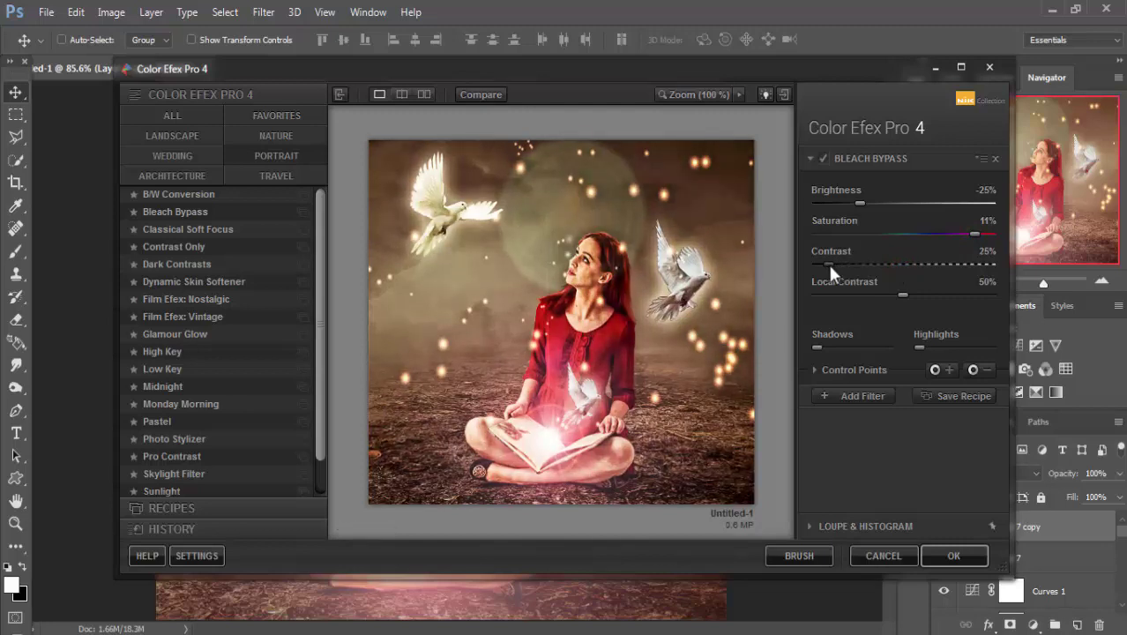
pyautogui.moveTo(828, 263); pyautogui.dragTo(823, 265)
pyautogui.moveTo(900, 295)
pyautogui.mouseDown()
pyautogui.moveTo(912, 297)
pyautogui.moveTo(844, 303)
pyautogui.mouseUp()
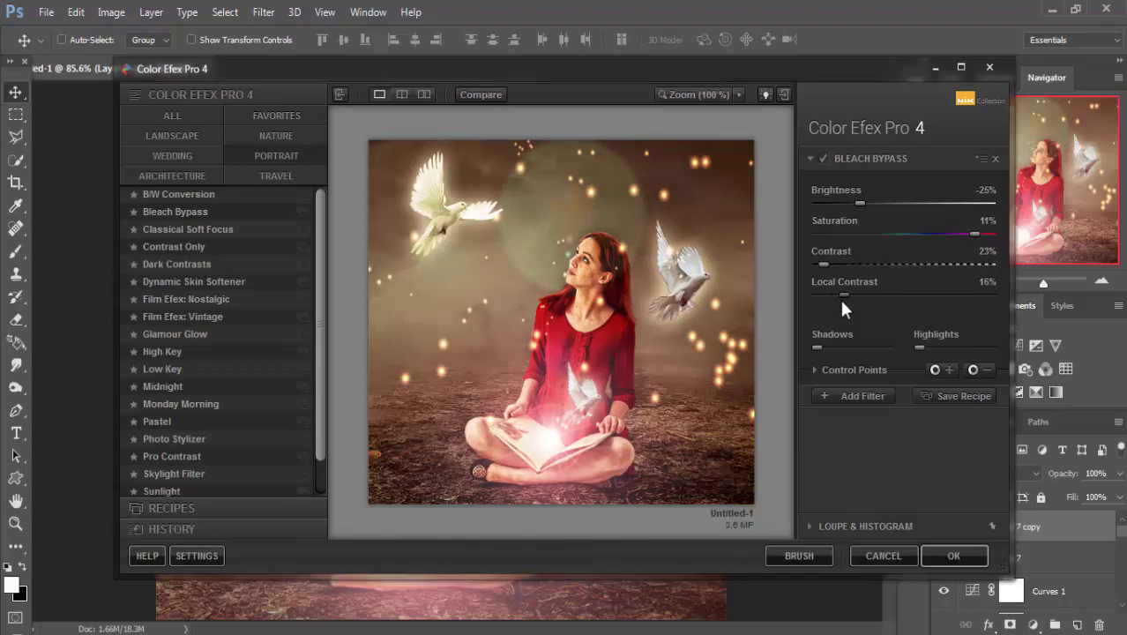
pyautogui.click(951, 556)
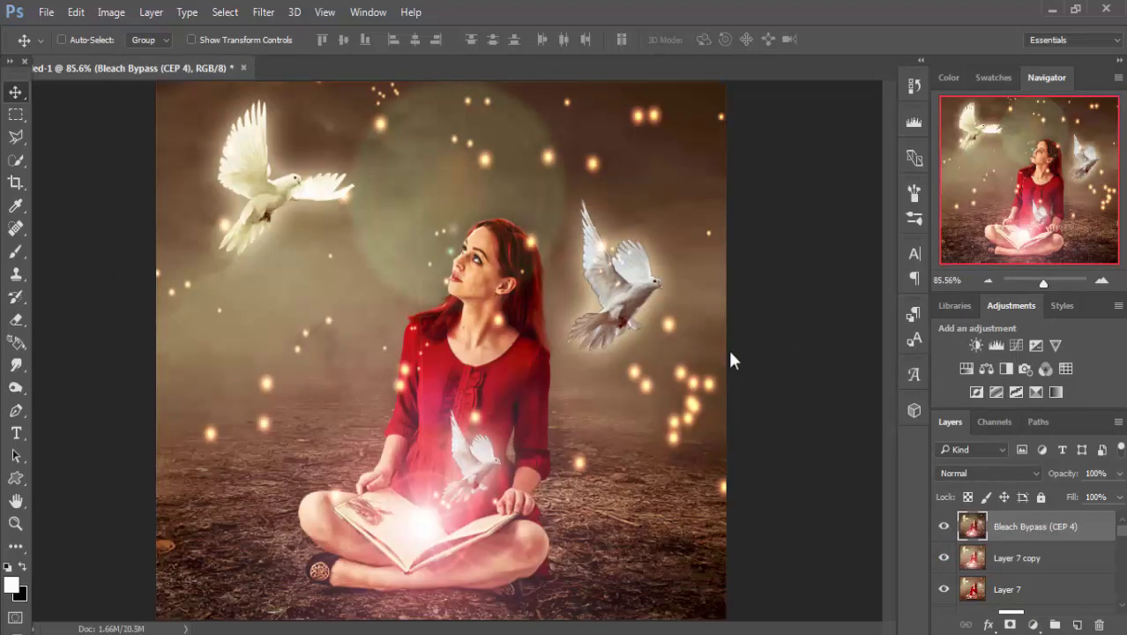
# - Lower the Bleach Bypass (CEP 4) layer's opacity to 51%
pyautogui.click(1120, 473)
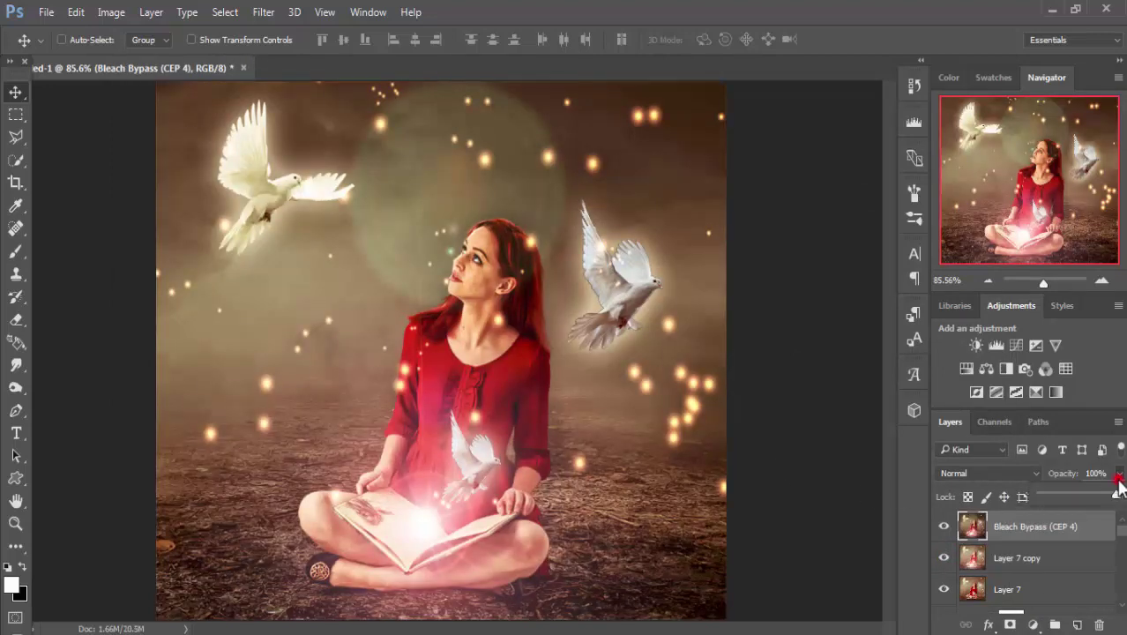
pyautogui.moveTo(1116, 493); pyautogui.dragTo(1086, 493)
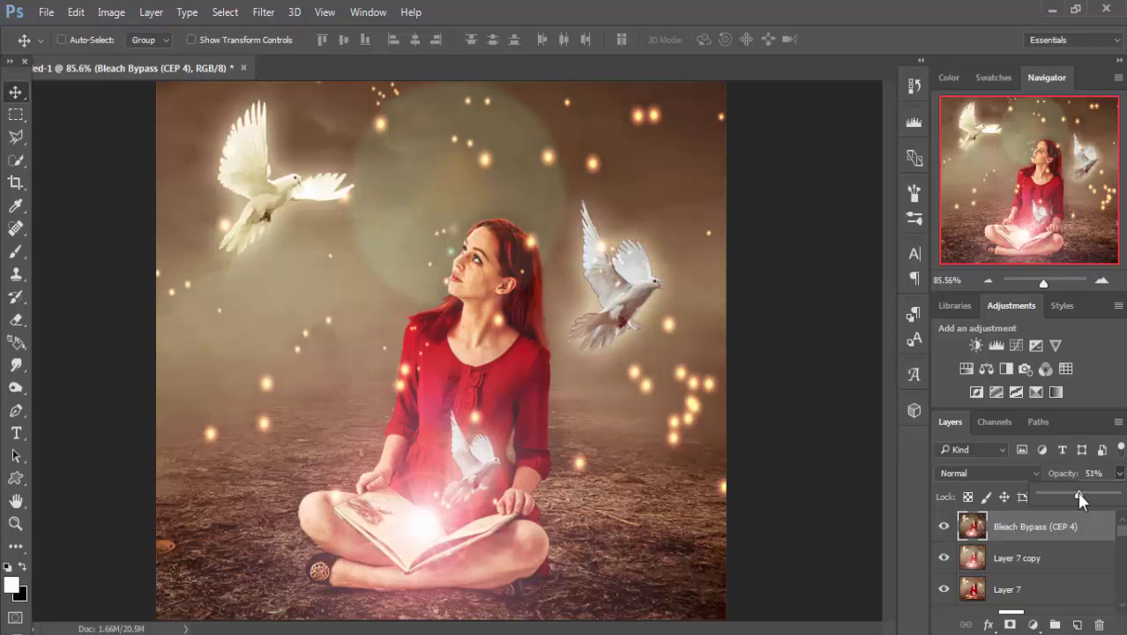
pyautogui.click(849, 395)
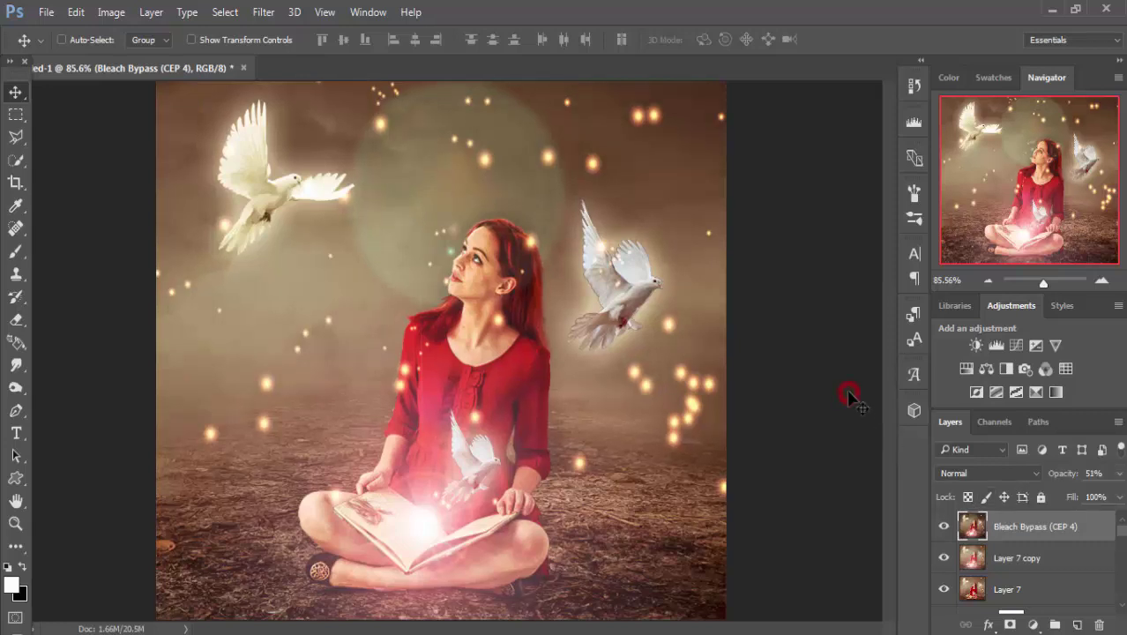